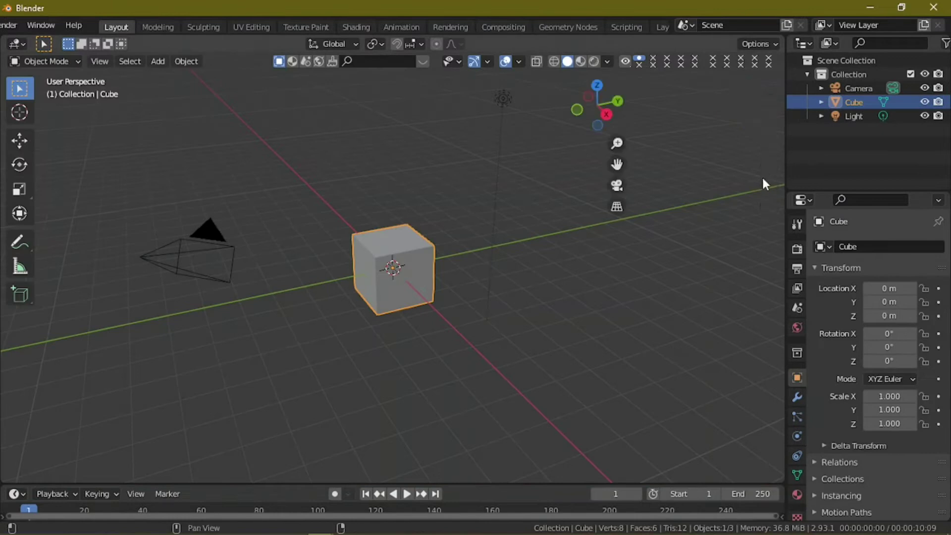
- Start the Shortcut VUr add-on to display pressed keys and mouse buttons in the viewport
left_click(776, 455)
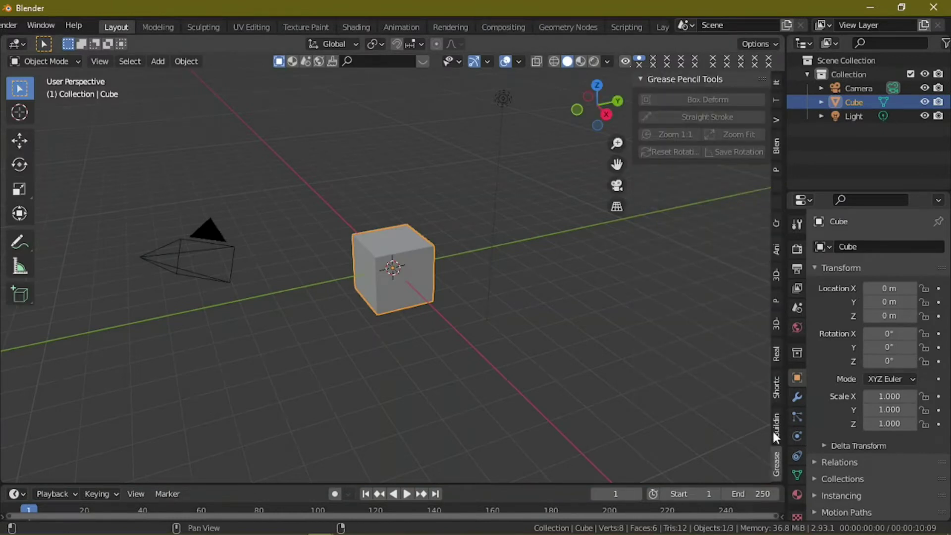
left_click(776, 429)
left_click(776, 387)
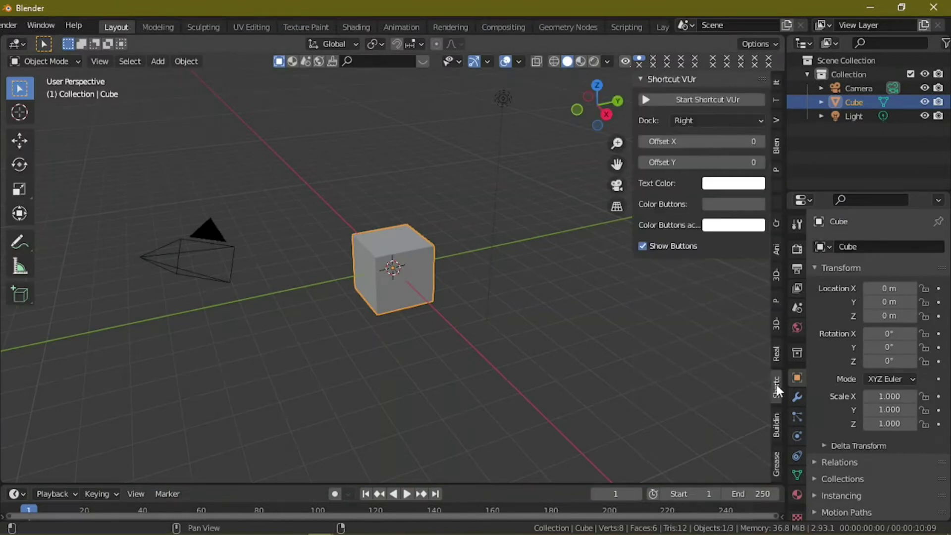
left_click(701, 99)
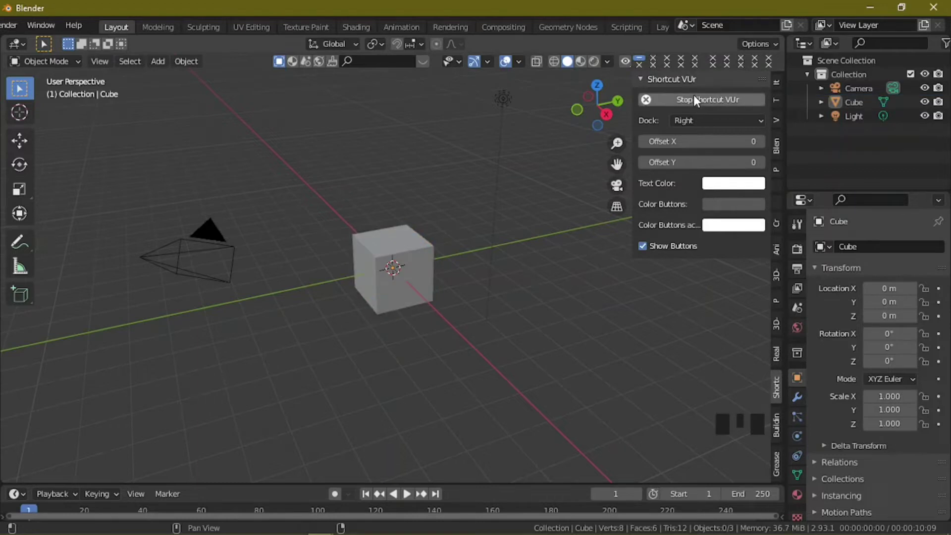
- In the workspace showing the bedroom reference image, assign an Environment Texture to the world's background colour
left_click(662, 24)
left_click(827, 415)
scroll(826, 425, "down", 4)
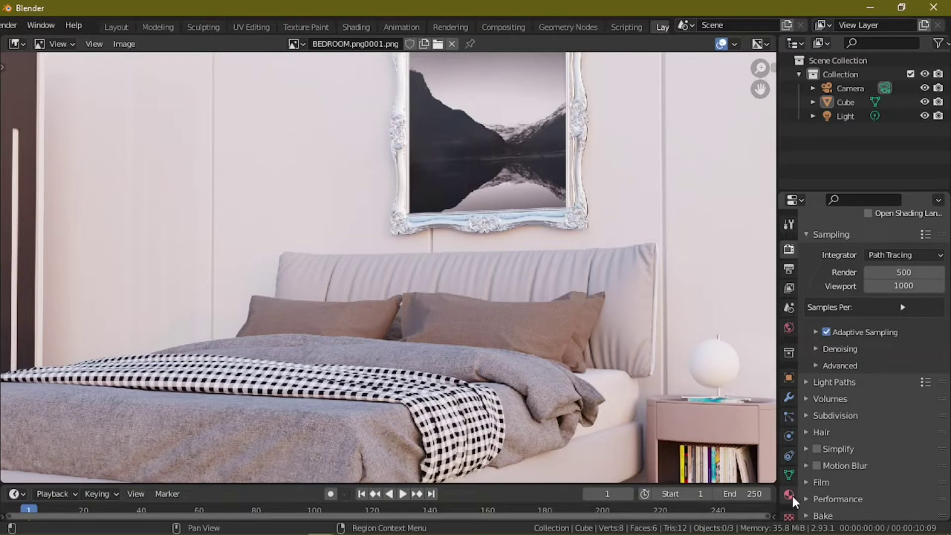
scroll(792, 495, "down", 1)
left_click(788, 313)
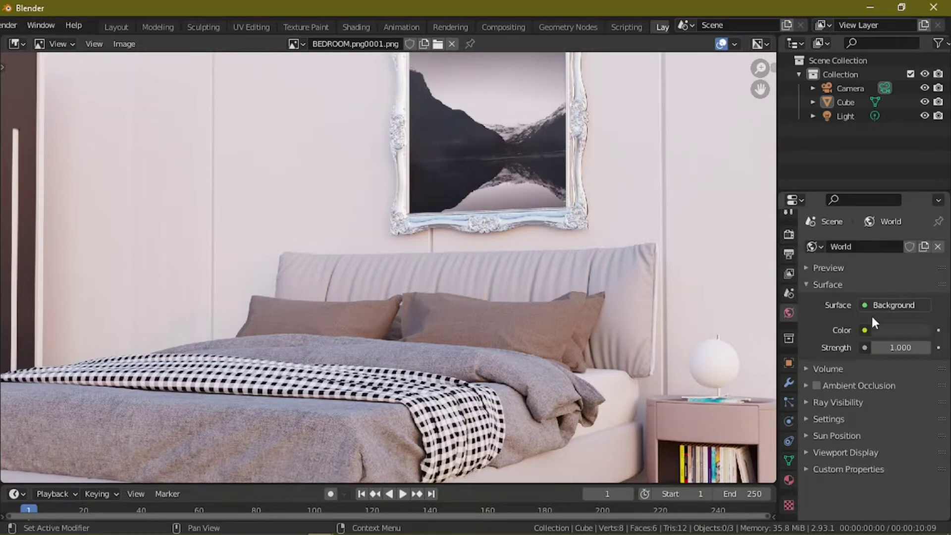
left_click(865, 347)
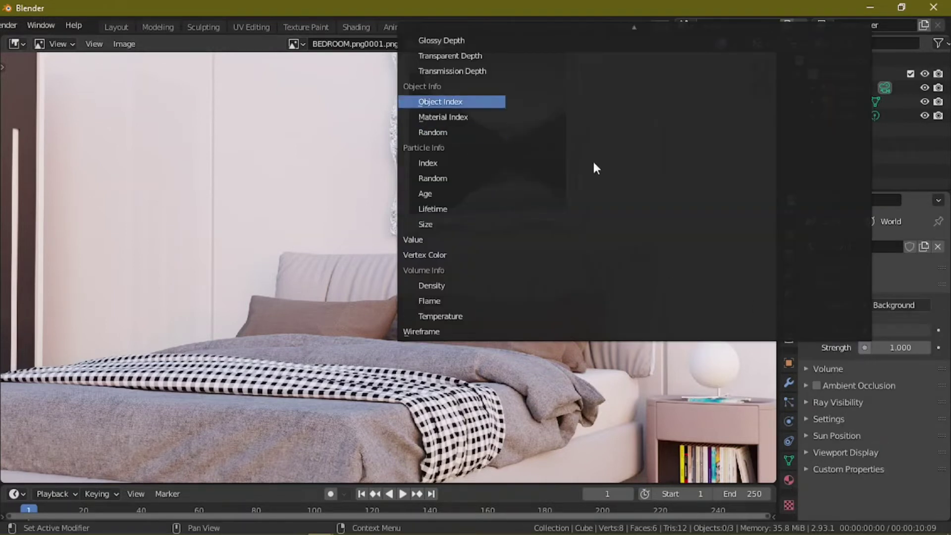
left_click(865, 329)
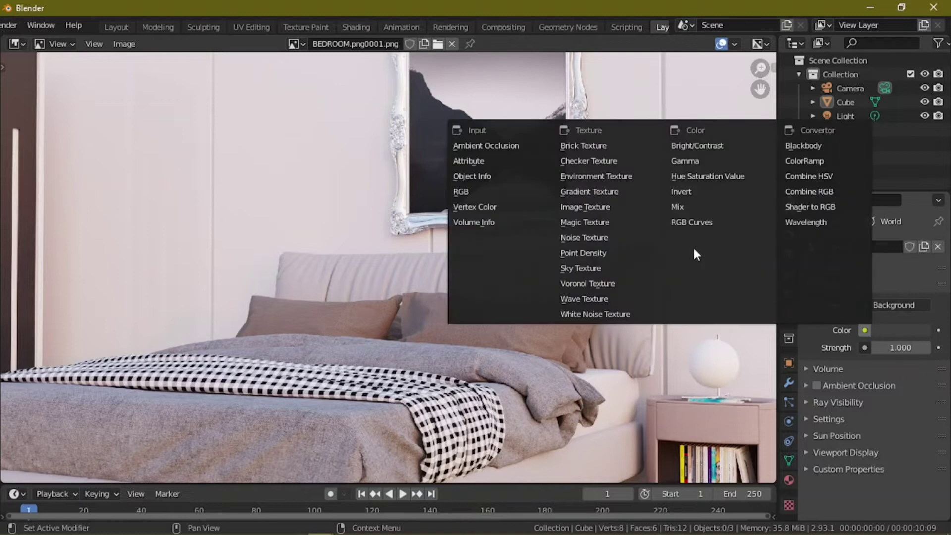
left_click(621, 177)
- Set the world background strength to 1.5
left_click(906, 417)
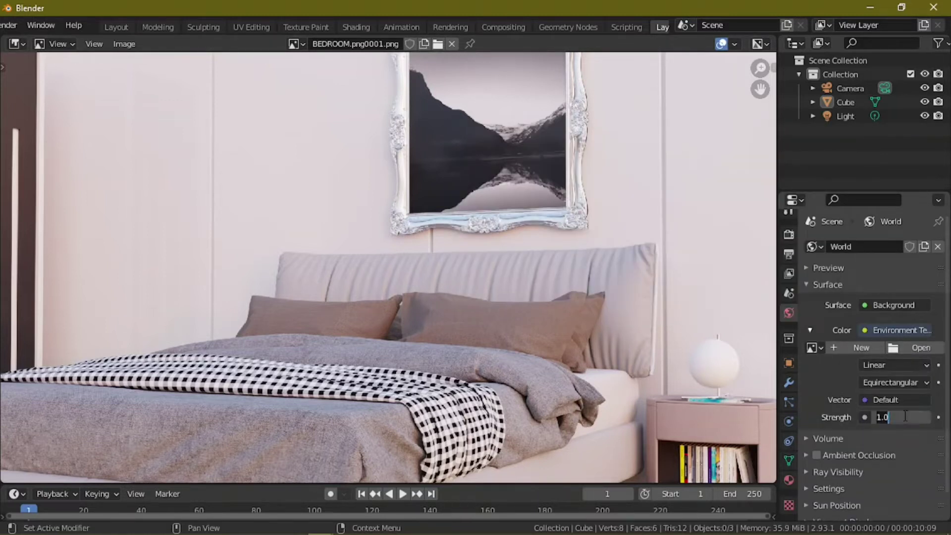
type("1.5")
key("Return")
- Open the file browser for the environment texture's image and maximise its window
left_click(905, 347)
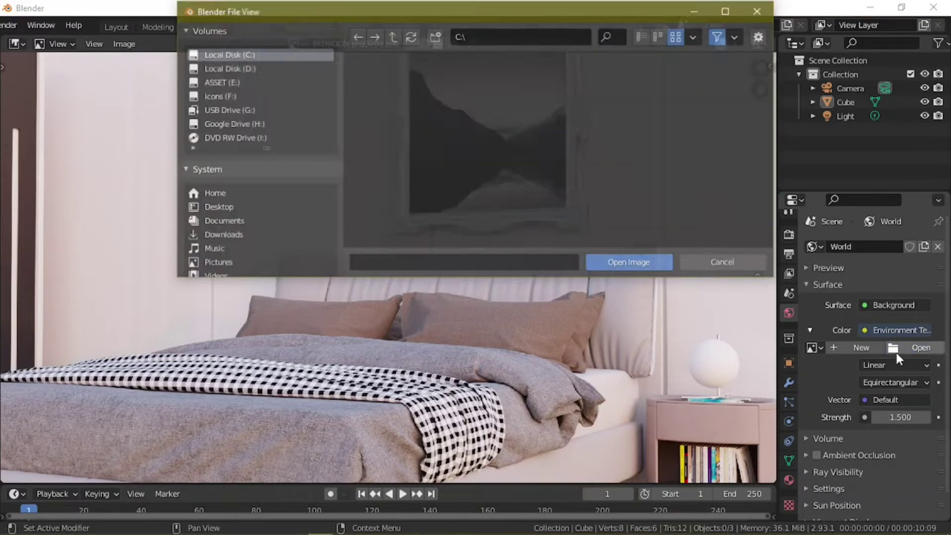
scroll(258, 222, "down", 8)
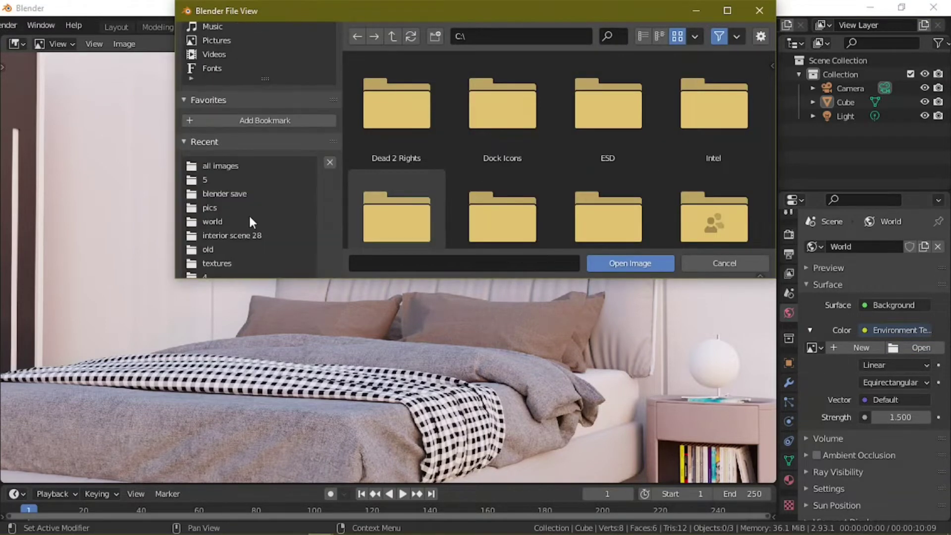
scroll(248, 139, "up", 4)
scroll(224, 125, "up", 4)
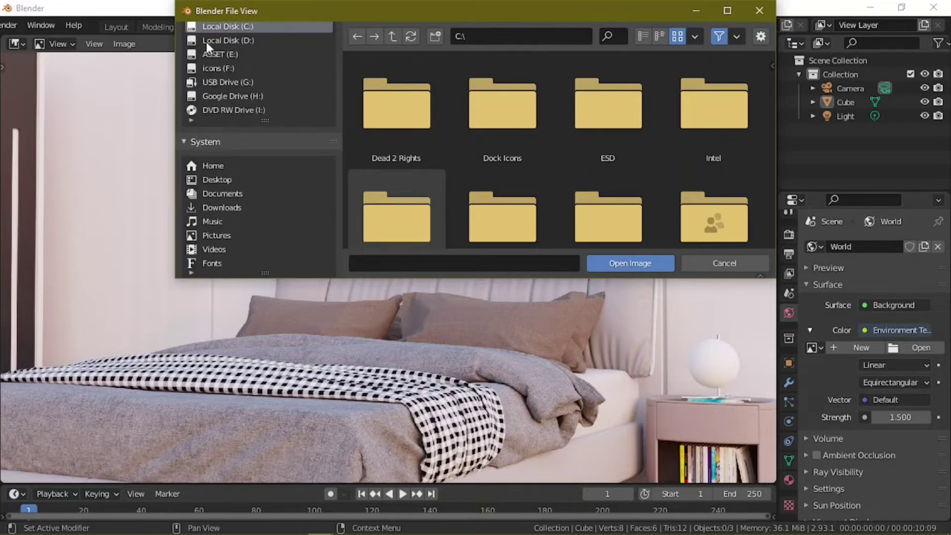
left_click(727, 11)
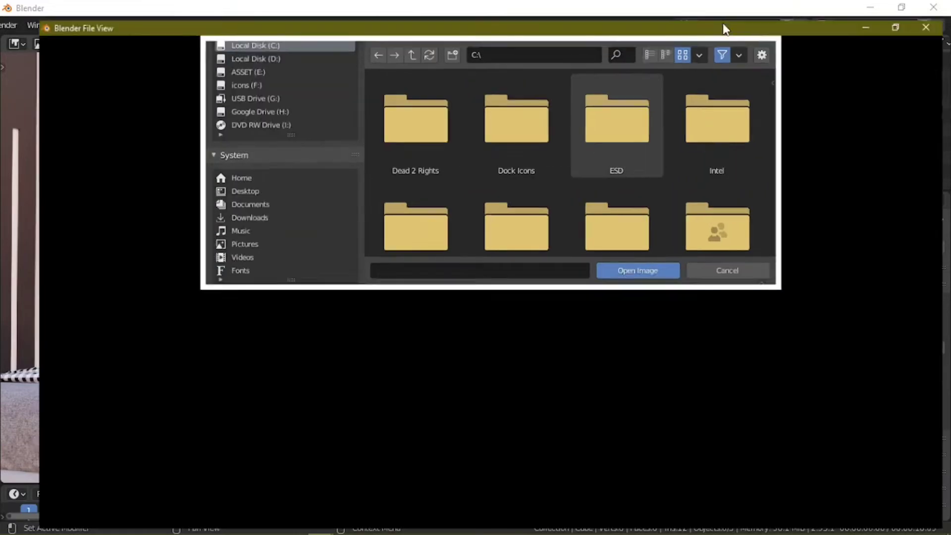
- Load sunset.exr from C:\Program Files\Blender Foundation\Blender 2.93\2.93\datafiles\studiolights\world as the world's environment texture
double_click(786, 138)
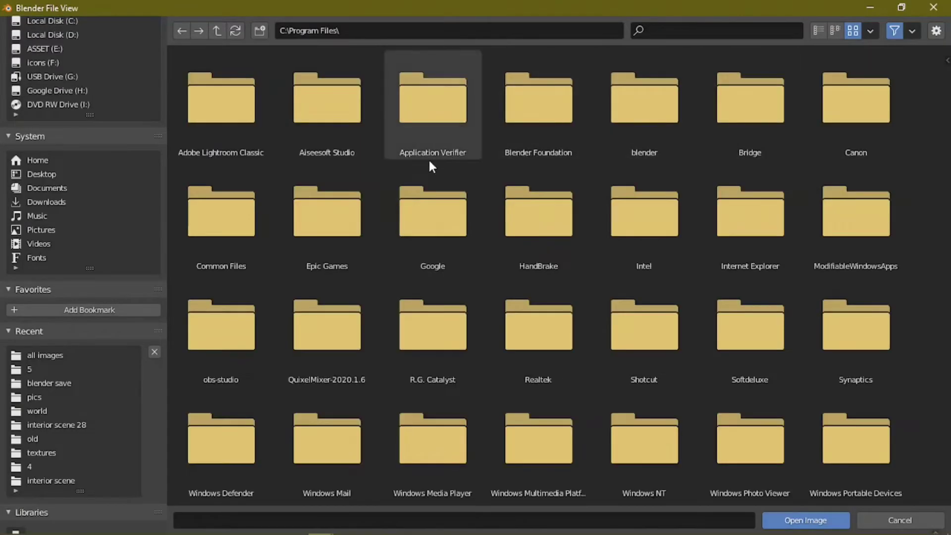
double_click(653, 141)
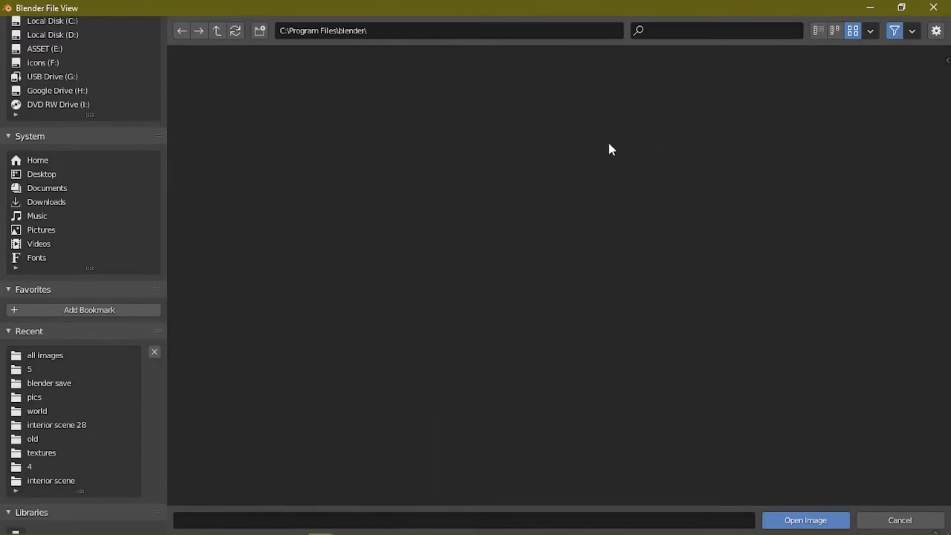
left_click(182, 31)
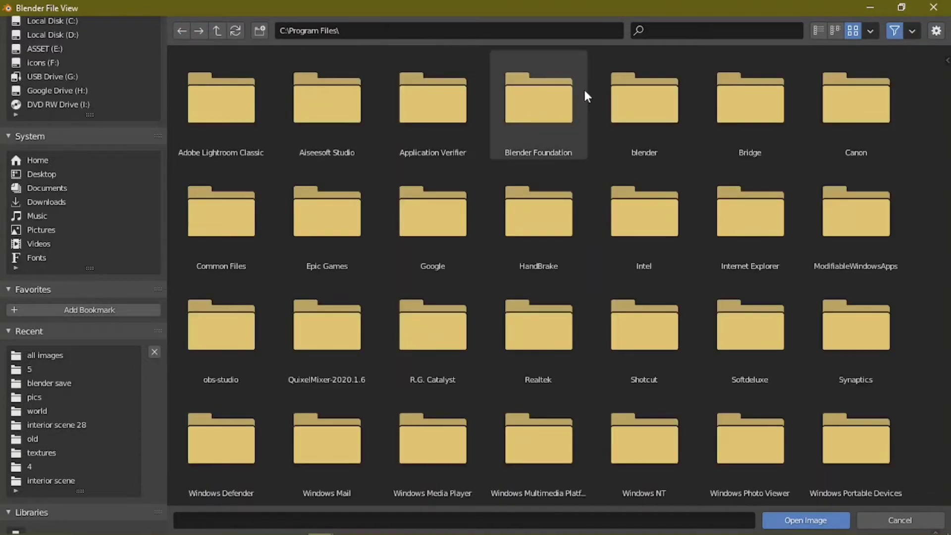
double_click(512, 109)
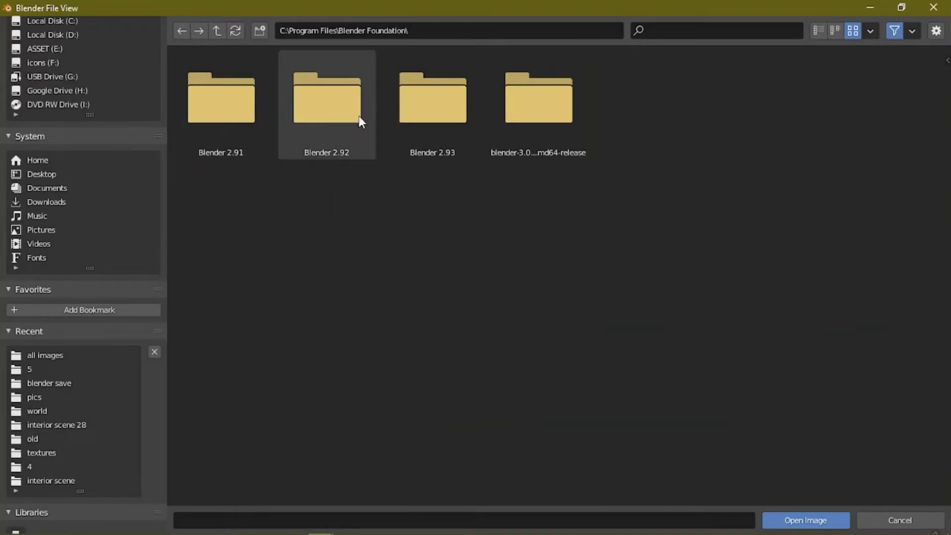
double_click(419, 117)
double_click(251, 128)
left_click(247, 142)
double_click(248, 143)
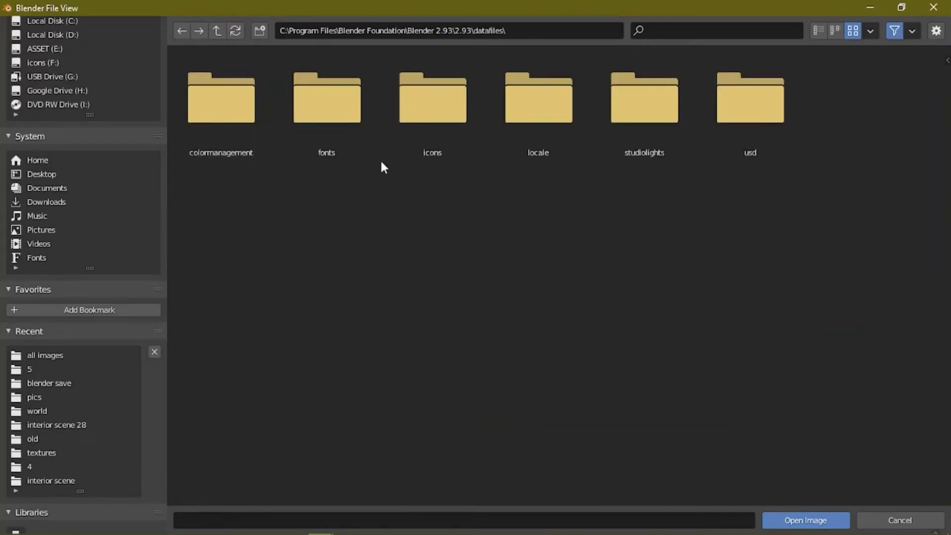
double_click(659, 150)
double_click(442, 126)
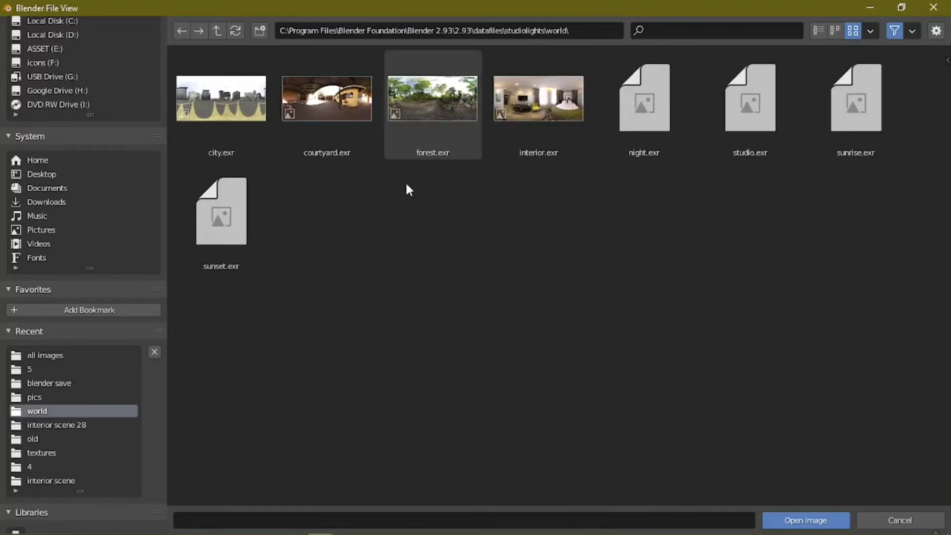
left_click(246, 214)
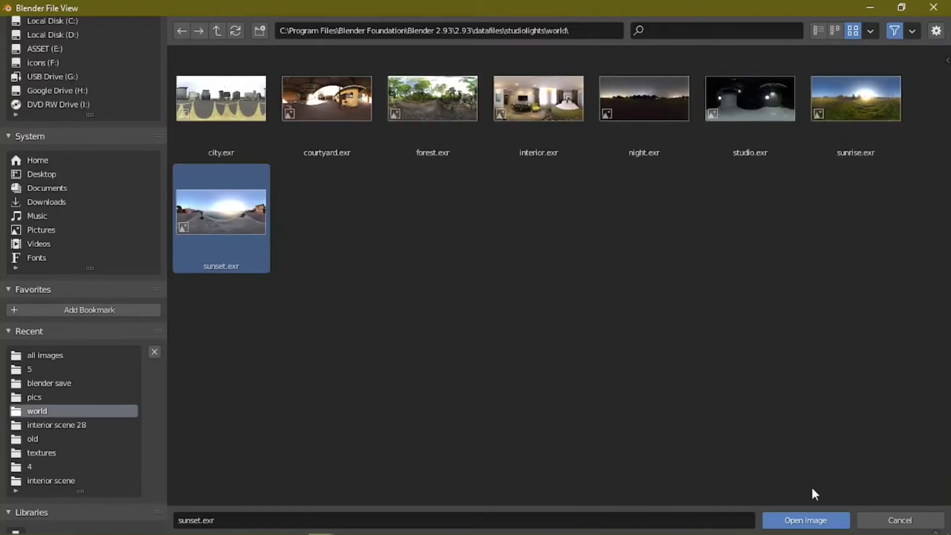
left_click(810, 520)
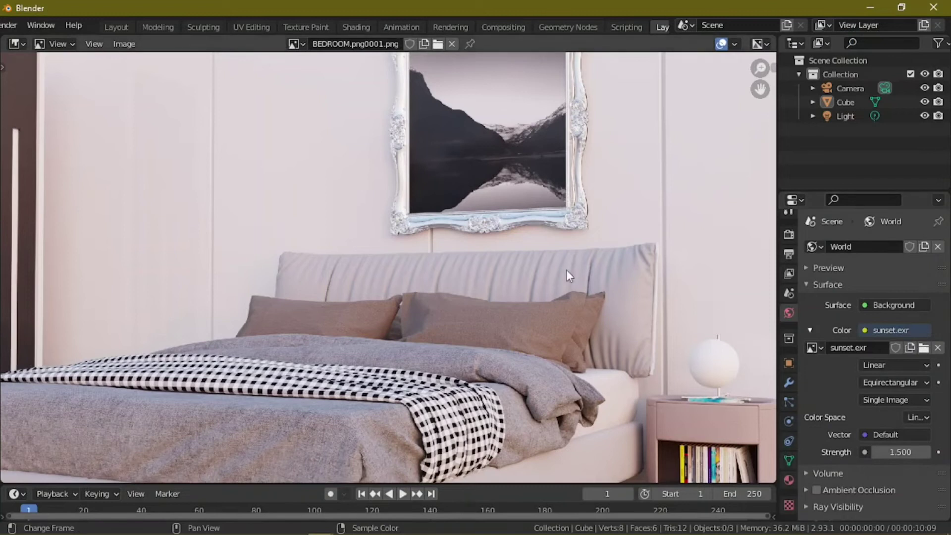
- Return to the Layout workspace and delete the default cube and light, keeping the camera
left_click(122, 30)
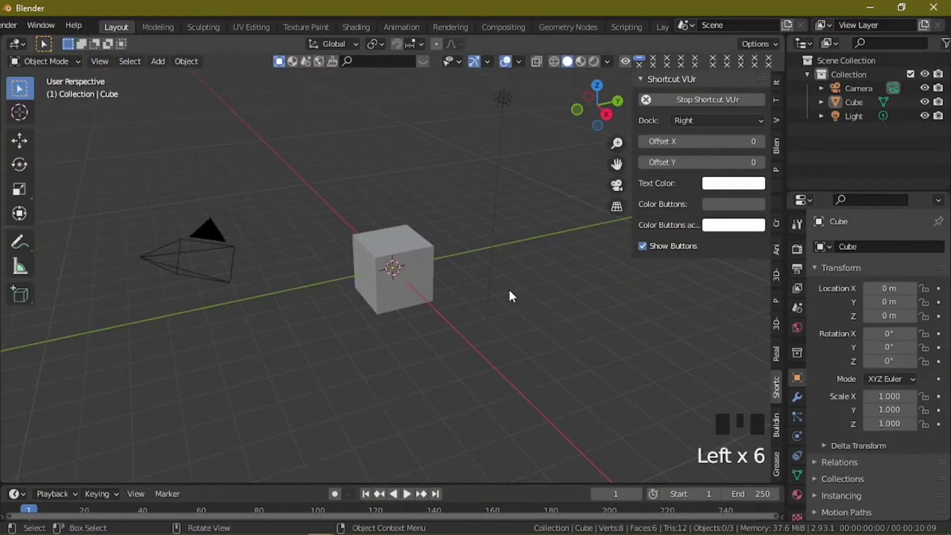
key("a")
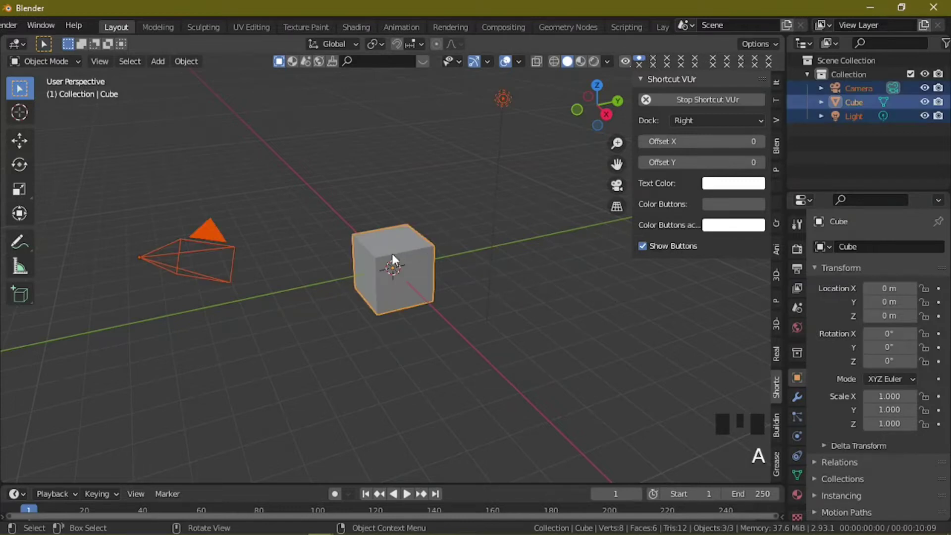
left_click(483, 157)
left_click(486, 247, "shift")
key("x")
left_click(484, 247)
- Select the camera, switch to top view and set the camera's X rotation to 91.1°
left_click(200, 257)
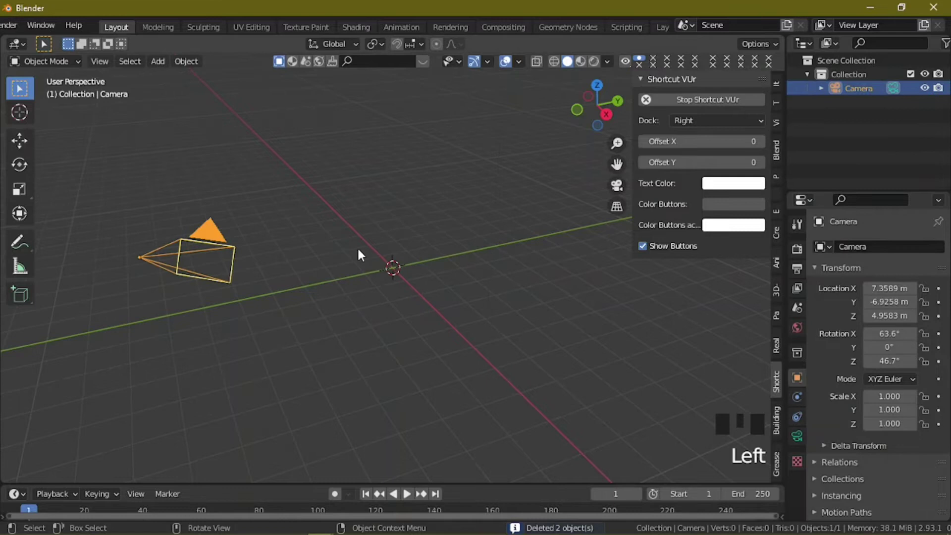
key("KP_7")
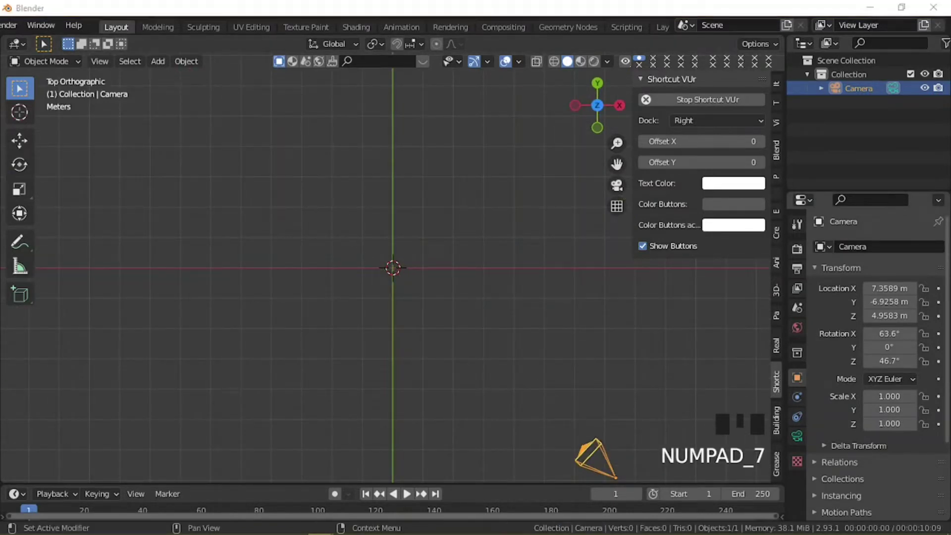
scroll(346, 296, "up", 2)
scroll(371, 293, "up", 1)
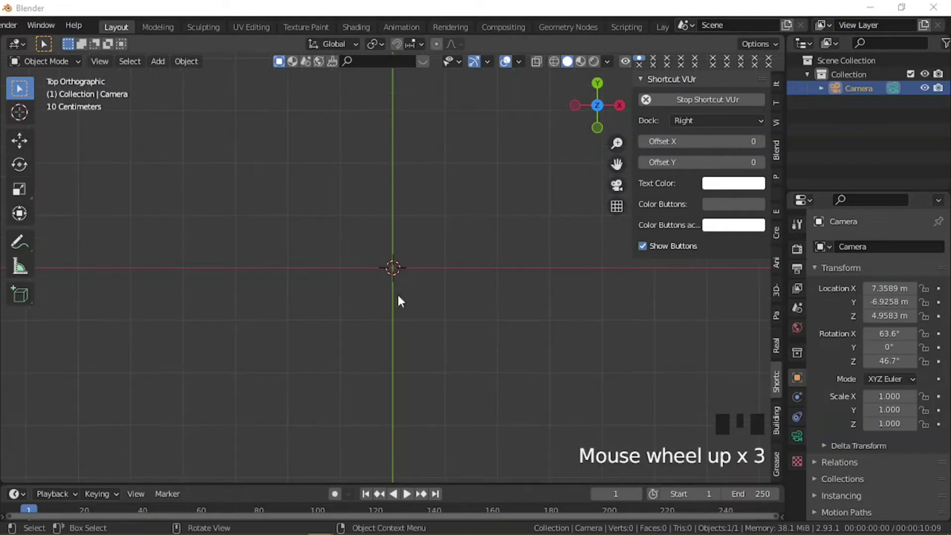
scroll(397, 296, "down", 4)
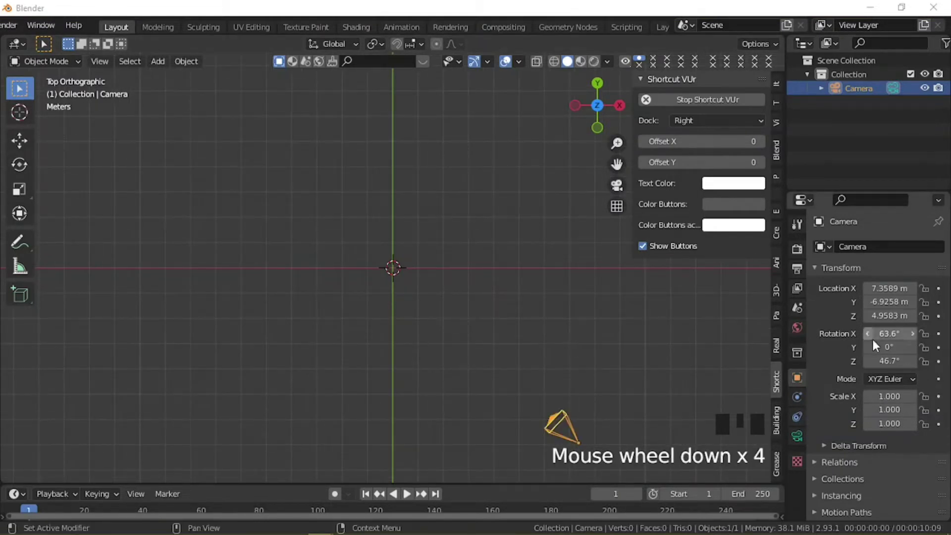
left_click(886, 333)
type("91")
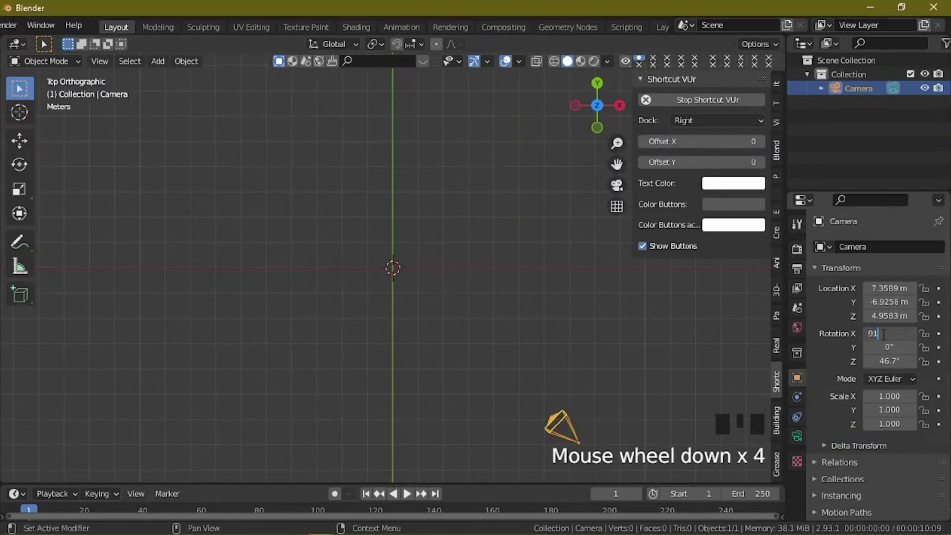
type(".1")
key("Return")
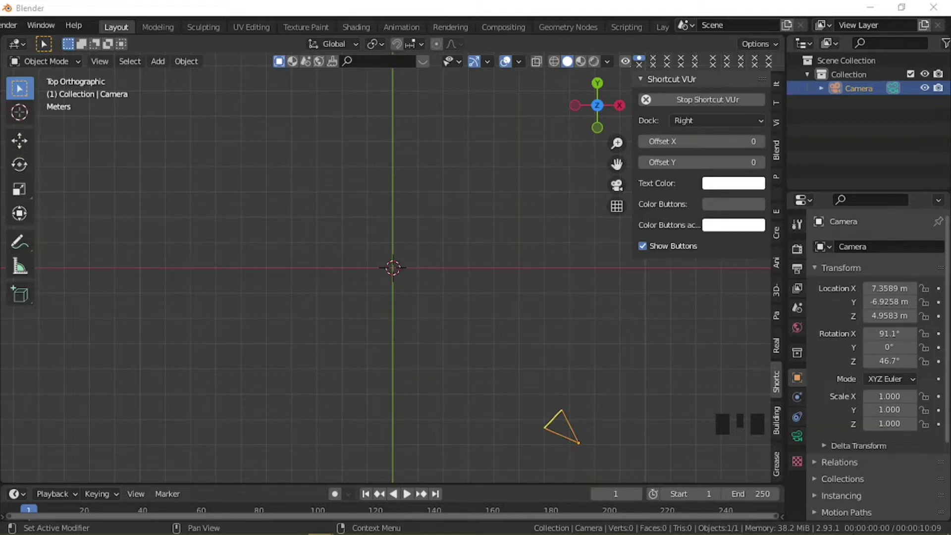
- Look through the camera and raise its passepartout opacity to 1.000 in the viewport display settings
left_click(468, 304)
key("KP_0")
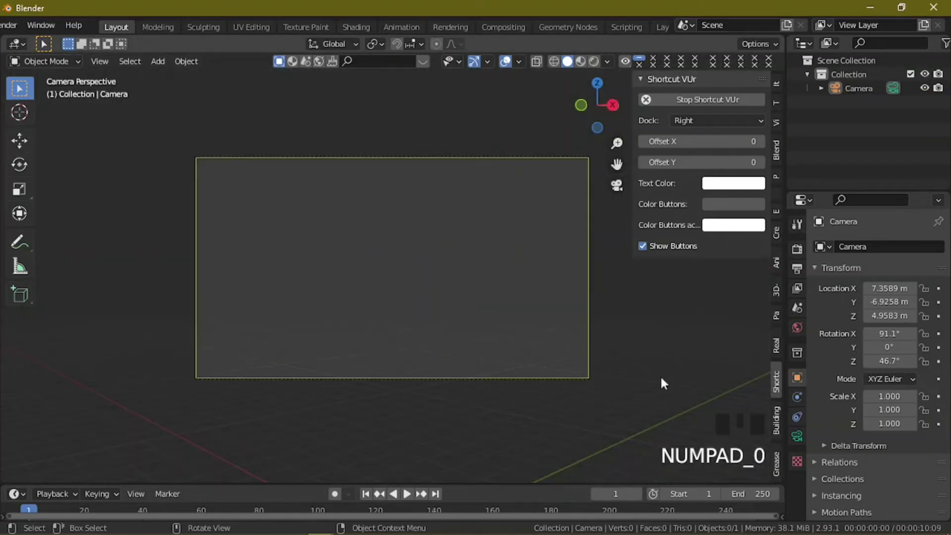
left_click(797, 435)
scroll(874, 453, "down", 2)
left_click(877, 460)
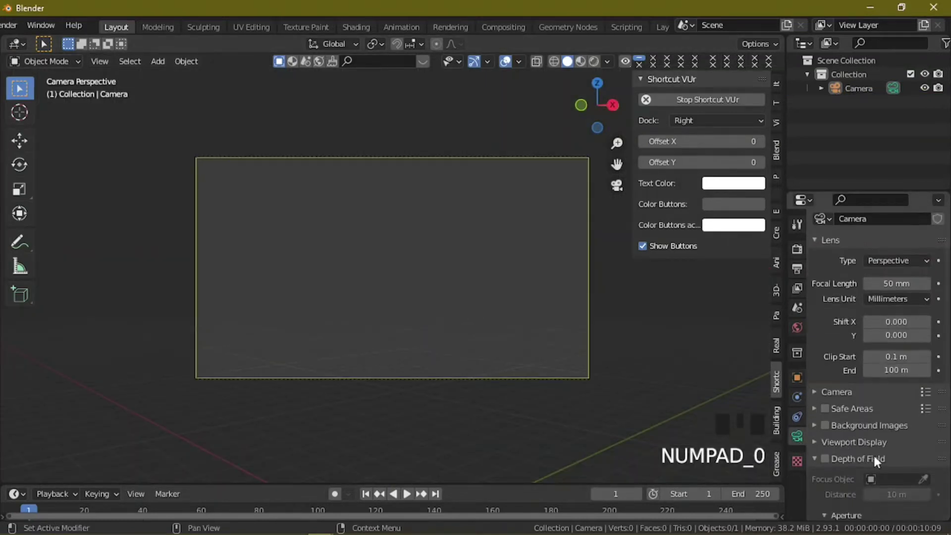
scroll(842, 454, "down", 3)
left_click(823, 389)
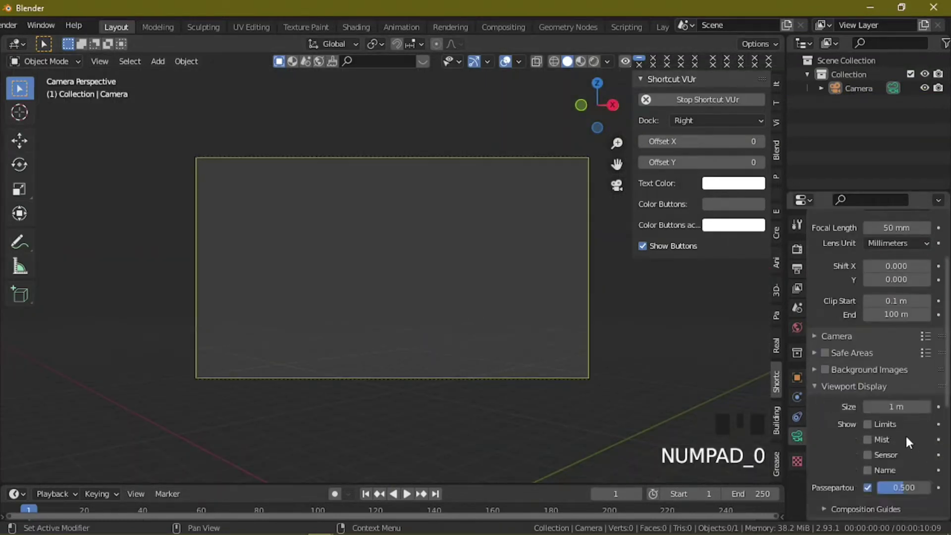
left_click_drag(900, 486, 933, 489)
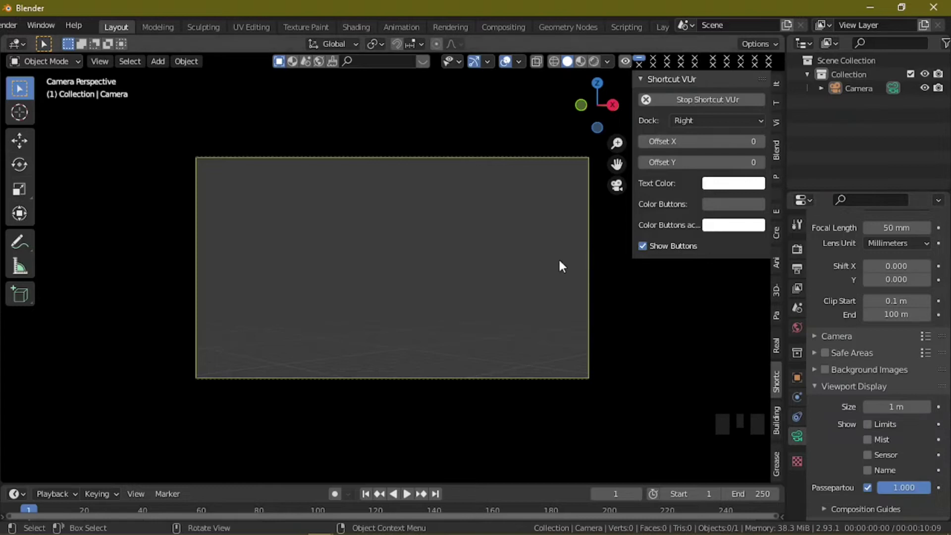
- Set the camera's rotation to 91.6° on X and 29.2° on Z
left_click(796, 378)
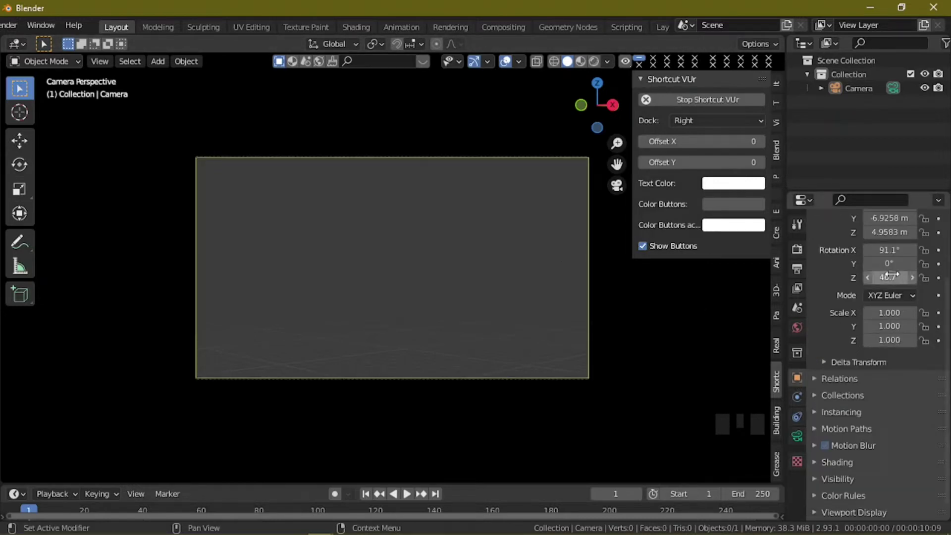
left_click(890, 249)
key("Return")
left_click(890, 249)
left_click_drag(888, 249, 892, 249)
left_click(887, 278)
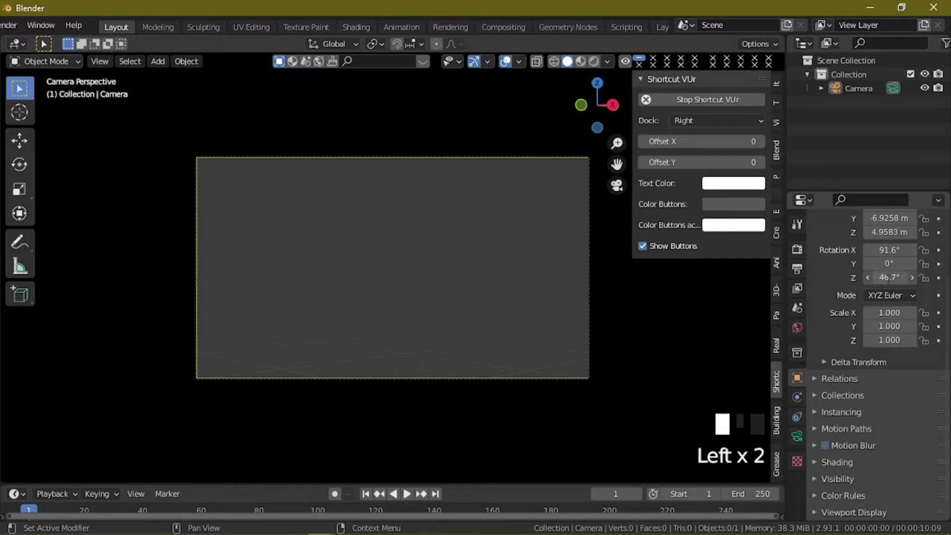
type("29.2")
key("Return")
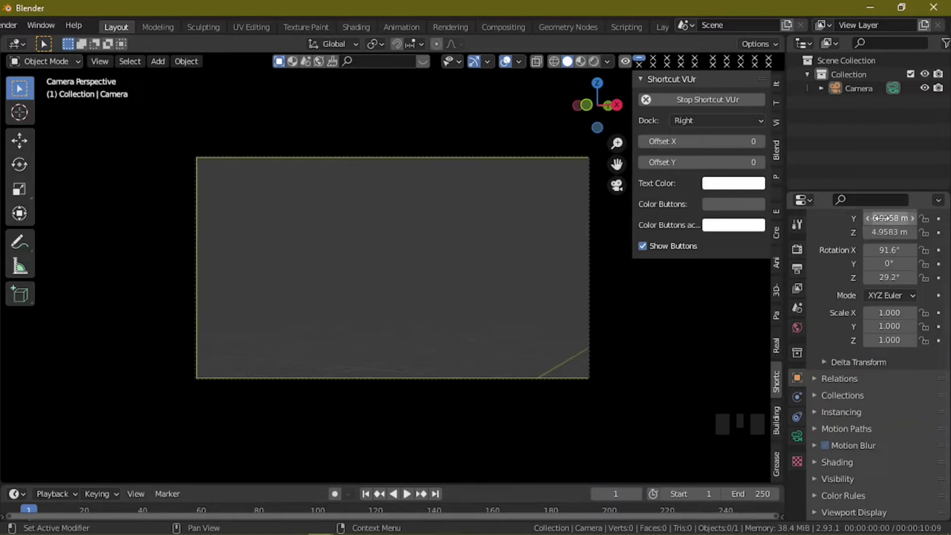
- Set the camera's X location to 0.61589 m
scroll(893, 245, "up", 4)
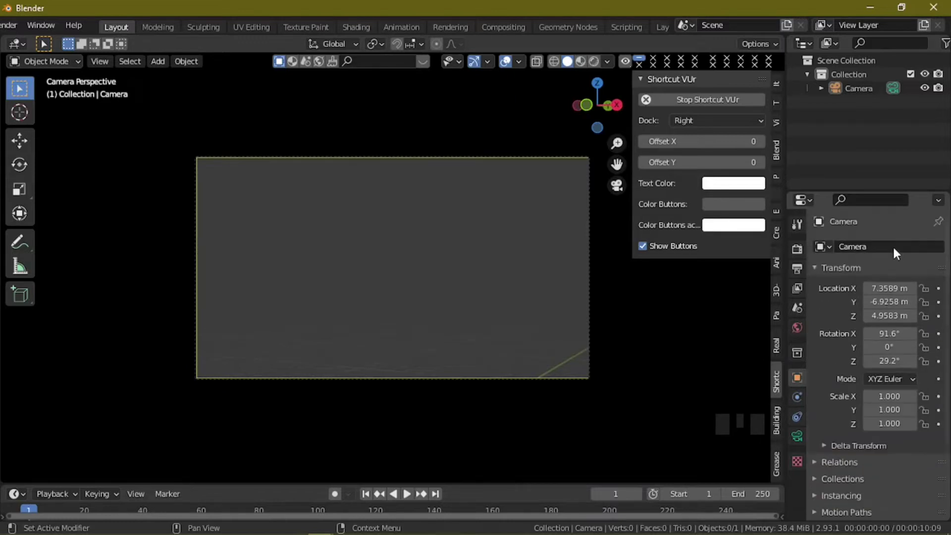
left_click(877, 287)
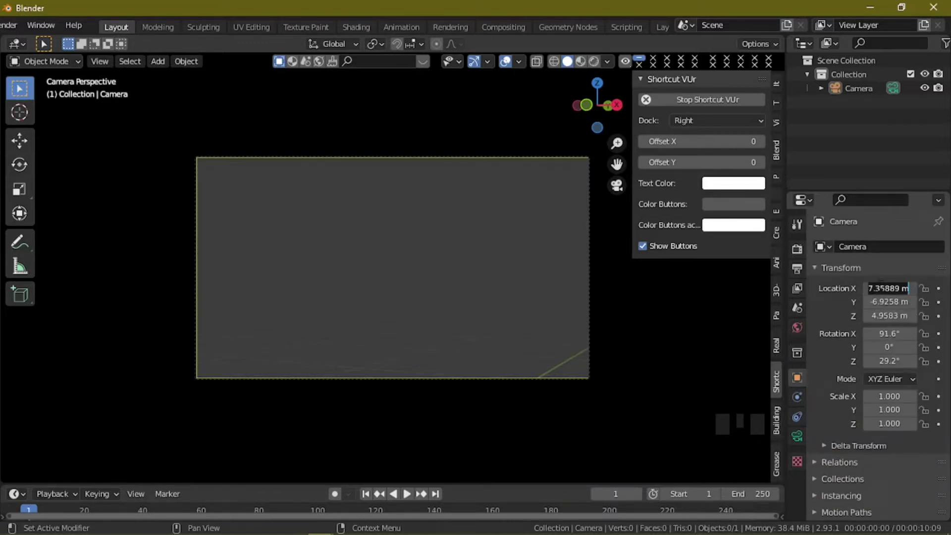
type(".6")
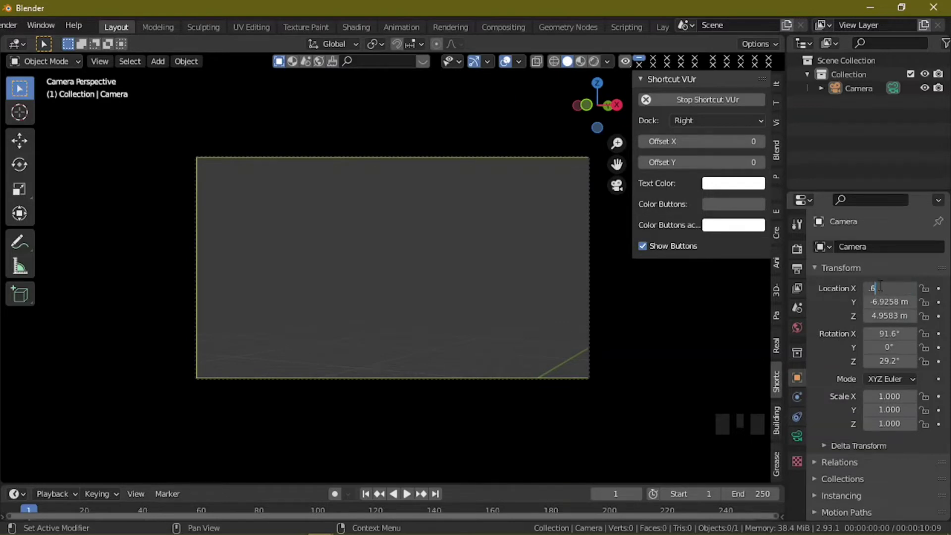
type("1589")
key("Return")
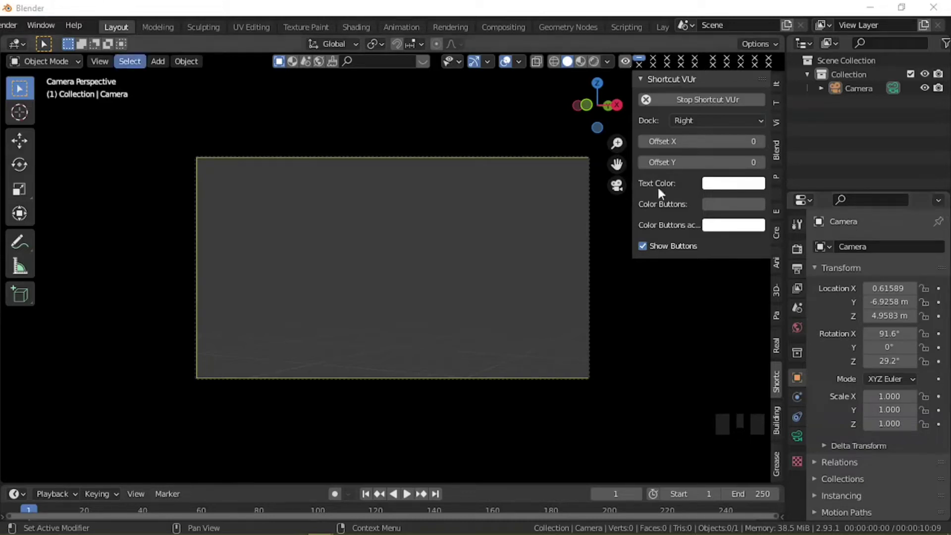
left_click(889, 288)
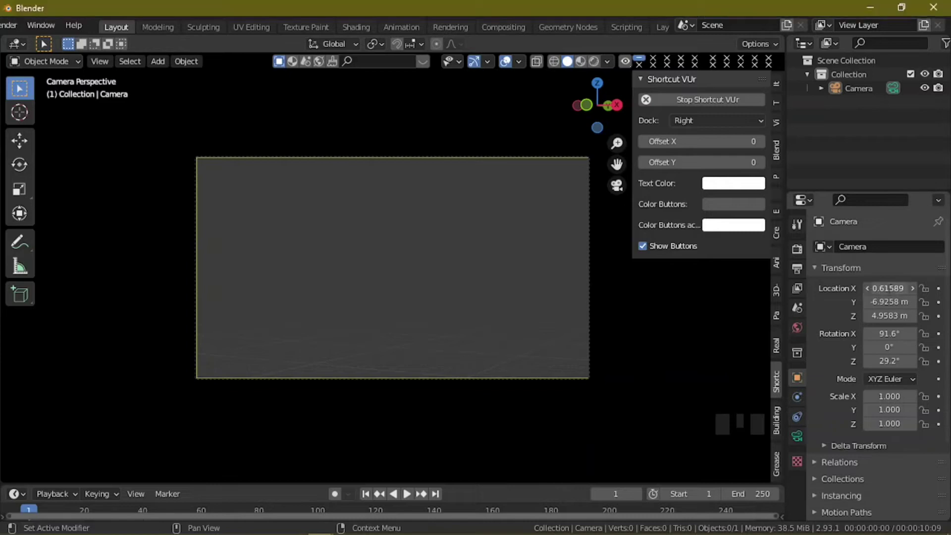
type(".61589")
key("Return")
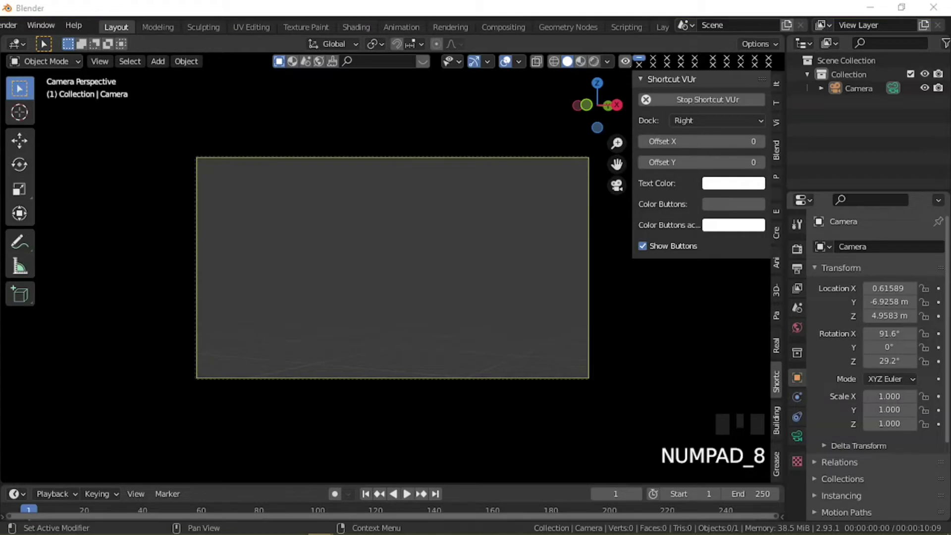
- Set the camera's location to -1.2609 m on Y and 1.8653 m on Z
left_click(894, 301)
type("-1")
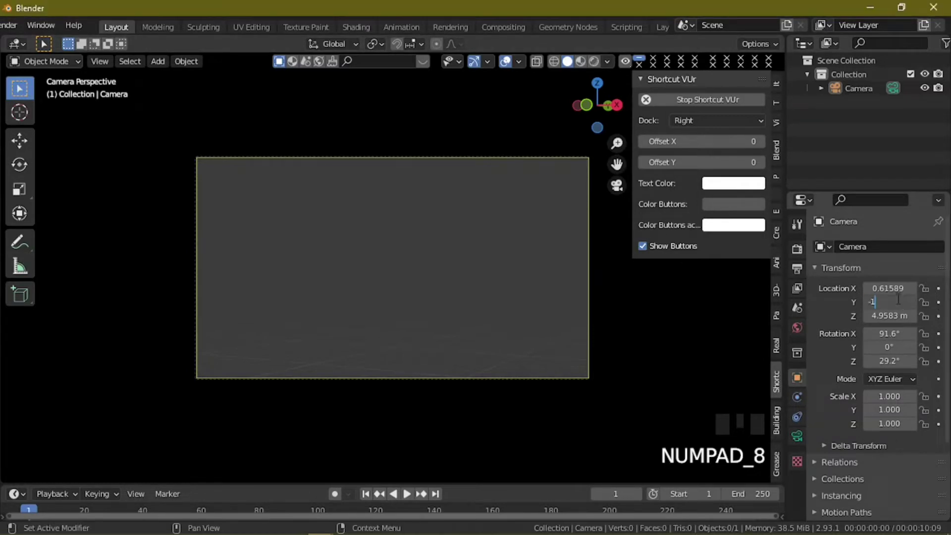
type(".2609")
key("Return")
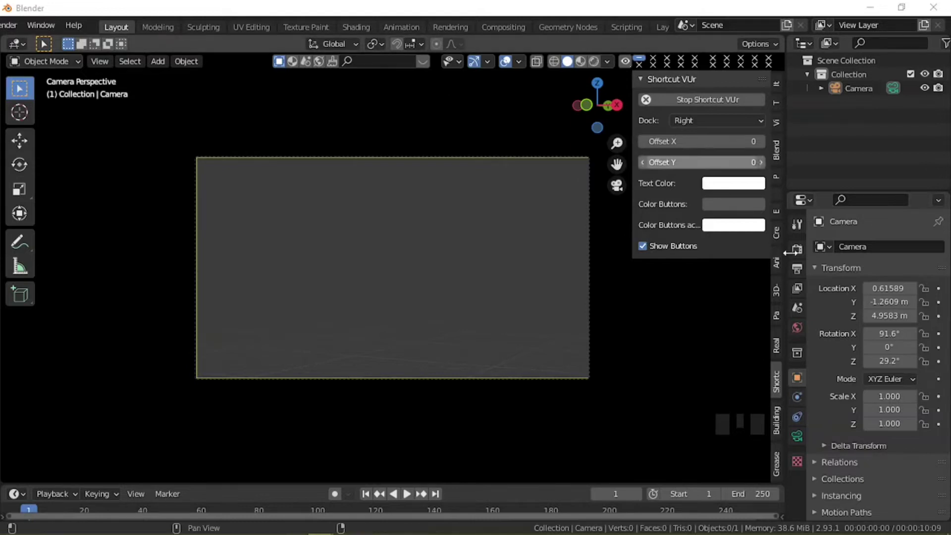
left_click(900, 316)
type("1")
type(".")
type("8")
type("6")
type("53")
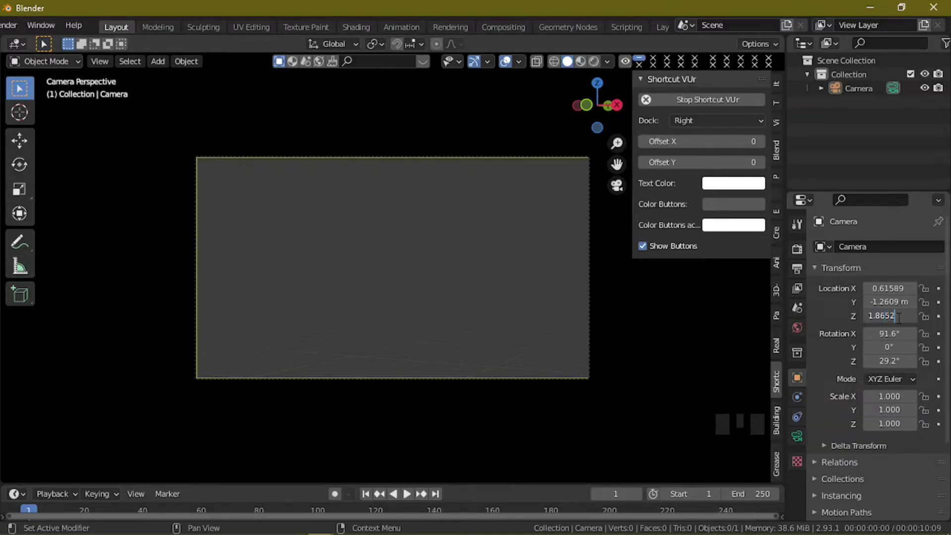
key("Return")
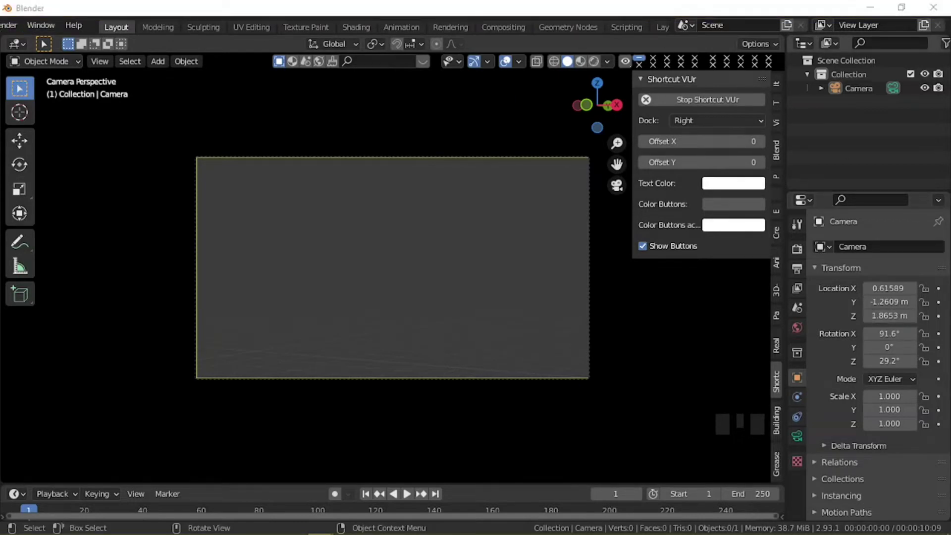
- Add a mesh plane at the world origin to serve as the room's floor
middle_click_drag(362, 283, 452, 359)
scroll(385, 319, "down", 11)
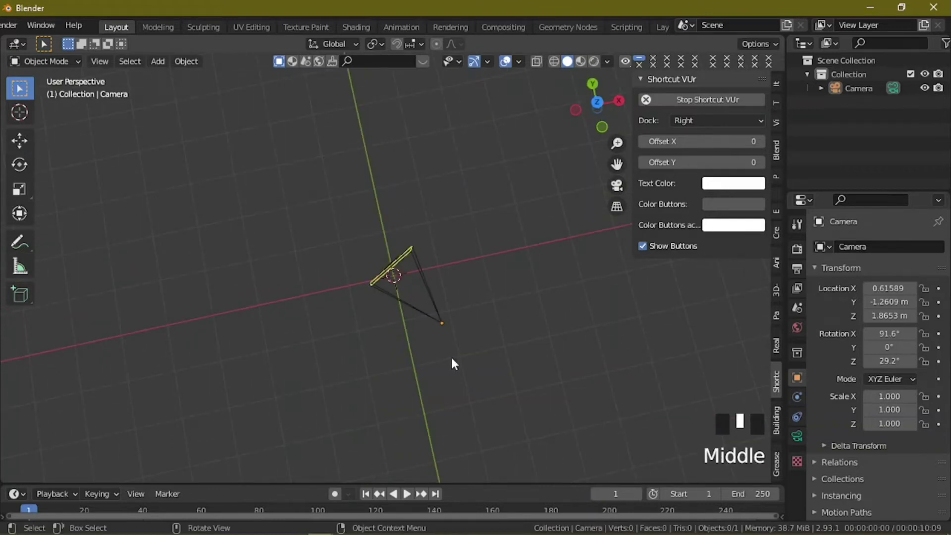
key("KP_0")
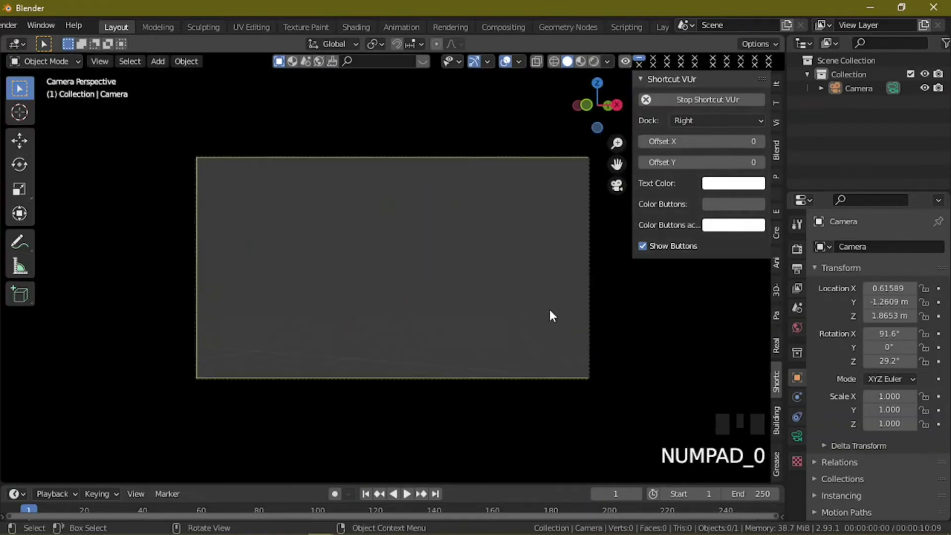
middle_click_drag(533, 351, 568, 425)
scroll(507, 389, "down", 5)
key("shift+a")
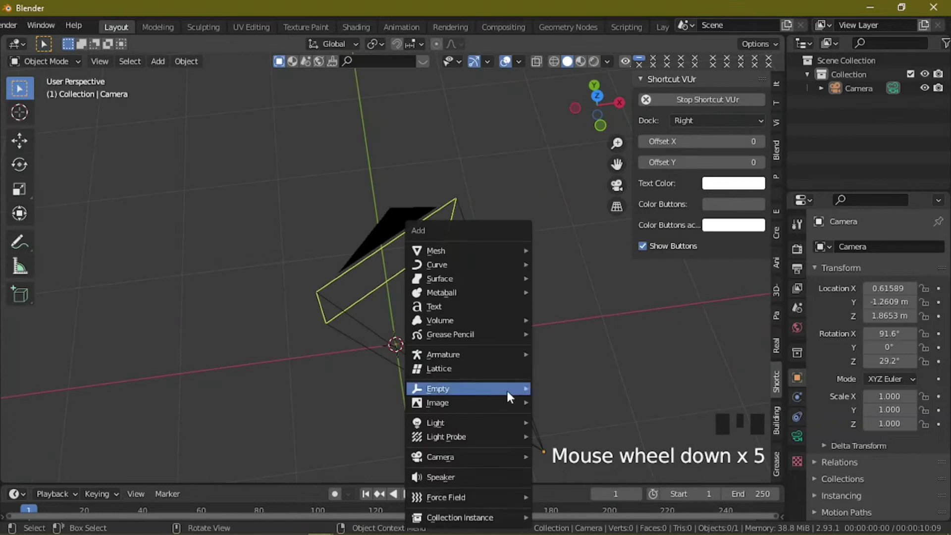
left_click(551, 251)
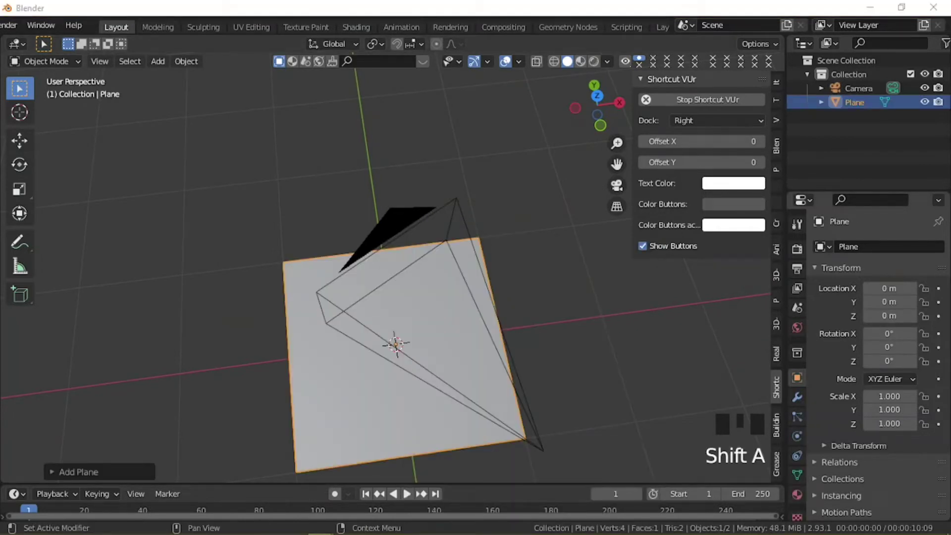
- Set the floor plane's dimensions to 11.6 m on X and 8.53 m on Y
middle_click_drag(349, 239, 406, 300)
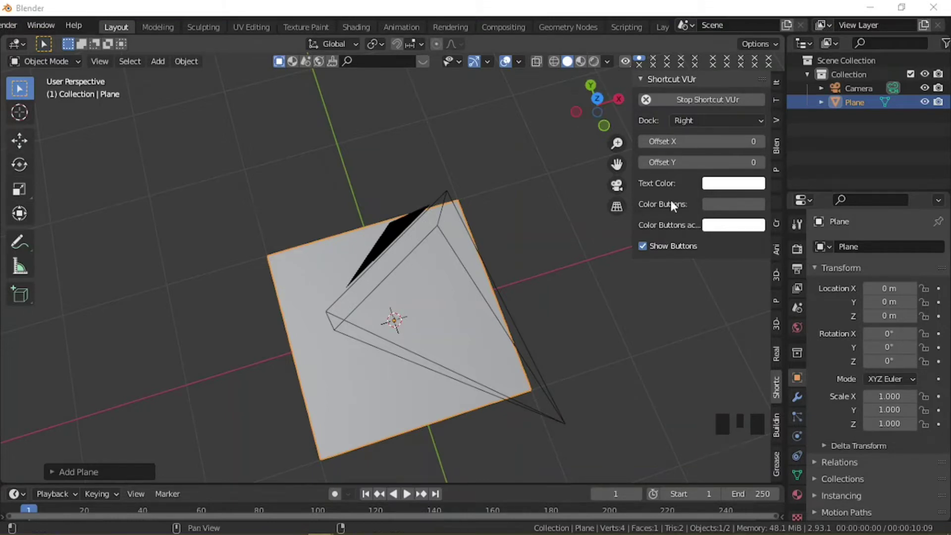
left_click(777, 79)
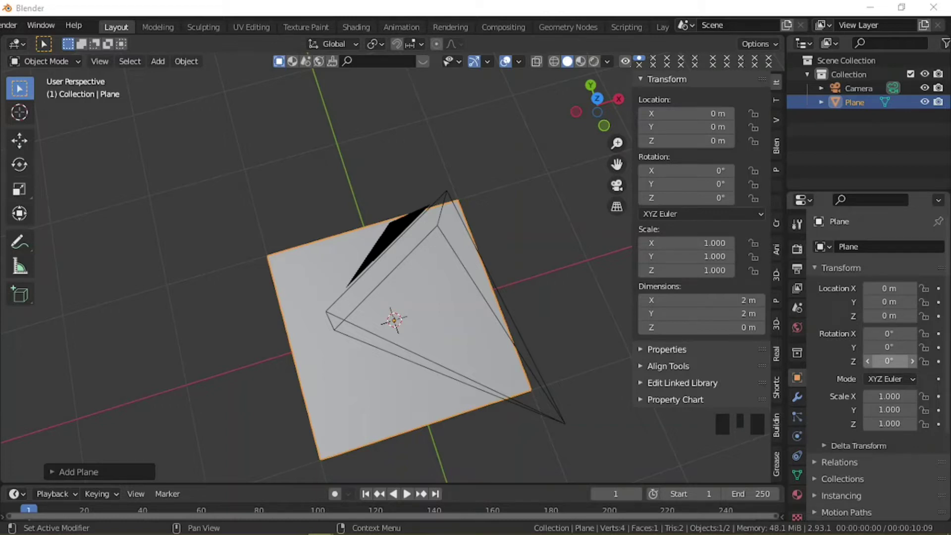
left_click(692, 313)
type("8.53")
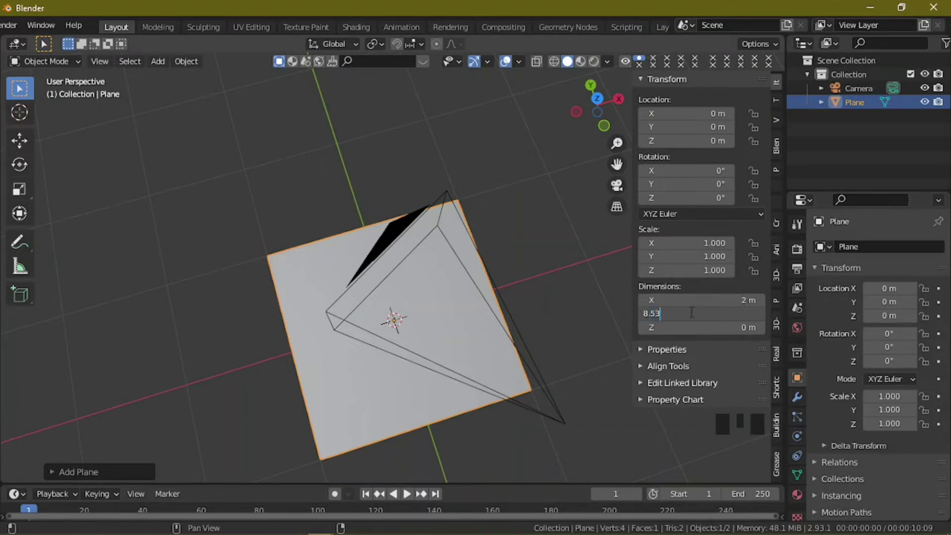
key("Return")
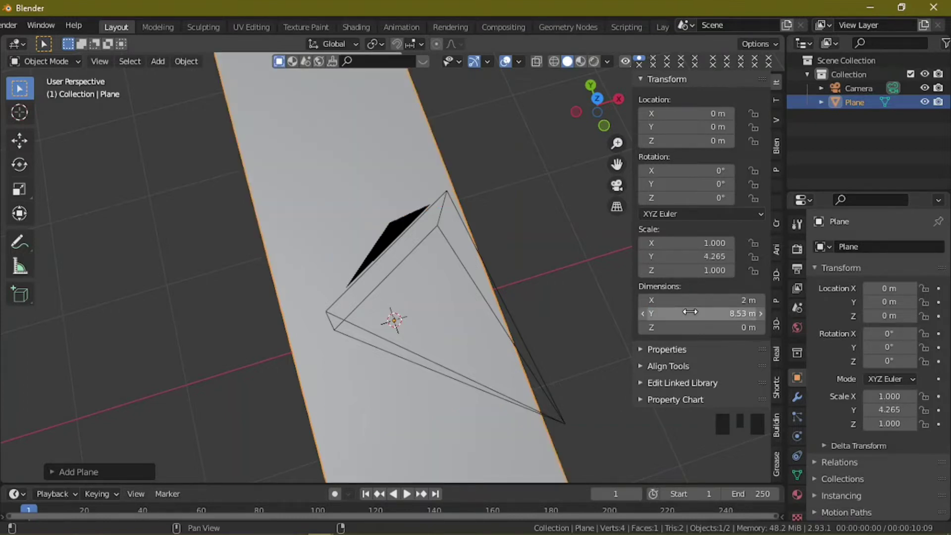
left_click(711, 301)
type("11.6")
key("Return")
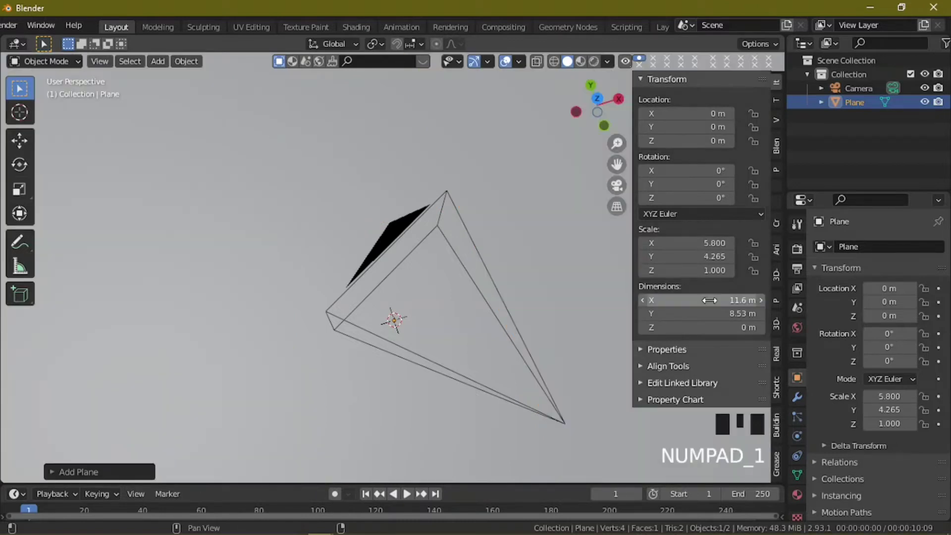
- In top view, move the floor plane in front of the camera to about X -1.97 m, Y 3.47 m, and check it through the camera
scroll(337, 219, "down", 9)
middle_click_drag(394, 281, 462, 284)
key("KP_7")
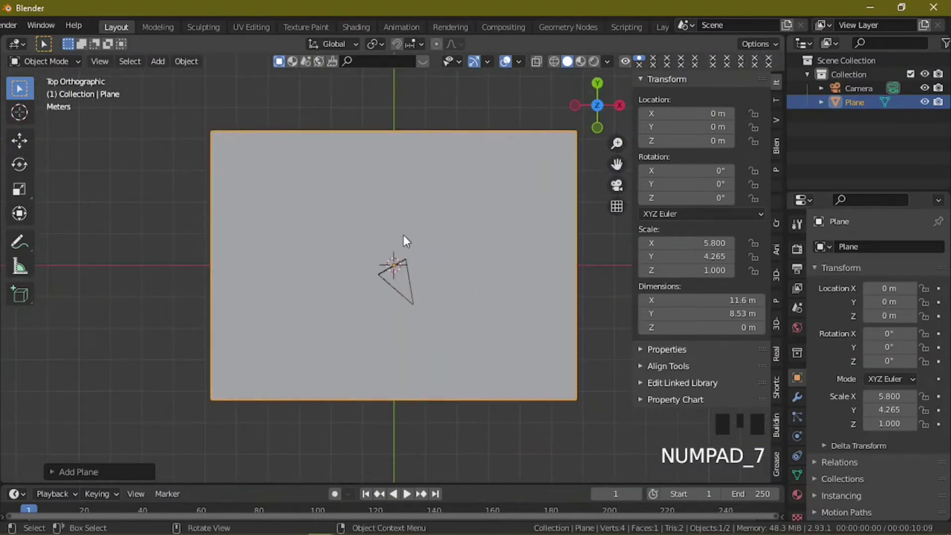
key("g")
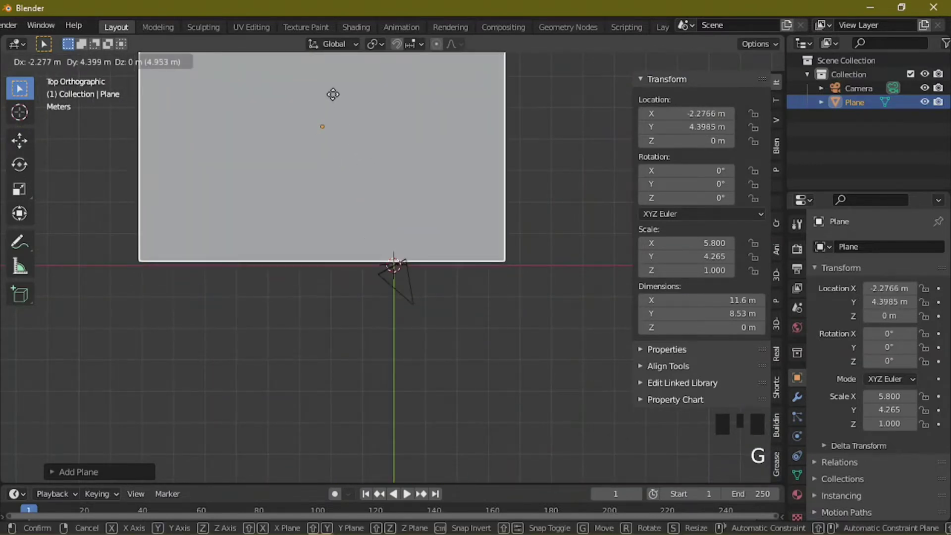
left_click(341, 128)
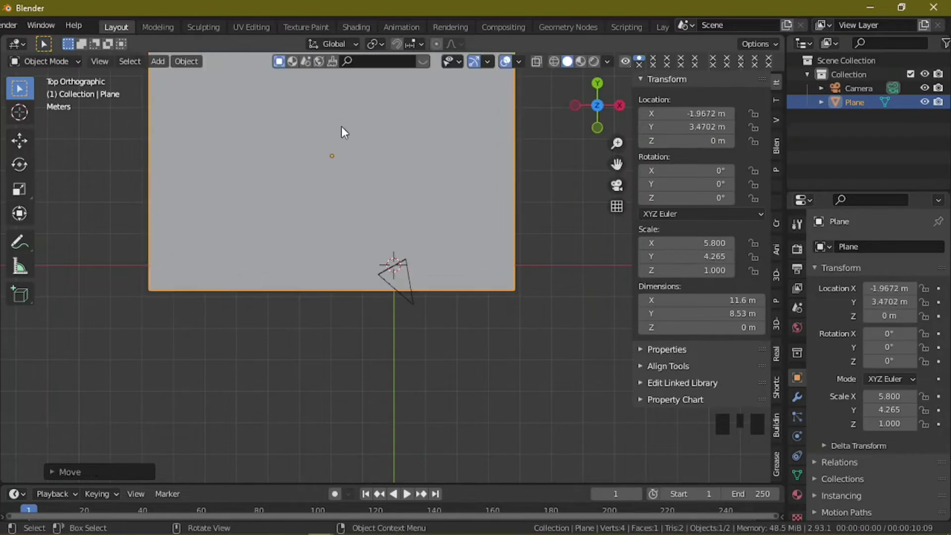
key("KP_0")
- Extrude the floor's far edge and its adjoining negative-X edge 6 m upward along Z to form two walls
middle_click_drag(340, 123, 383, 262)
scroll(379, 255, "down", 6)
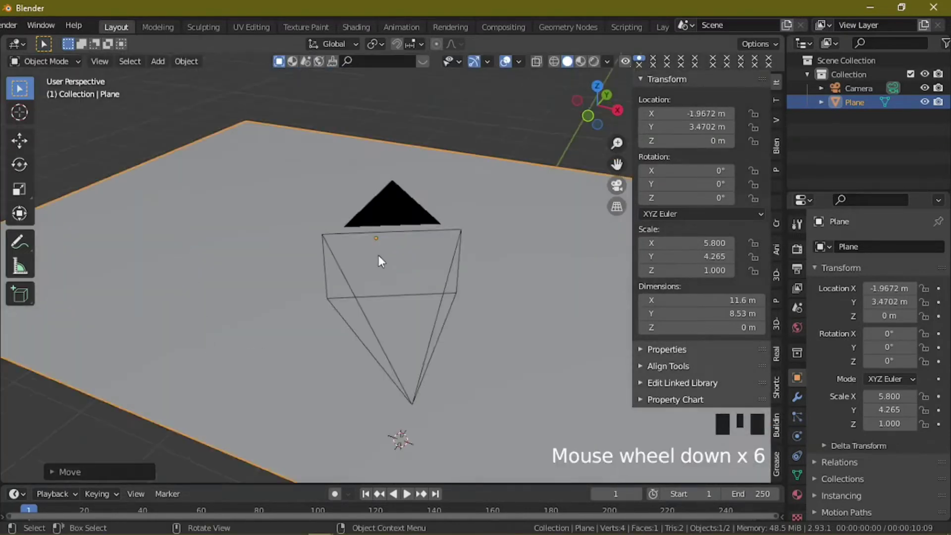
scroll(381, 261, "down", 4)
key("Tab")
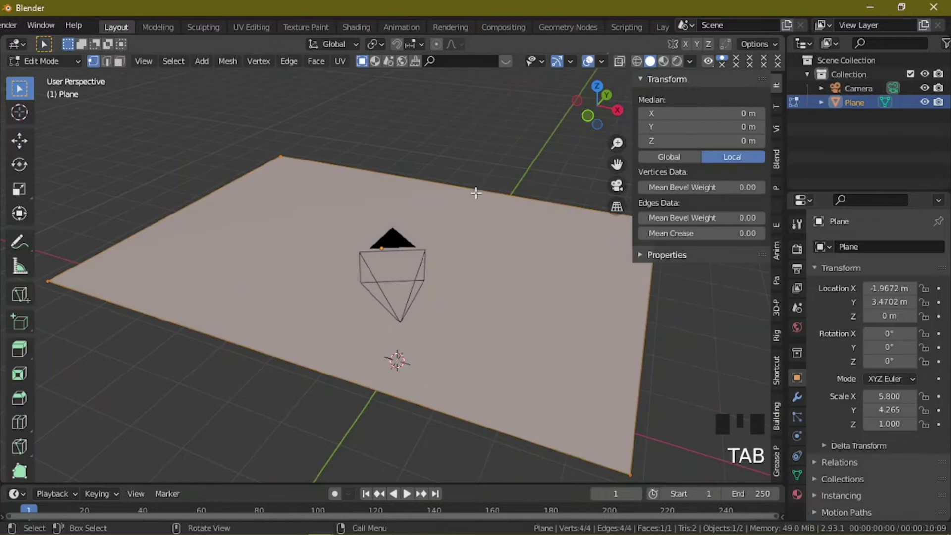
key("2")
left_click(477, 190)
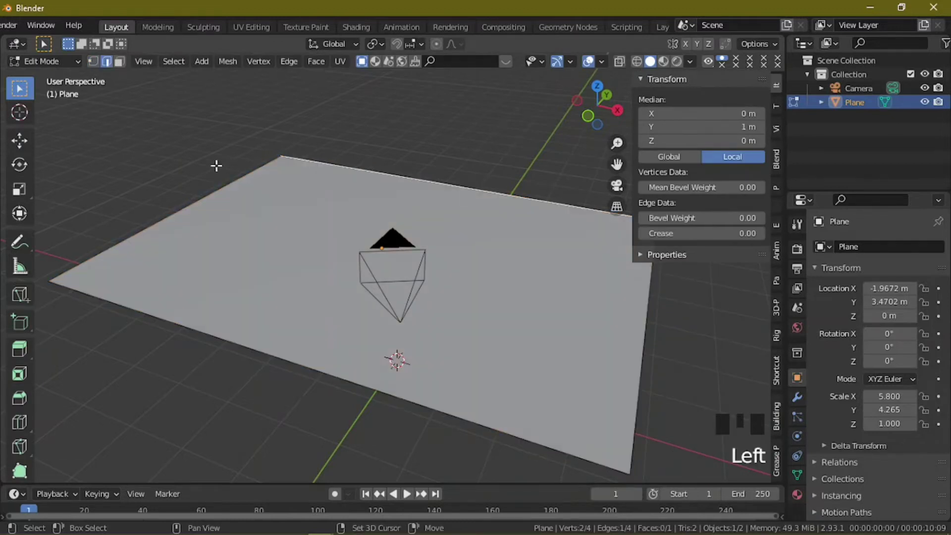
left_click(240, 185, "shift")
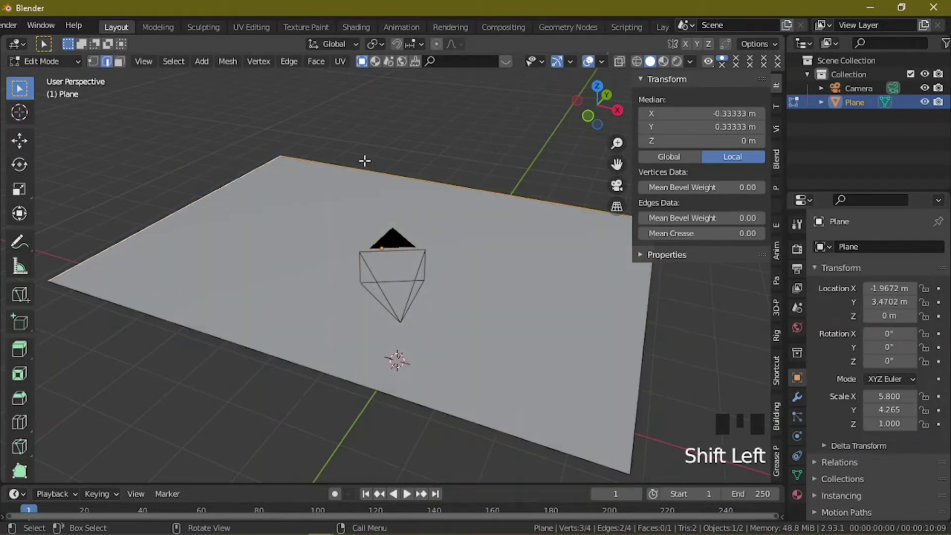
key("e")
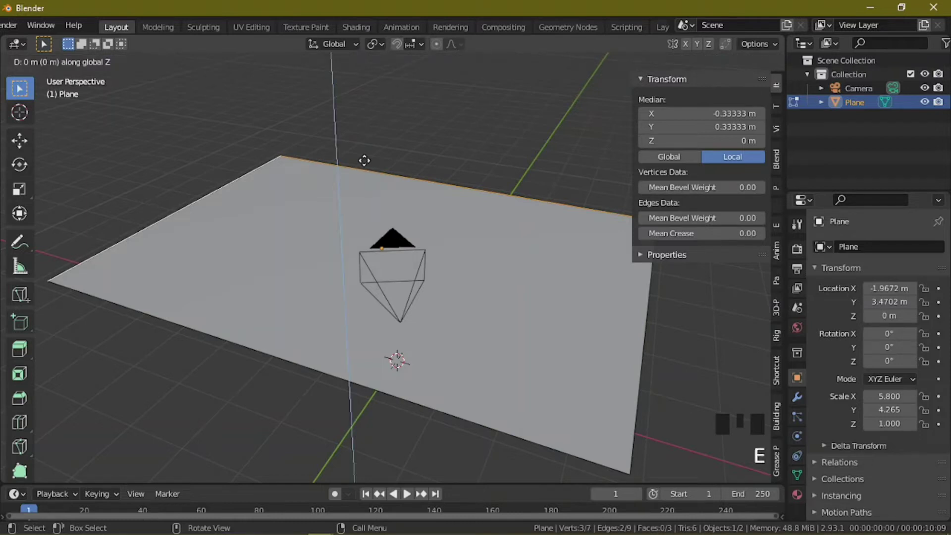
type("6")
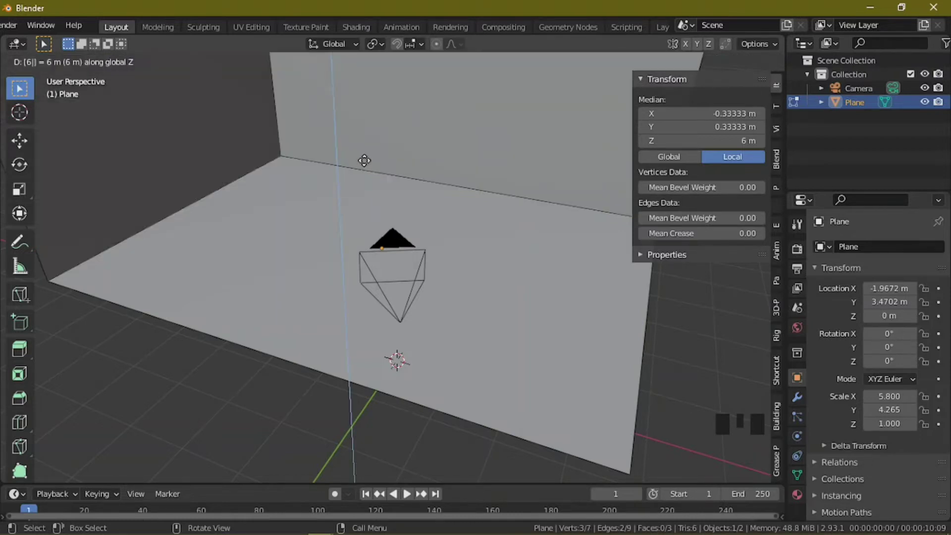
key("Return")
- Separate the two wall faces from the floor into their own object
scroll(393, 176, "down", 6)
key("Tab")
key("Tab")
left_click(373, 170)
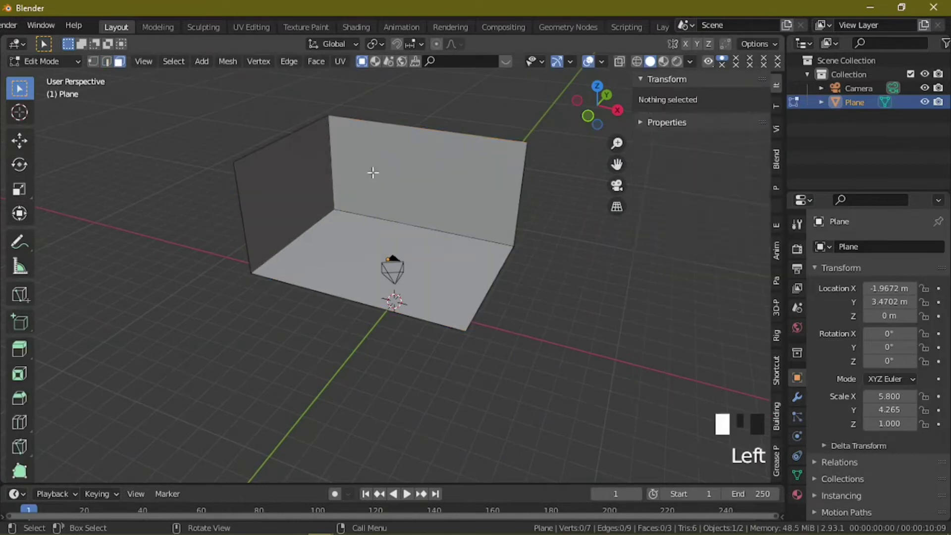
left_click(311, 192, "shift")
key("o")
key("p")
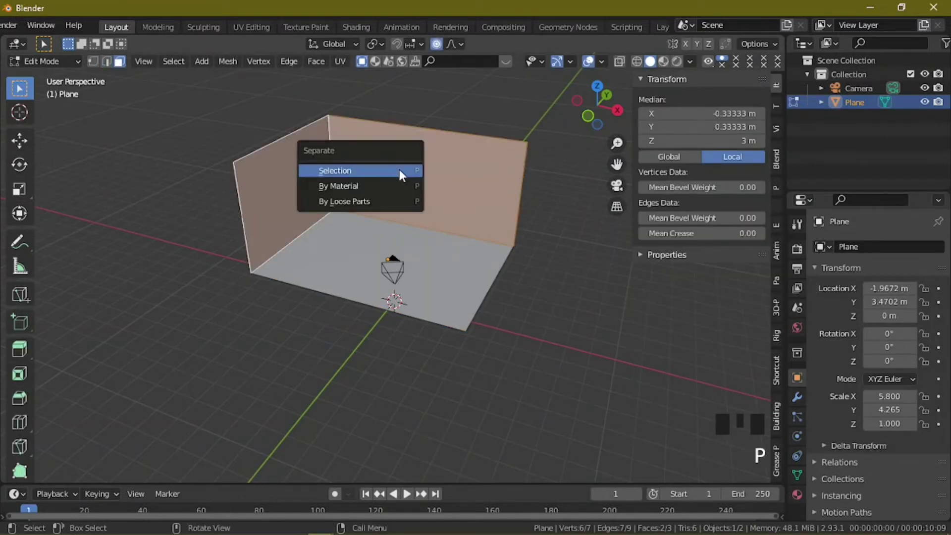
left_click(399, 170)
key("Tab")
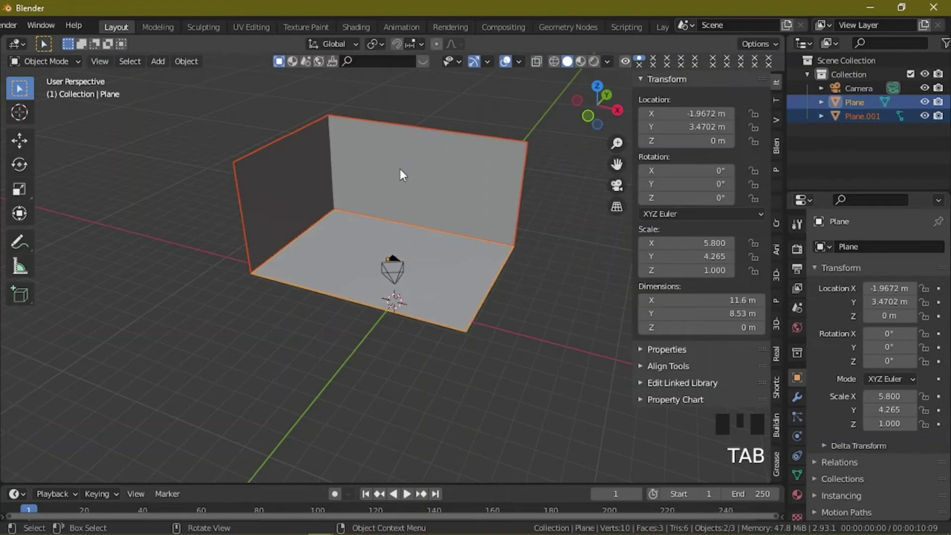
- Separate the negative-X side wall from the back wall, and apply the scale of both wall objects
left_click(427, 173)
key("Tab")
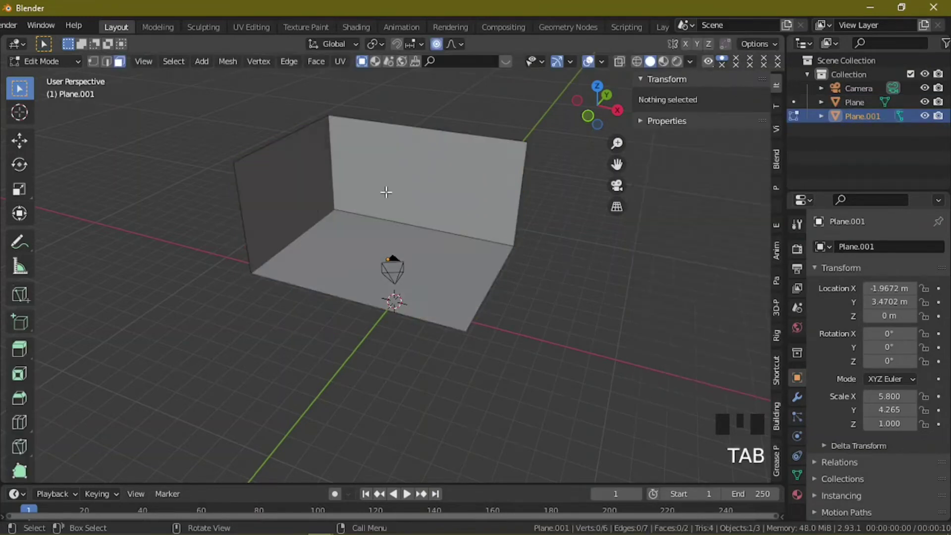
left_click(311, 211)
key("p")
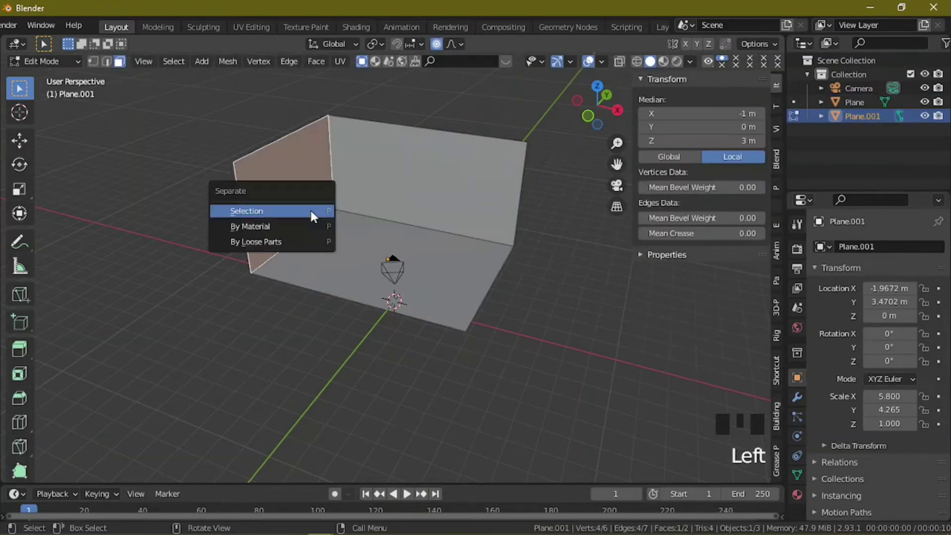
left_click(311, 210)
key("Tab")
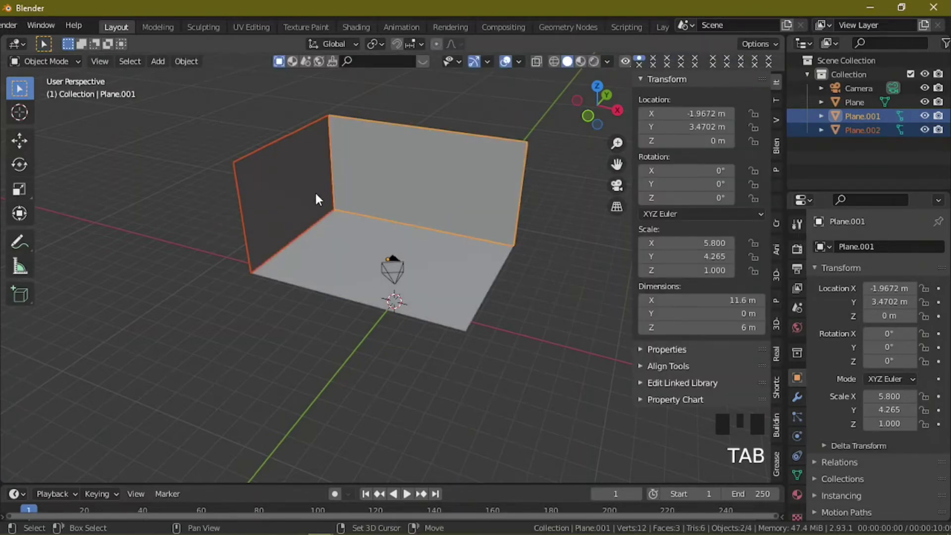
key("ctrl+a")
left_click(361, 302)
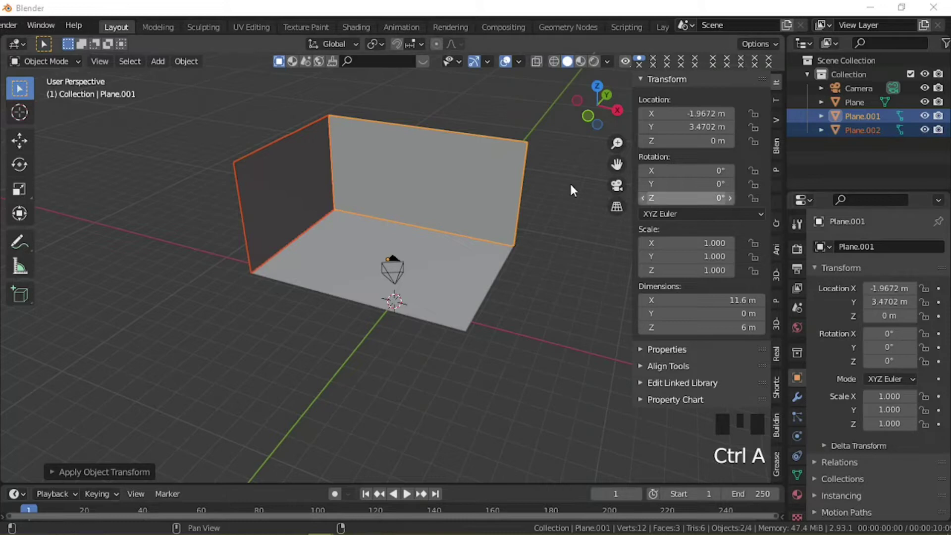
- Set the Z dimension of the side wall and the back wall to 6.11 m each
left_click(301, 166)
left_click(720, 330)
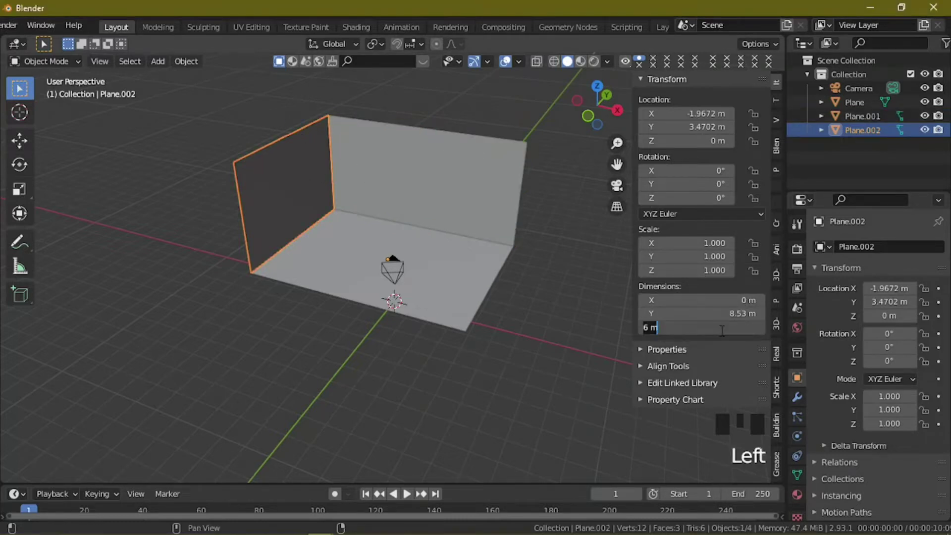
type("6.11")
key("Return")
left_click(389, 153)
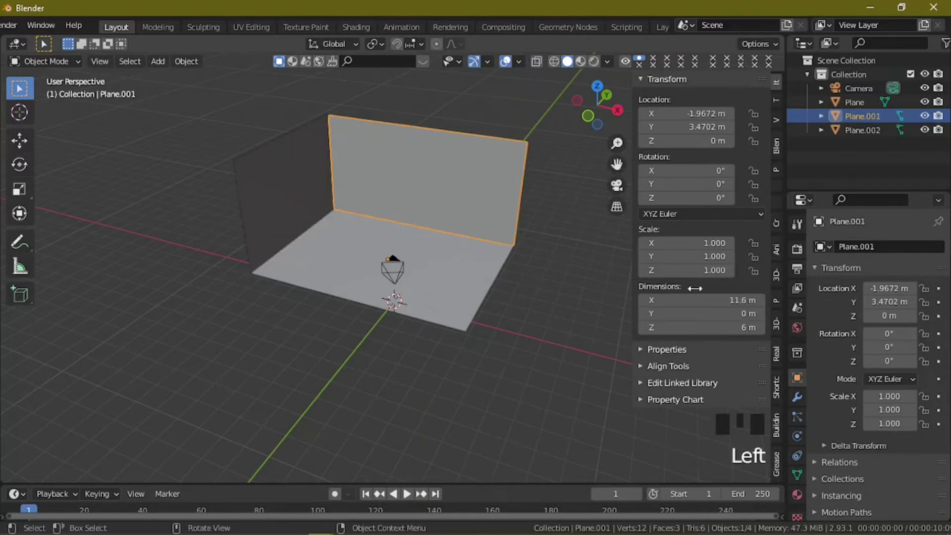
left_click(733, 324)
type("6.")
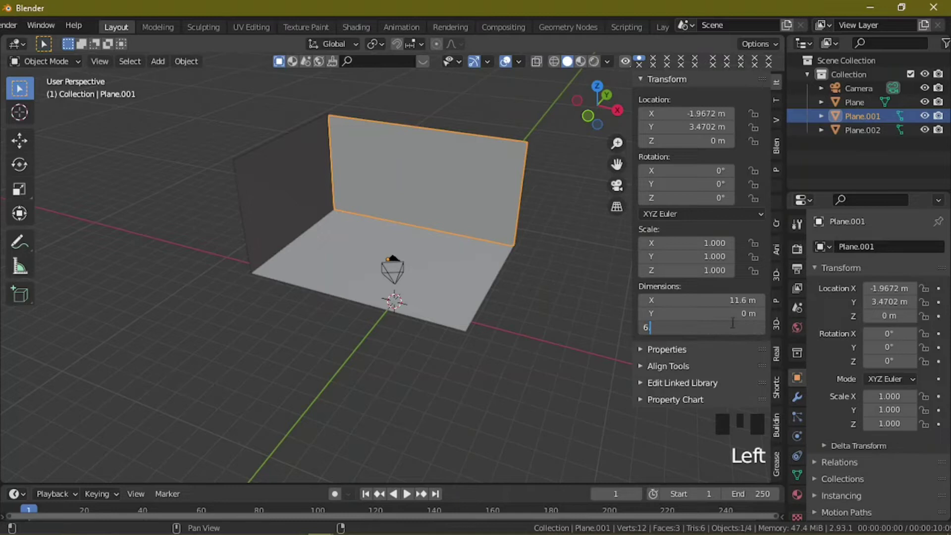
type("11")
key("Return")
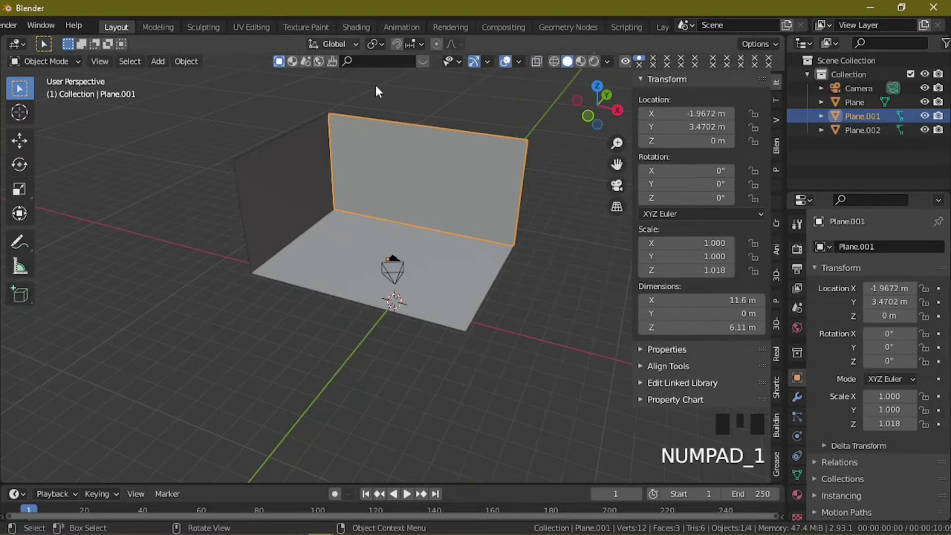
- Apply the scale of the back wall and the side wall
scroll(392, 168, "up", 3)
middle_click_drag(392, 168, 415, 250)
key("shift+a")
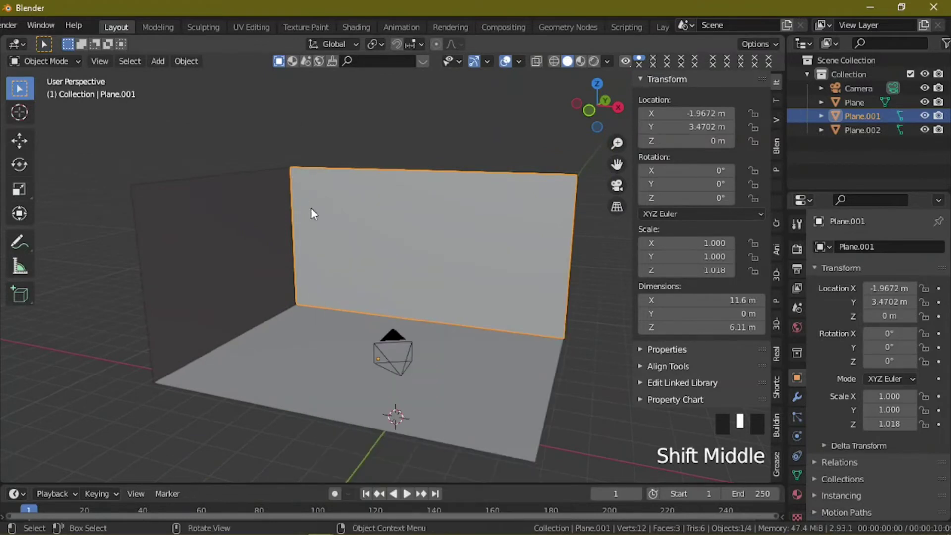
key("ctrl+a")
left_click(347, 343)
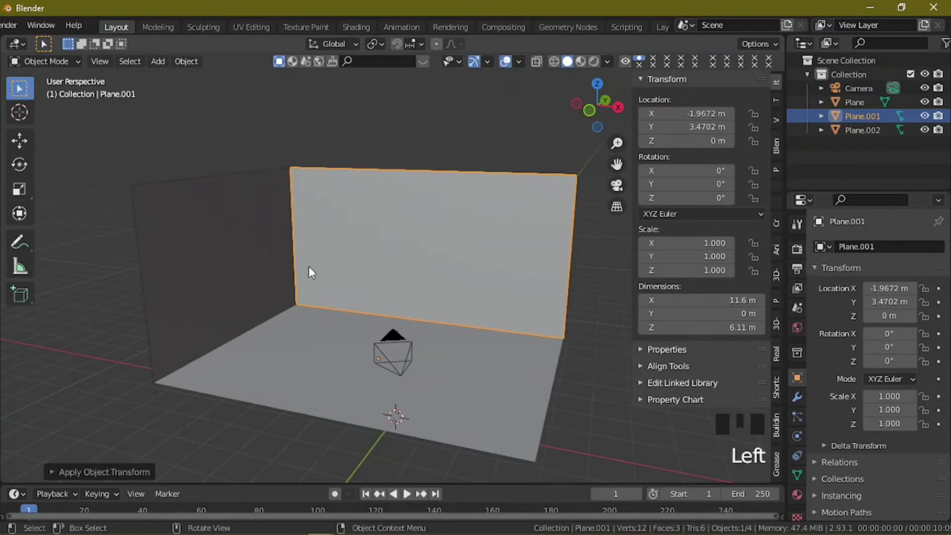
left_click(224, 269)
key("ctrl+a")
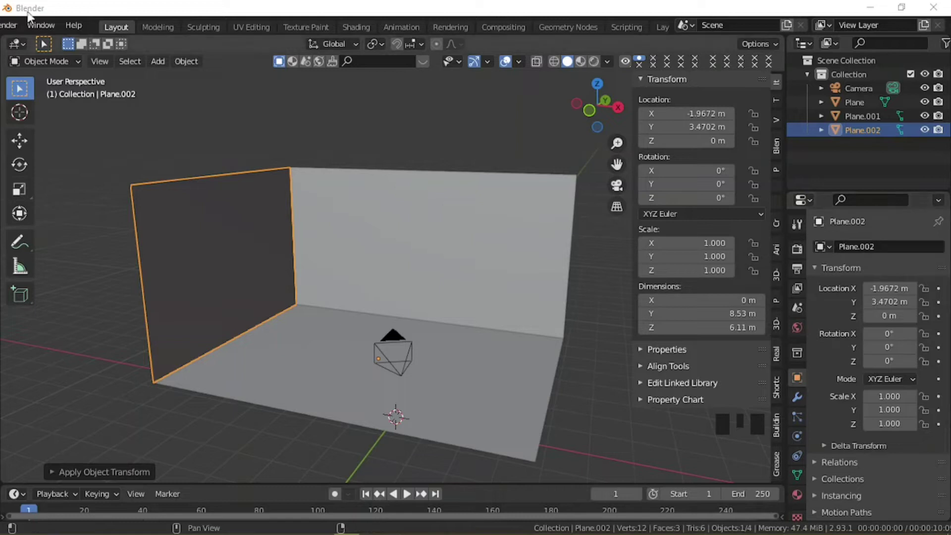
- Save the file as scene.blend in E:\youtube work\5
scroll(38, 28, "up", 3)
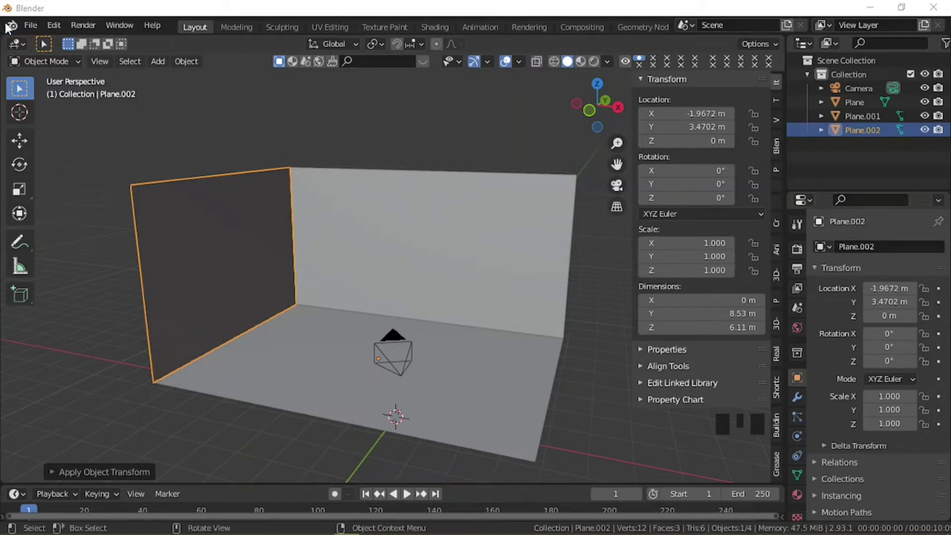
left_click(30, 25)
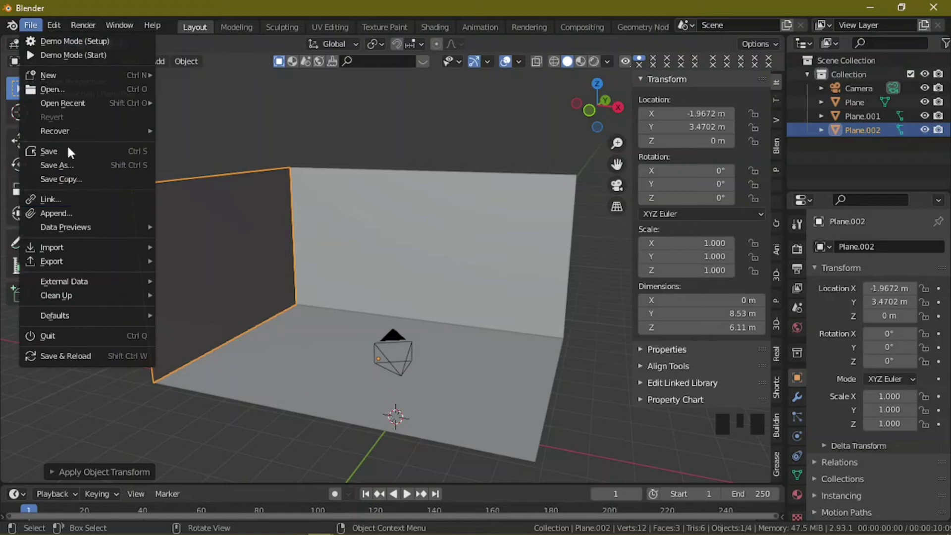
left_click(55, 164)
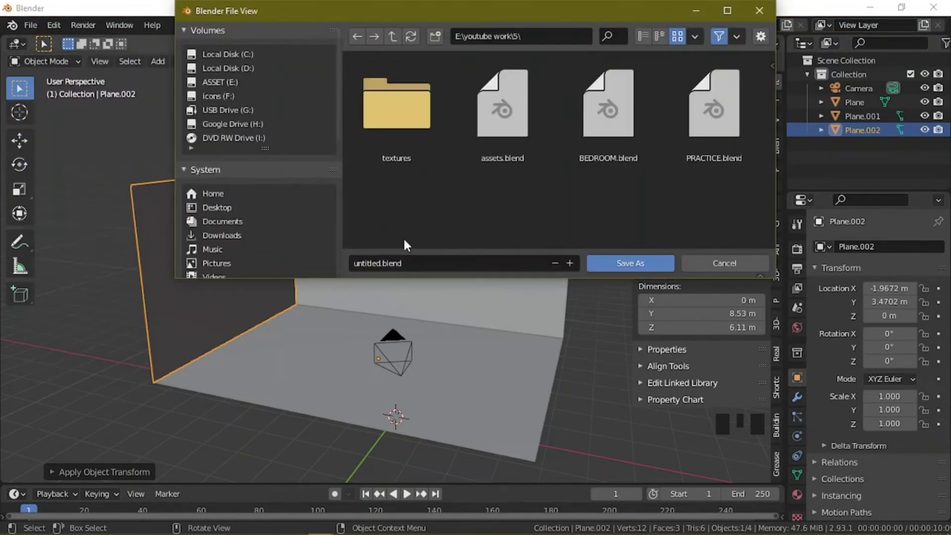
type("s")
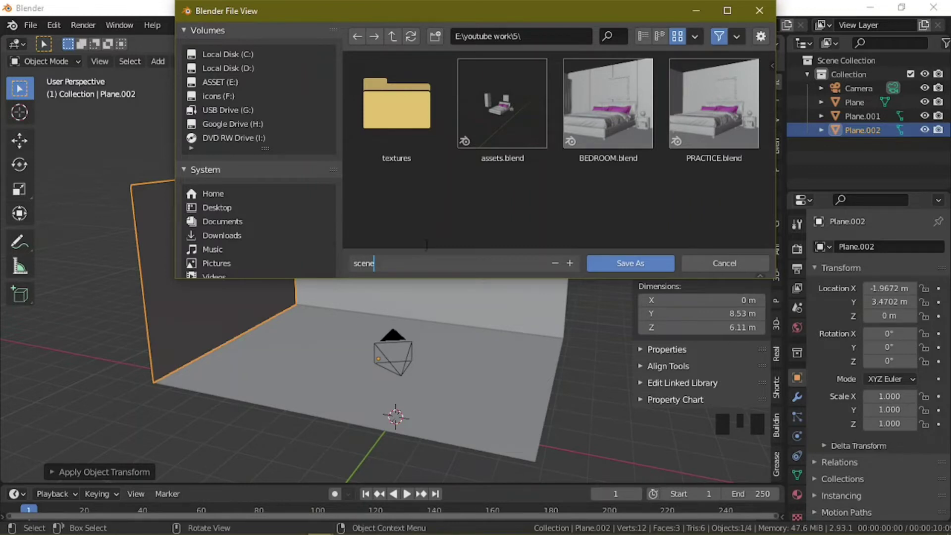
type("cene")
key("Return")
left_click(615, 267)
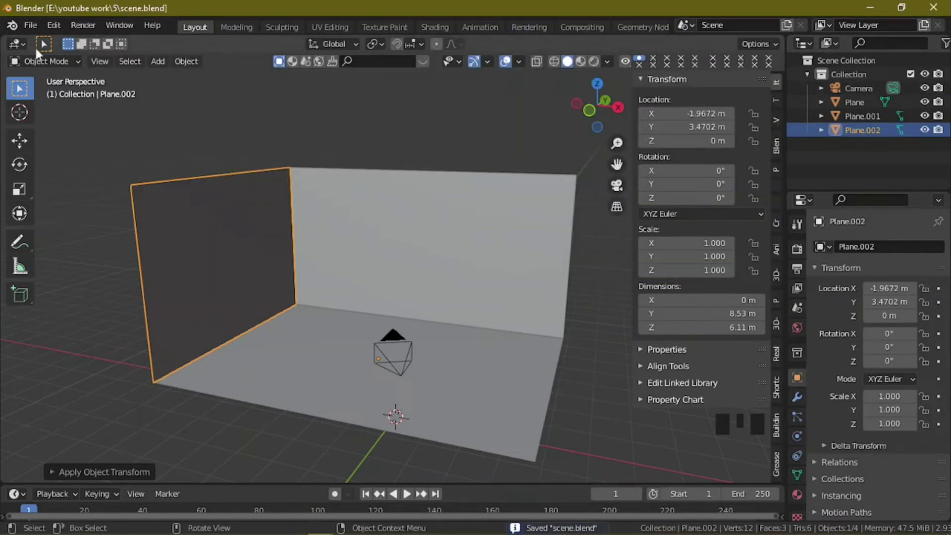
- Append the ASSET collection from assets.blend in E:\youtube work\5 to the scene
left_click(28, 25)
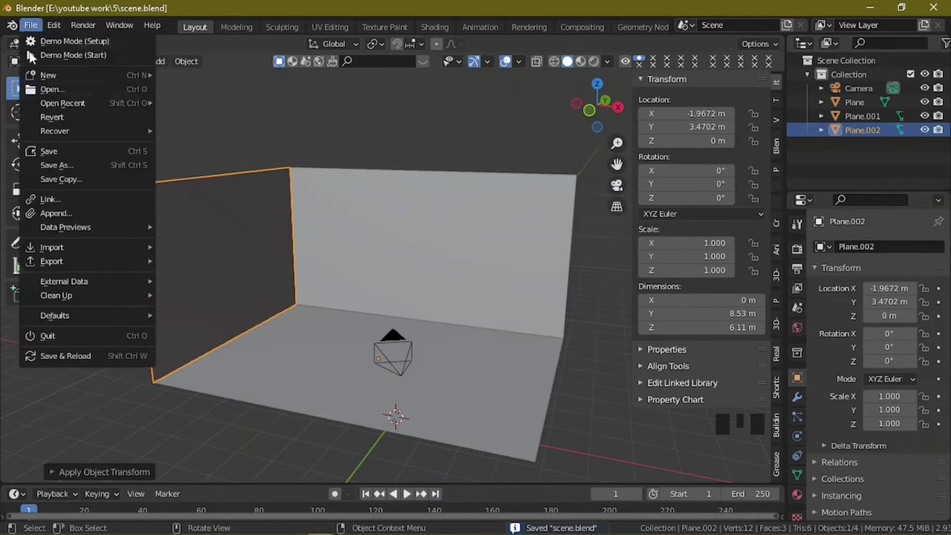
left_click(72, 213)
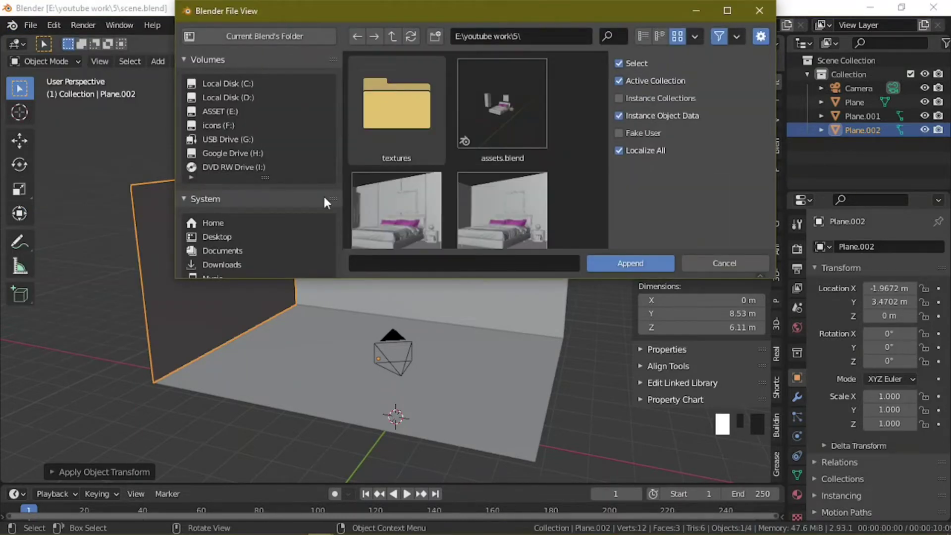
scroll(275, 233, "down", 1)
scroll(276, 235, "down", 2)
scroll(460, 207, "down", 4)
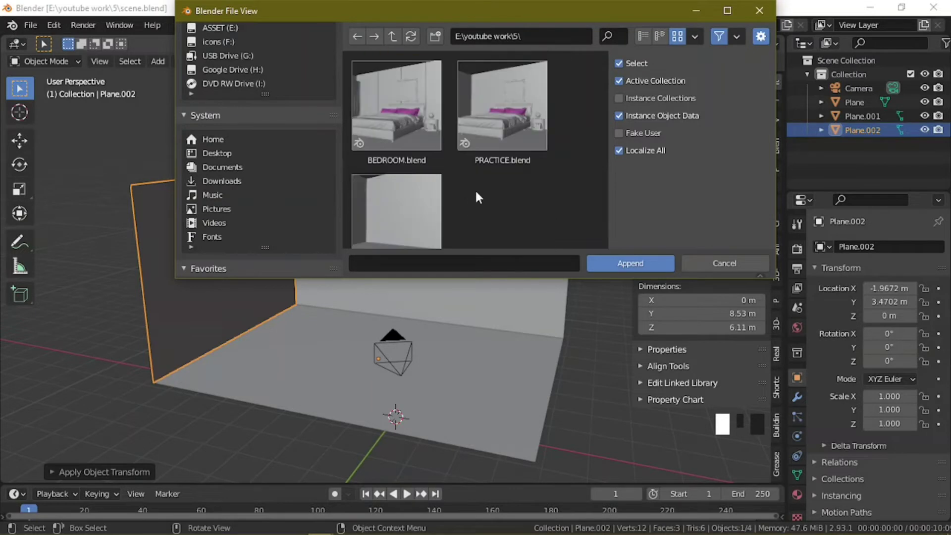
scroll(488, 188, "up", 2)
double_click(510, 99)
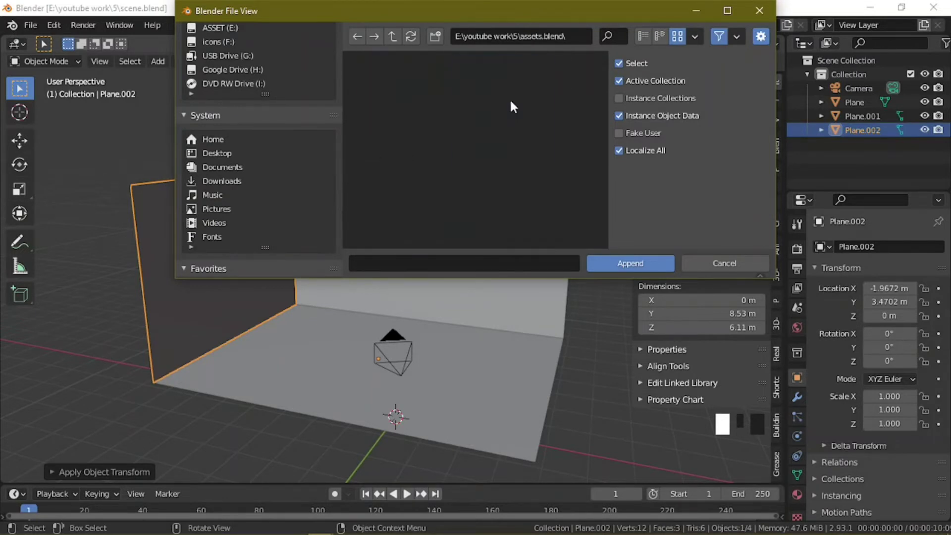
double_click(487, 112)
left_click(429, 106)
left_click(600, 264)
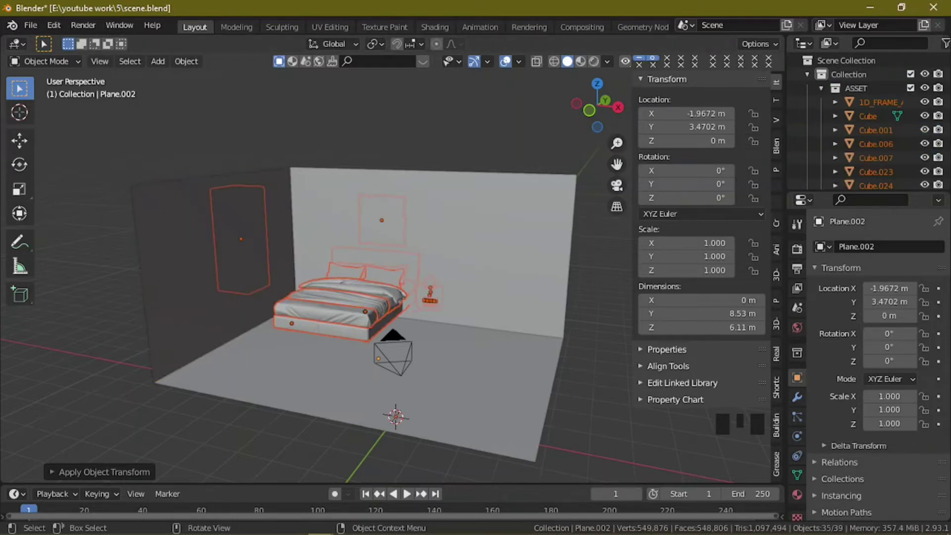
- In top view, move the floor and both walls together under the furniture to about X -6.28 m, Y 5.99 m, and check through the camera
middle_click_drag(450, 258, 447, 297)
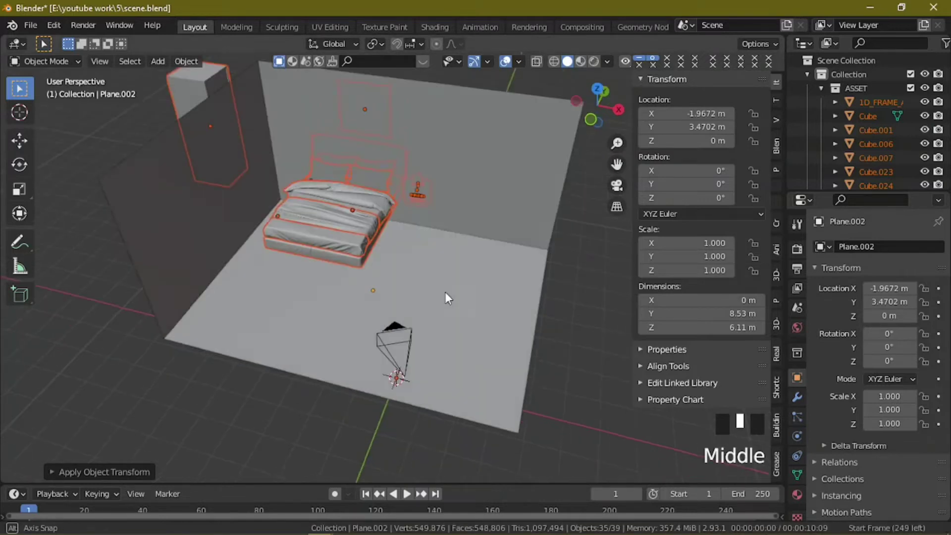
left_click(445, 293)
left_click(221, 164, "shift")
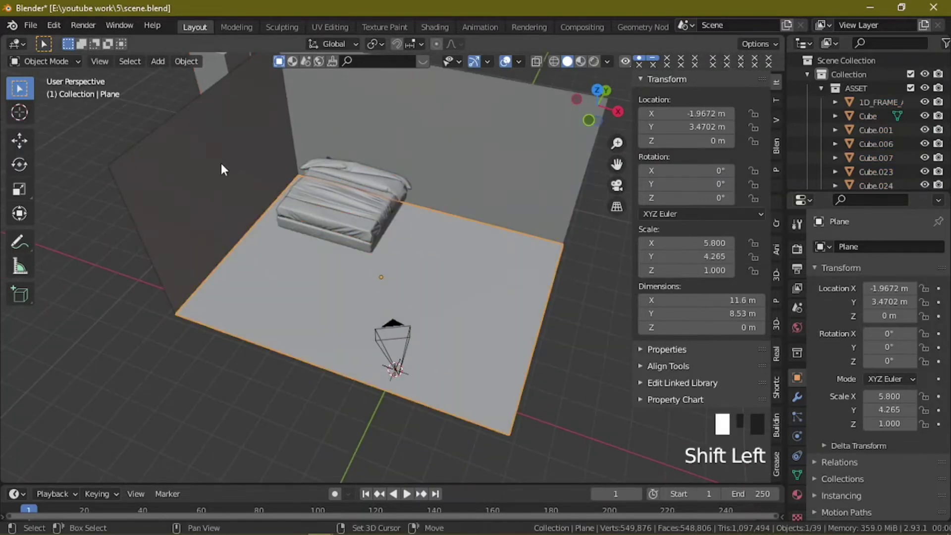
left_click(221, 165, "shift")
key("KP_7")
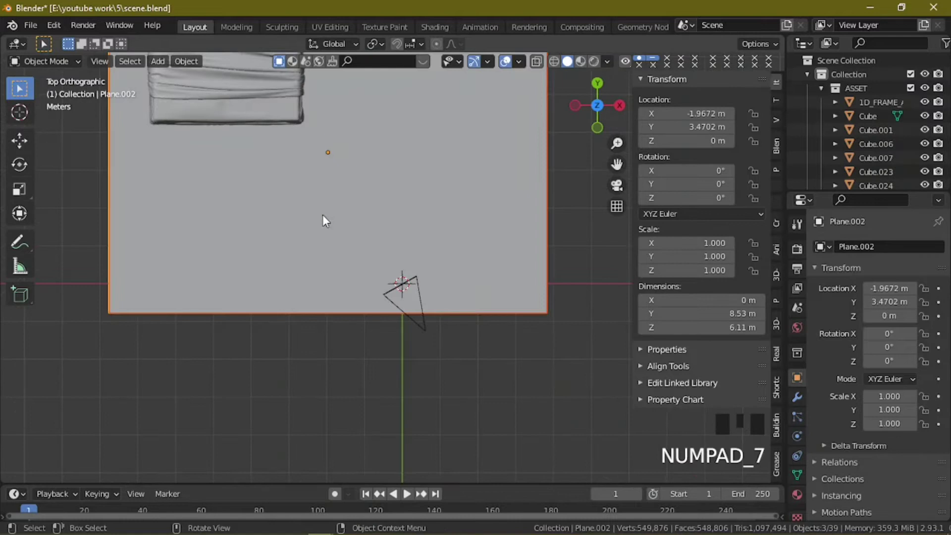
scroll(324, 221, "down", 5)
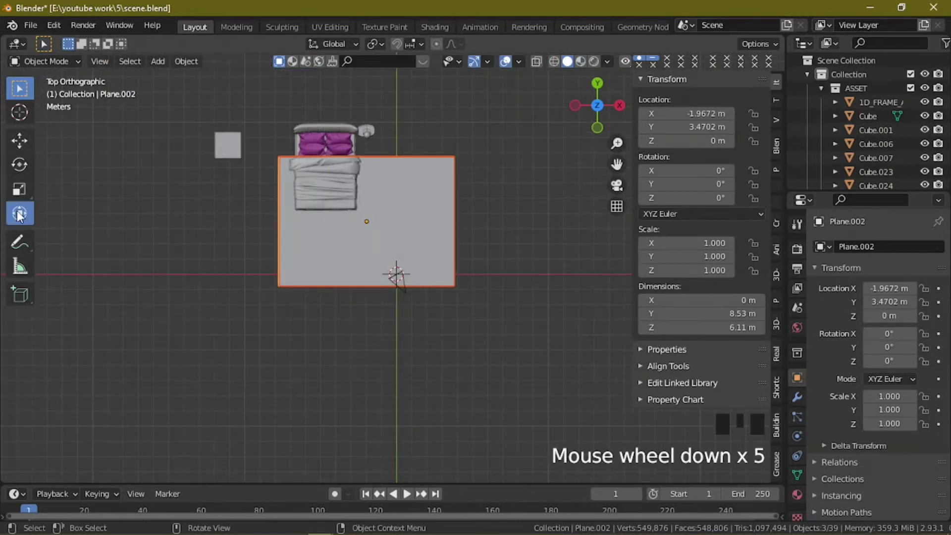
left_click(20, 215)
left_click_drag(368, 220, 295, 179)
key("KP_0")
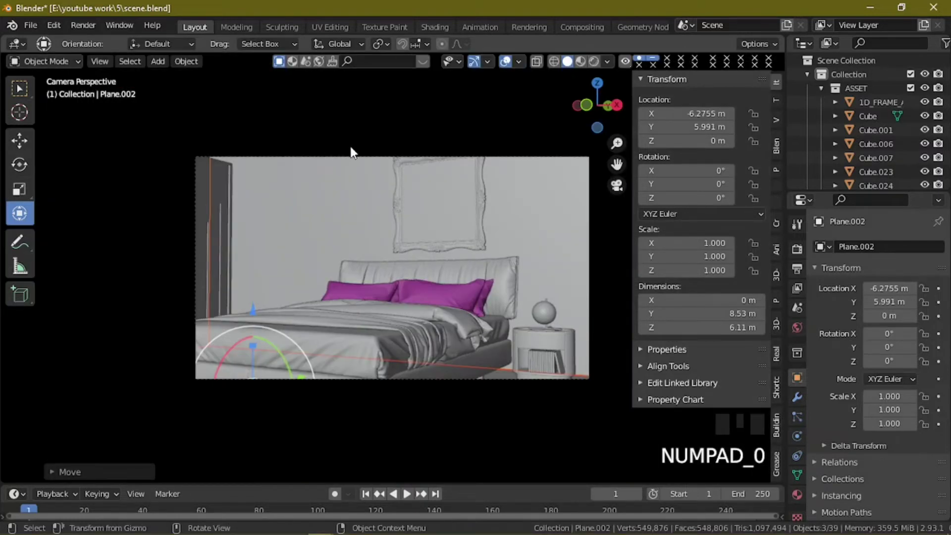
- In front view, move the floor and walls along X to about -5.93 m
middle_click_drag(262, 217, 315, 152)
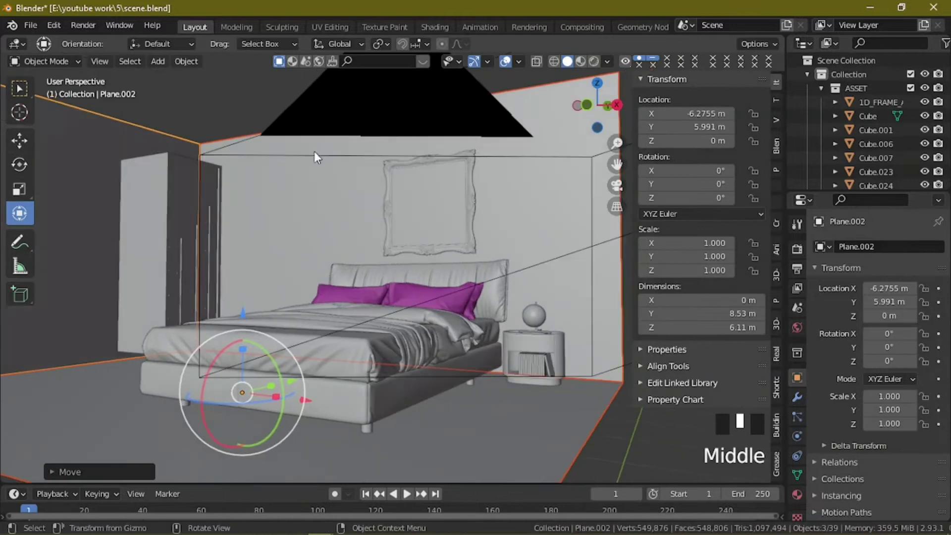
middle_click_drag(284, 192, 284, 210)
scroll(266, 188, "down", 4)
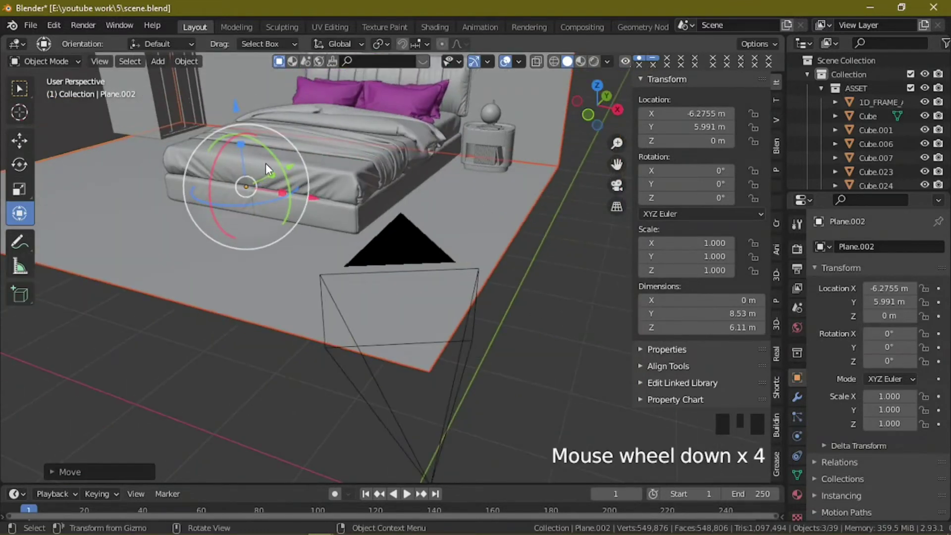
middle_click_drag(266, 164, 278, 153)
key("KP_1")
scroll(292, 171, "down", 2)
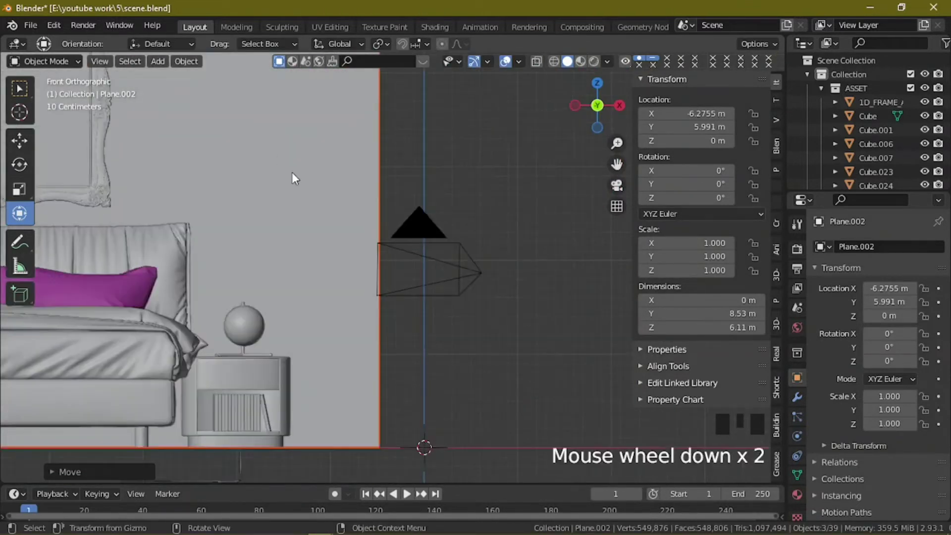
scroll(295, 178, "down", 5)
scroll(280, 336, "down", 2)
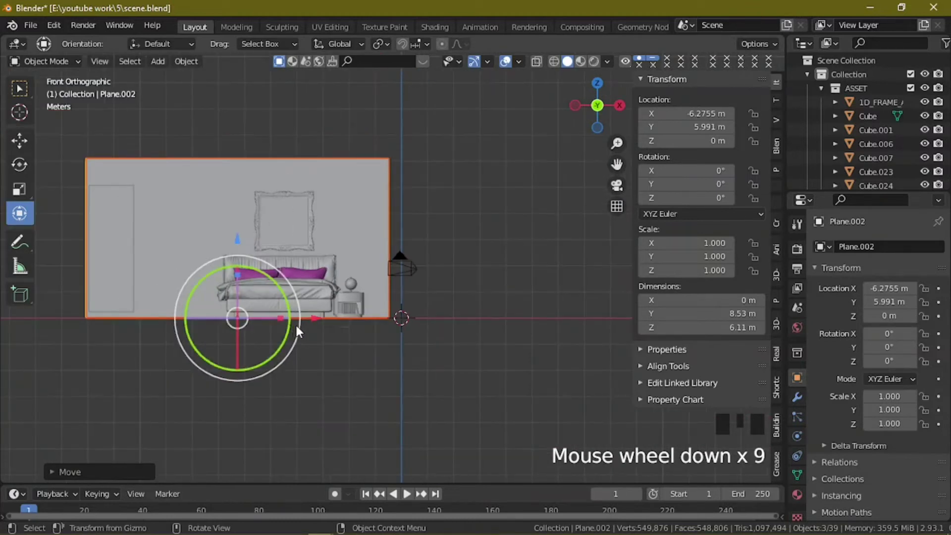
left_click_drag(314, 318, 357, 296)
- In top view, shift the floor and walls along Y to about 5.92 m and check through the camera
key("KP_7")
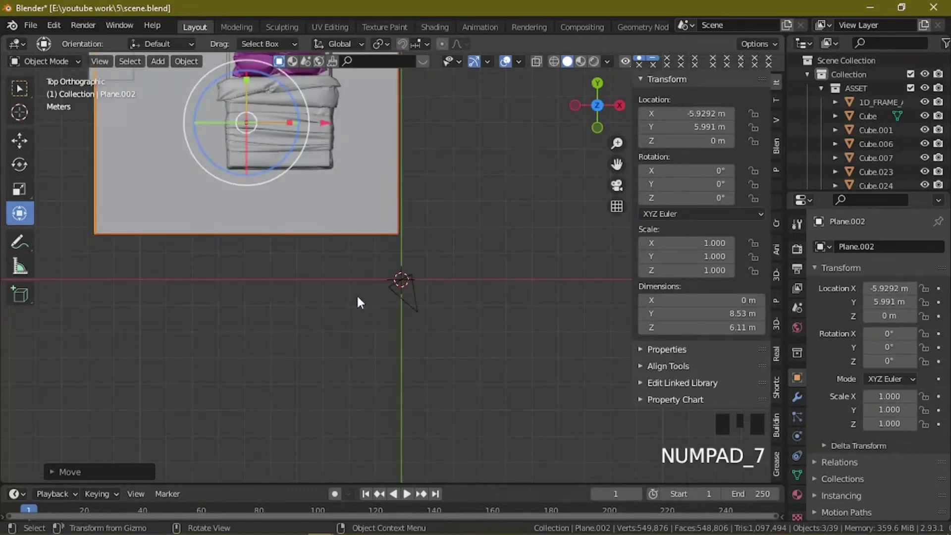
scroll(344, 289, "down", 5)
left_click_drag(333, 130, 337, 133)
key("KP_0")
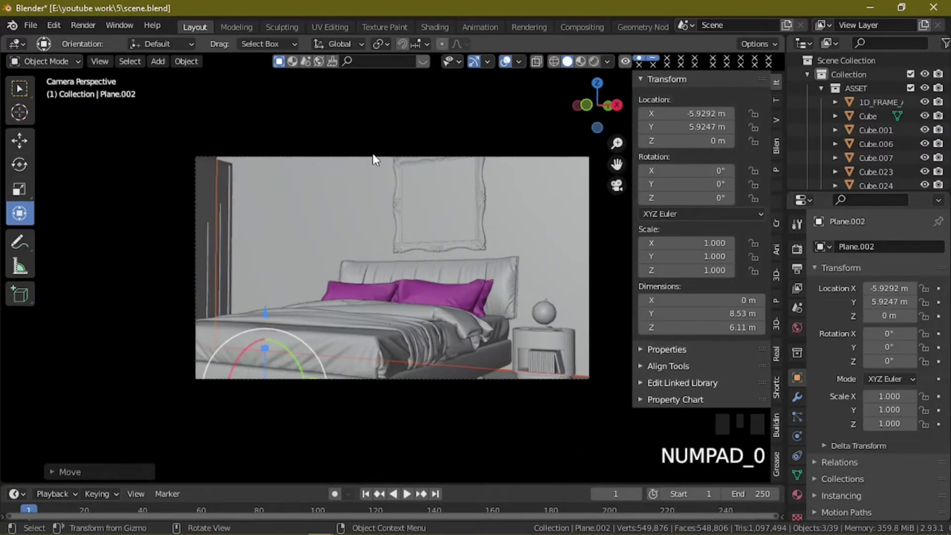
- Collapse the ASSET collection and move the camera back along its local Z to about X 0.89 m, Y -1.75 m, Z 1.85 m
left_click(473, 153)
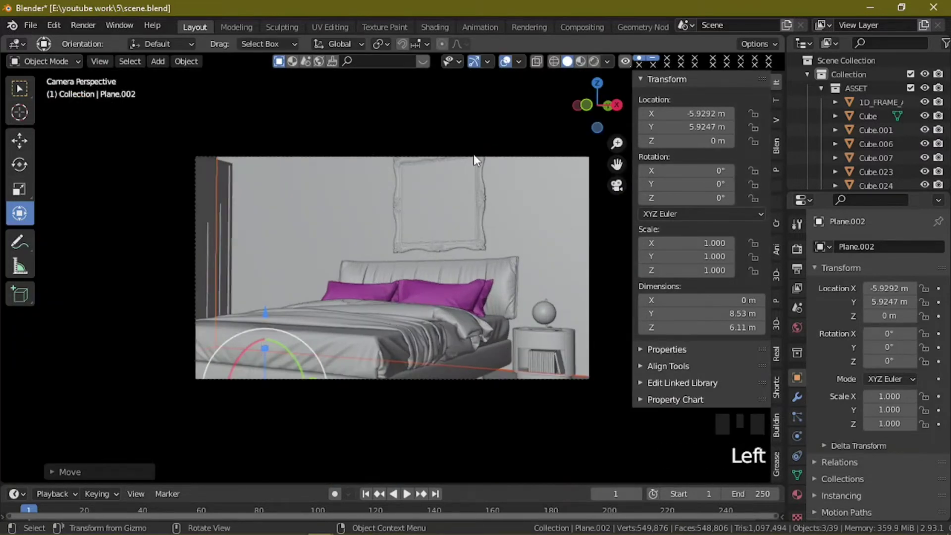
left_click(822, 88)
left_click(846, 99)
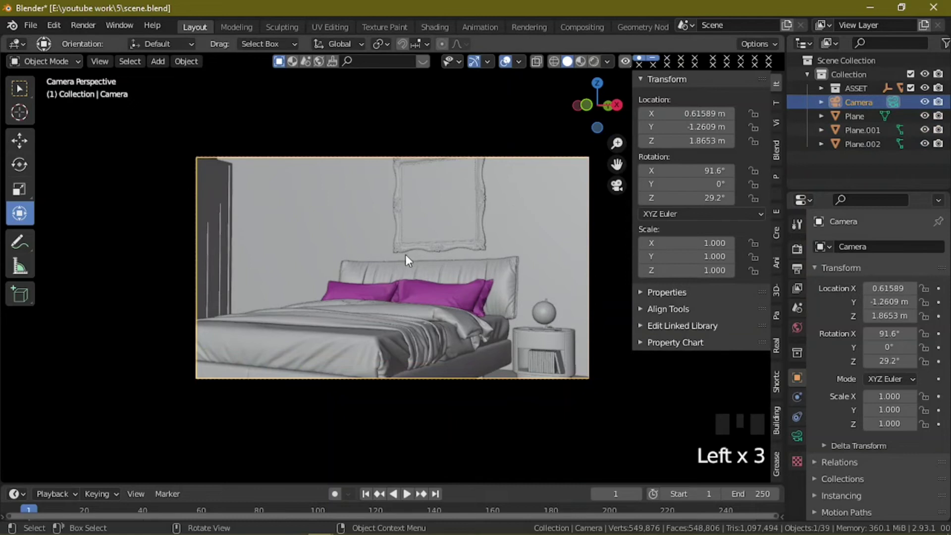
key("g")
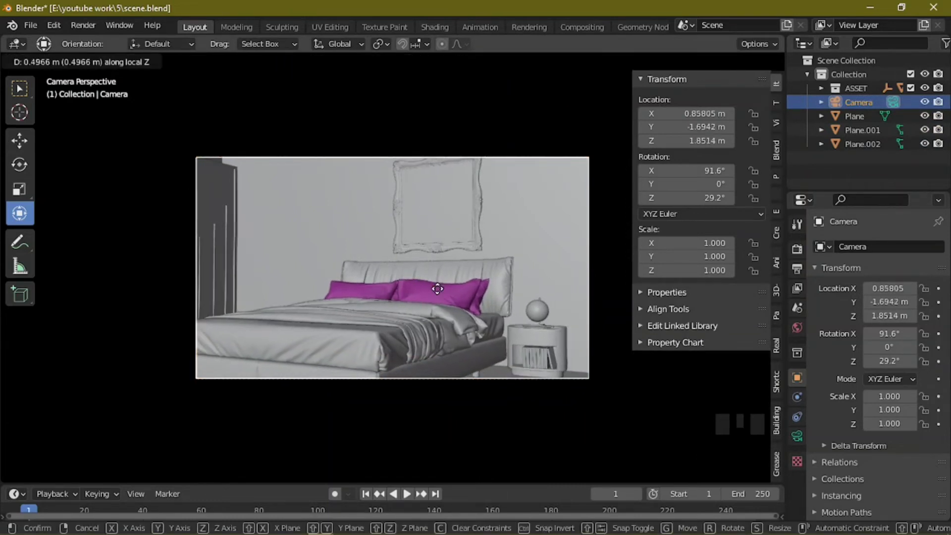
left_click(436, 287)
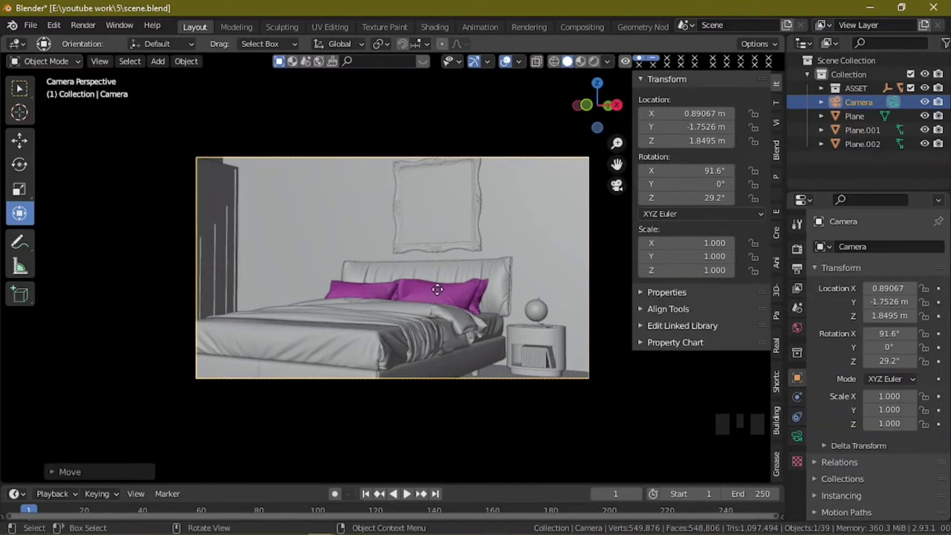
- Shift the camera toward negative global X, then about 0.23 m back along its local Z, to about X 0.57 m, Y -1.95 m, Z 1.84 m
key("g")
key("x")
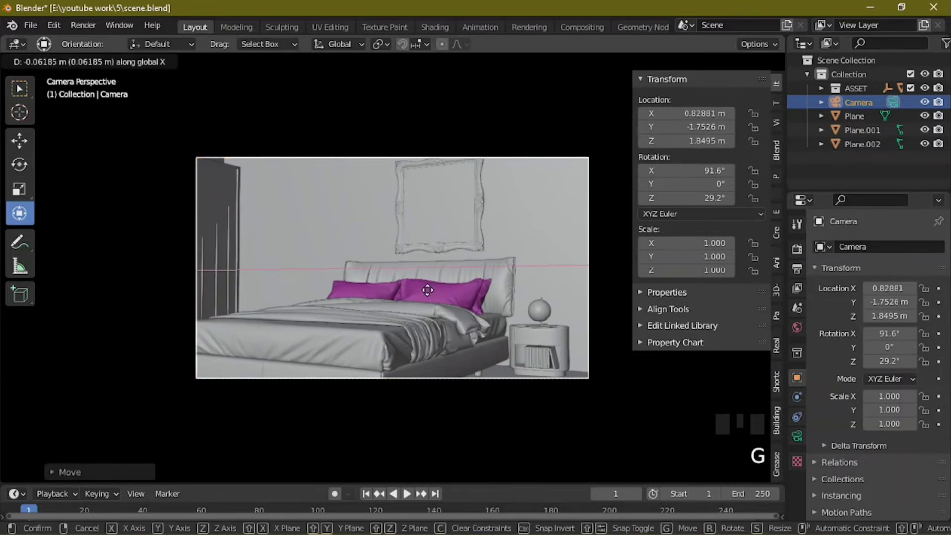
left_click(406, 307)
key("g")
key("z")
key("z")
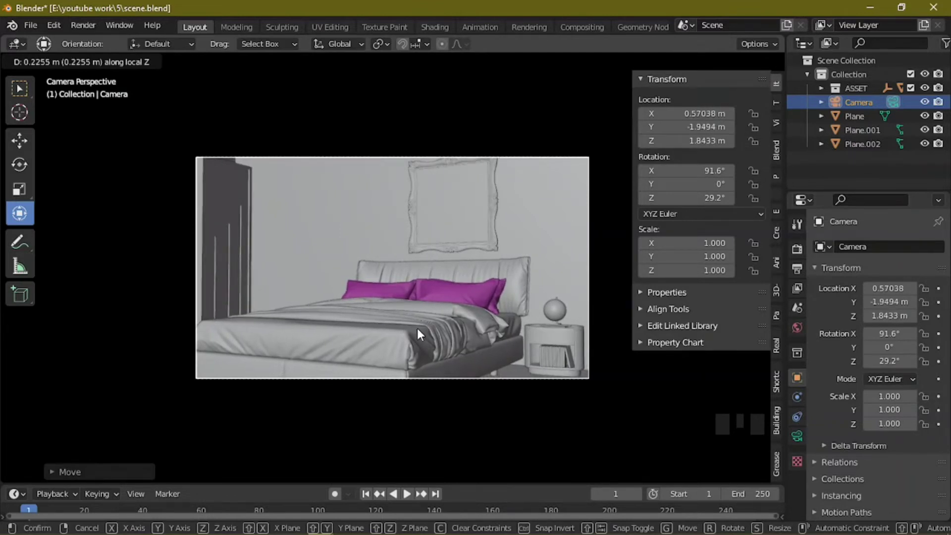
left_click(417, 328)
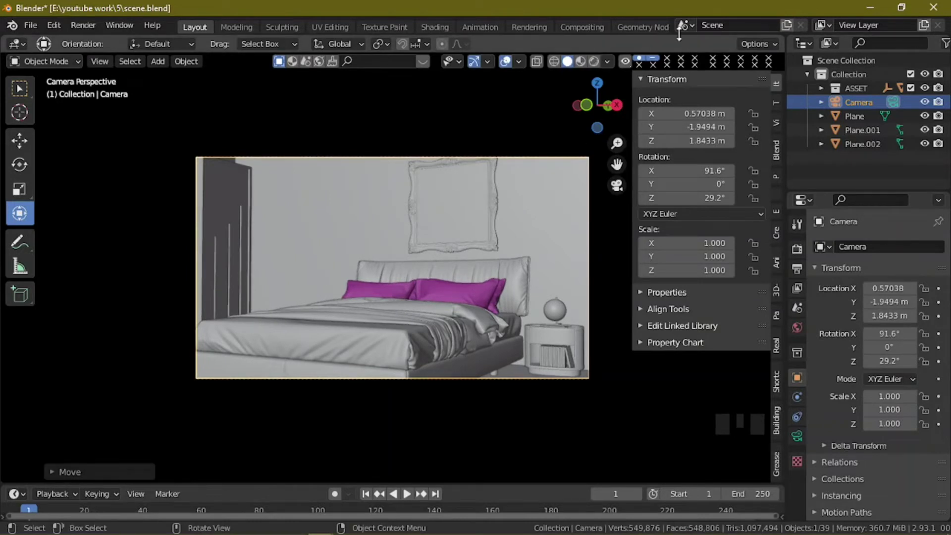
- Compare the camera framing with the reference render BEDROOM.png0001.png and return to the modelling layout
scroll(649, 31, "down", 3)
left_click(659, 26)
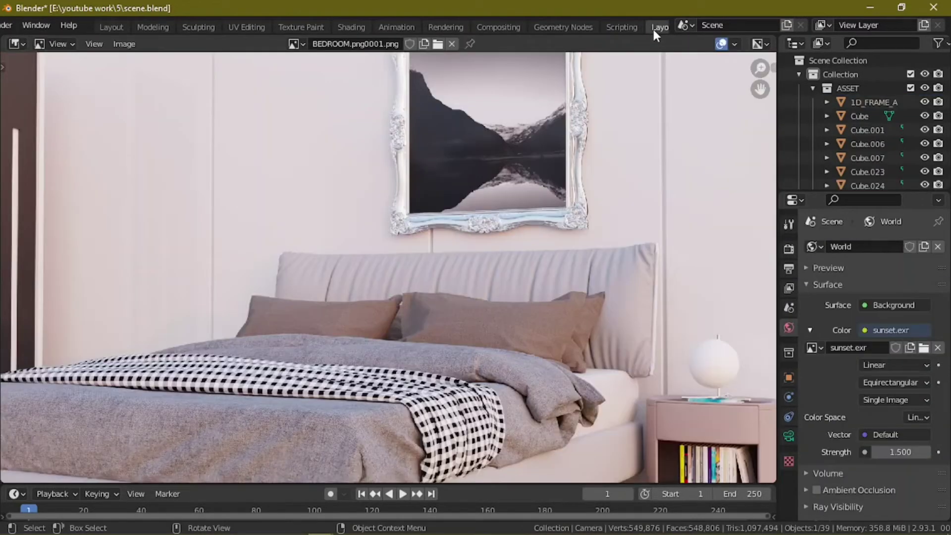
scroll(461, 228, "down", 4)
scroll(461, 226, "up", 4)
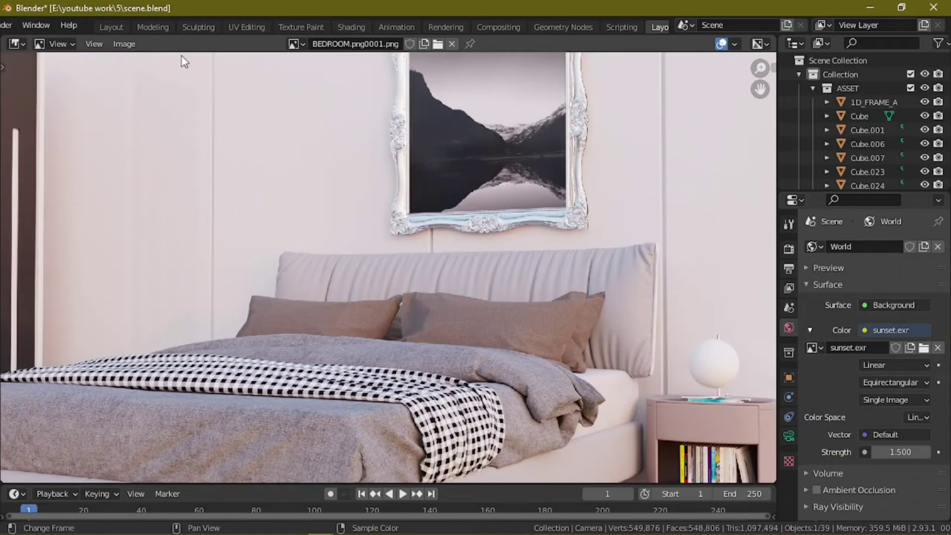
left_click(112, 27)
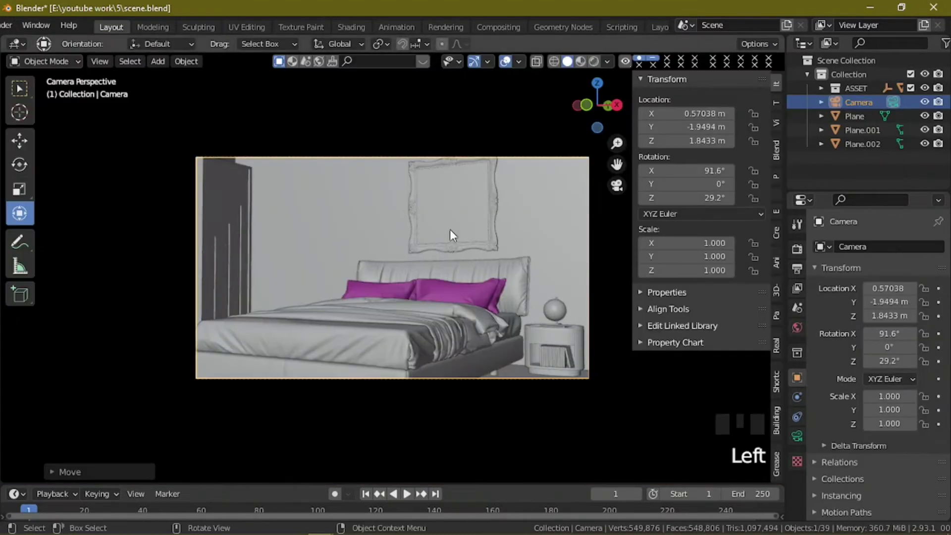
- Select the back wall behind the bed and open its mesh for editing
scroll(485, 238, "up", 1)
left_click(445, 214)
middle_click_drag(445, 214, 471, 225)
scroll(471, 225, "down", 4)
middle_click_drag(376, 214, 391, 214)
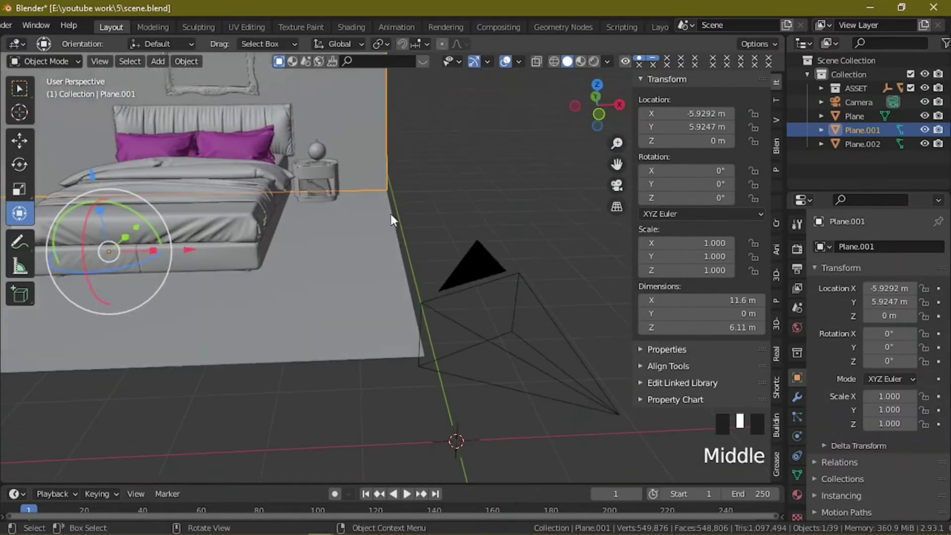
middle_click_drag(338, 201, 235, 239, "shift")
scroll(290, 306, "down", 3)
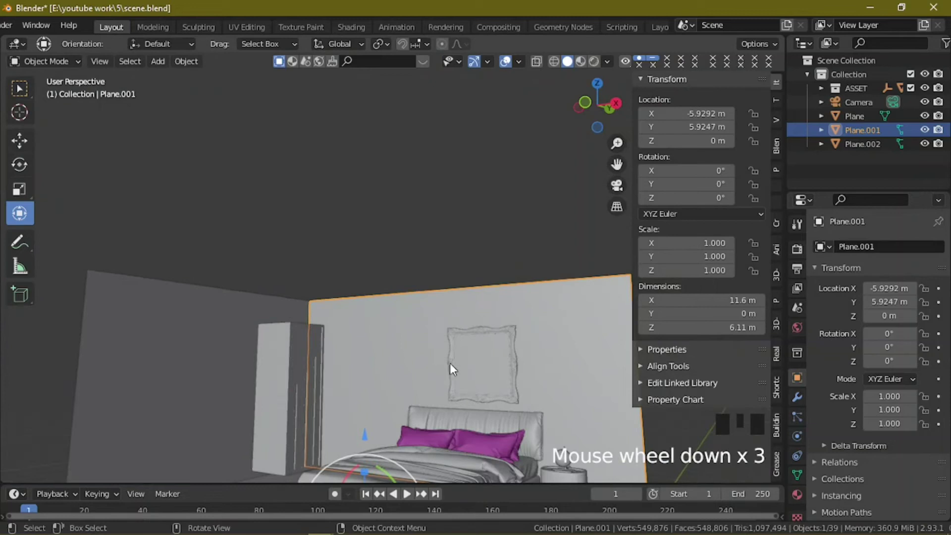
middle_click_drag(450, 364, 420, 357)
key("Tab")
- Try two evenly spaced vertical loop cuts on the back wall, check the panel seams in the reference render, and undo the cuts
key("ctrl+r")
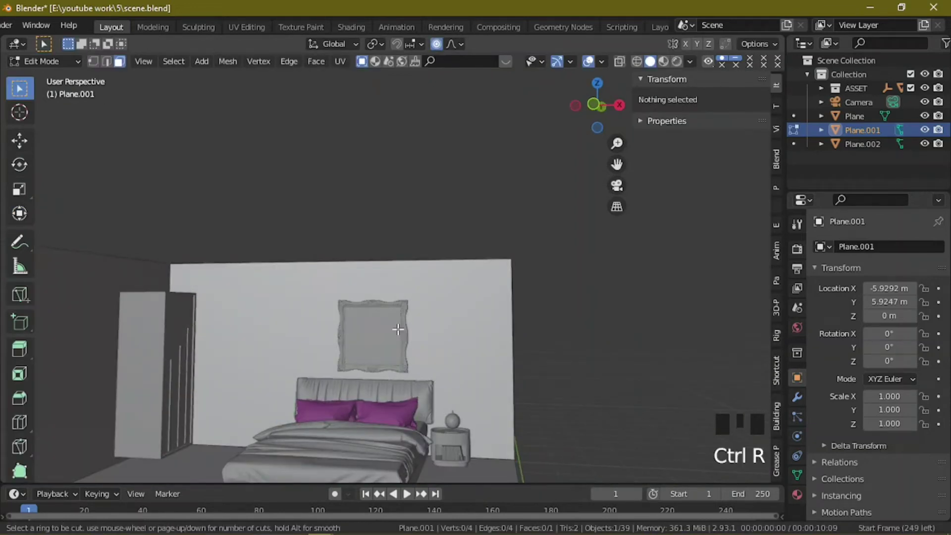
scroll(355, 281, "up", 1)
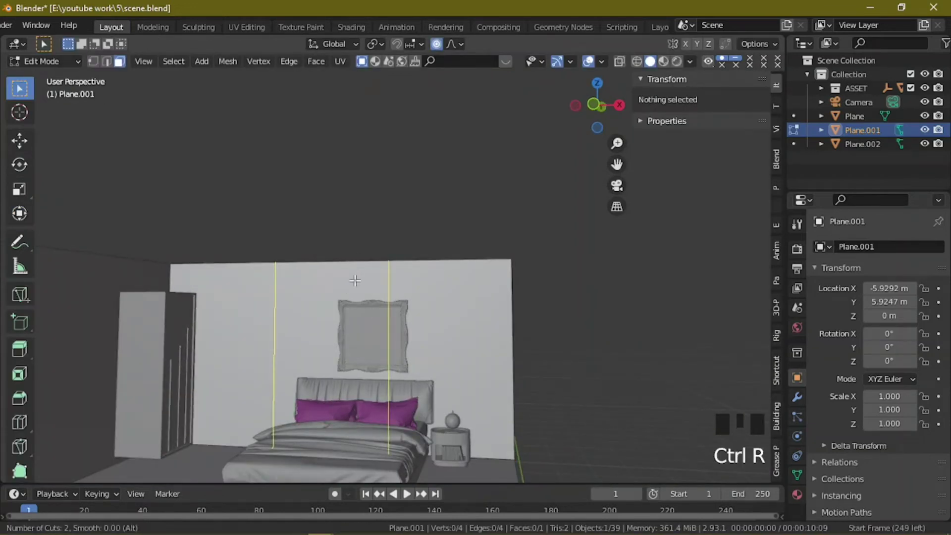
left_click(355, 281)
right_click(356, 277)
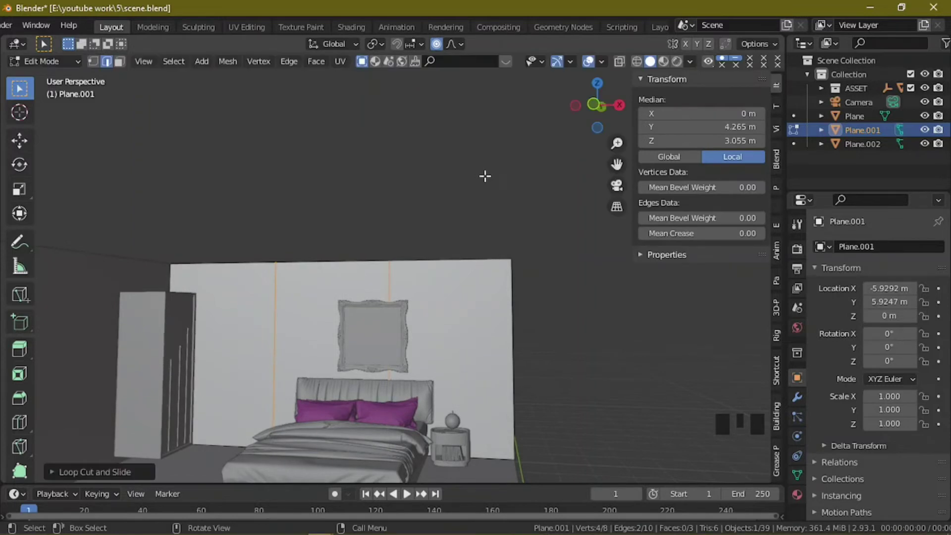
left_click(655, 27)
scroll(595, 144, "down", 2)
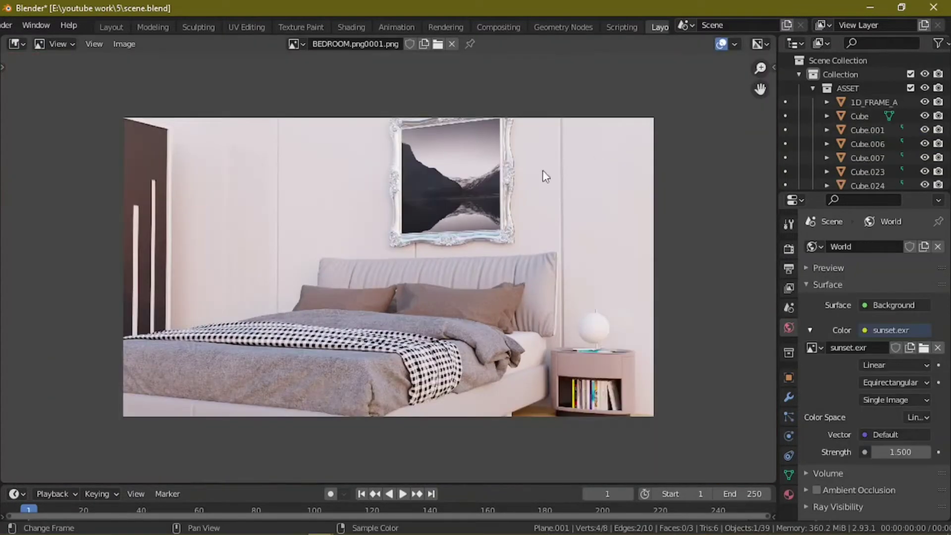
left_click(117, 29)
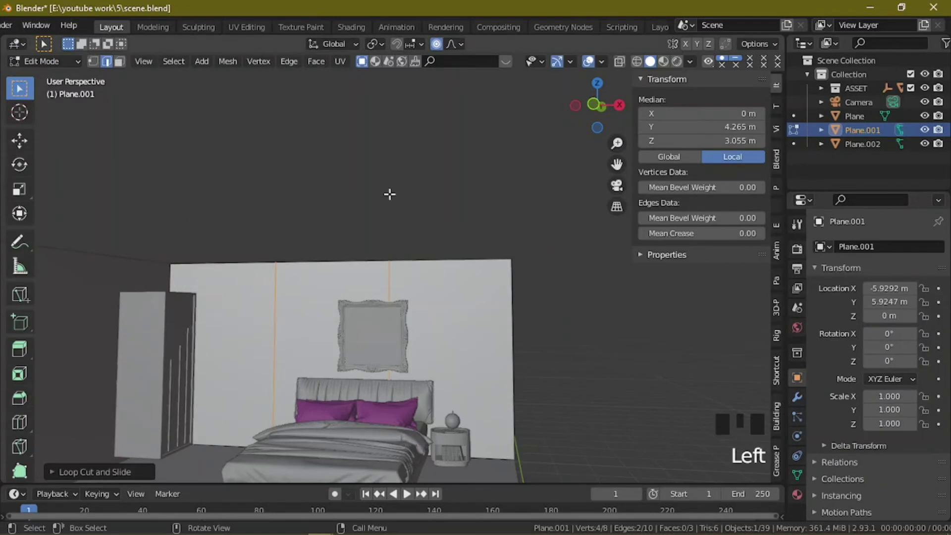
key("ctrl+z")
- Divide the back wall into equal panels with three centred vertical loop cuts
key("ctrl+r")
scroll(378, 274, "up", 2)
left_click(378, 272)
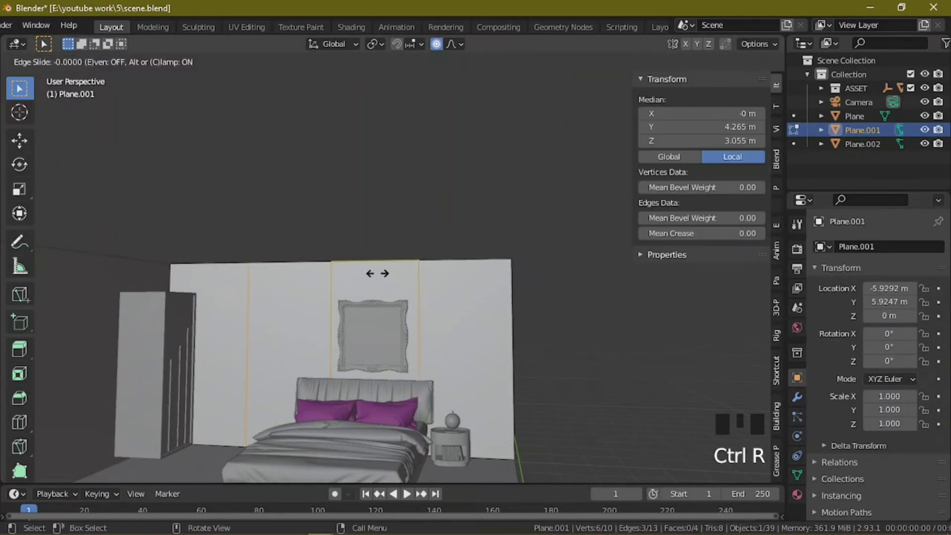
right_click(376, 273)
- Add one centred vertical loop cut to each of the three wall panels on the positive X side of the first cut
key("ctrl+r")
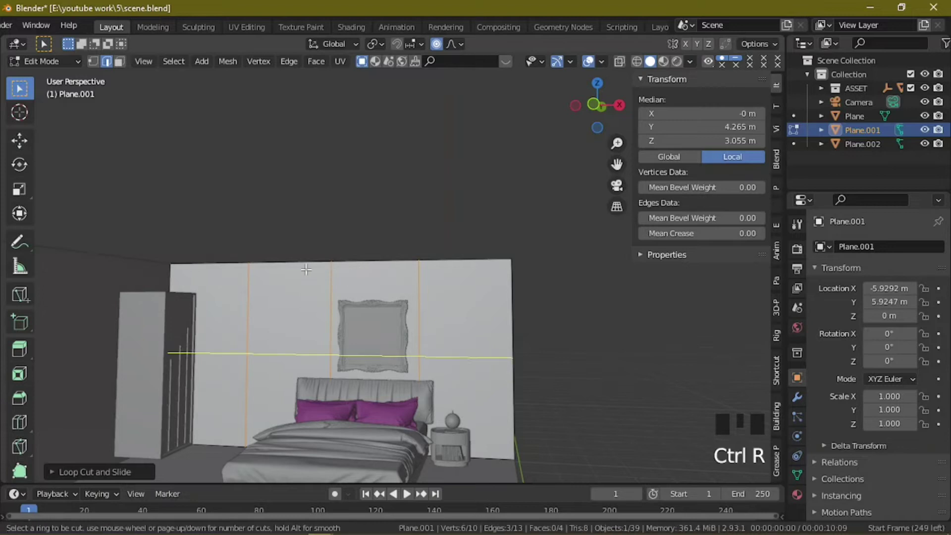
left_click(306, 262)
right_click(305, 261)
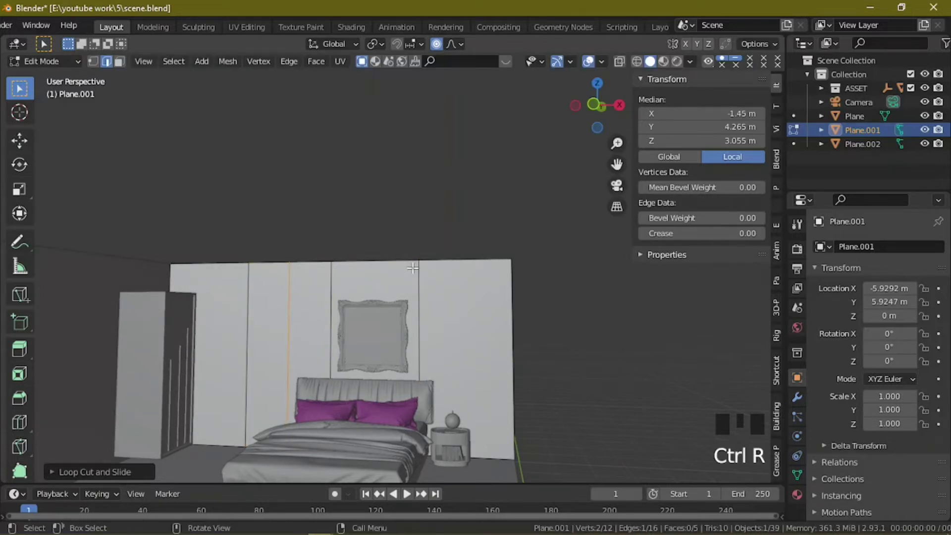
key("ctrl+r")
left_click(369, 262)
right_click(369, 263)
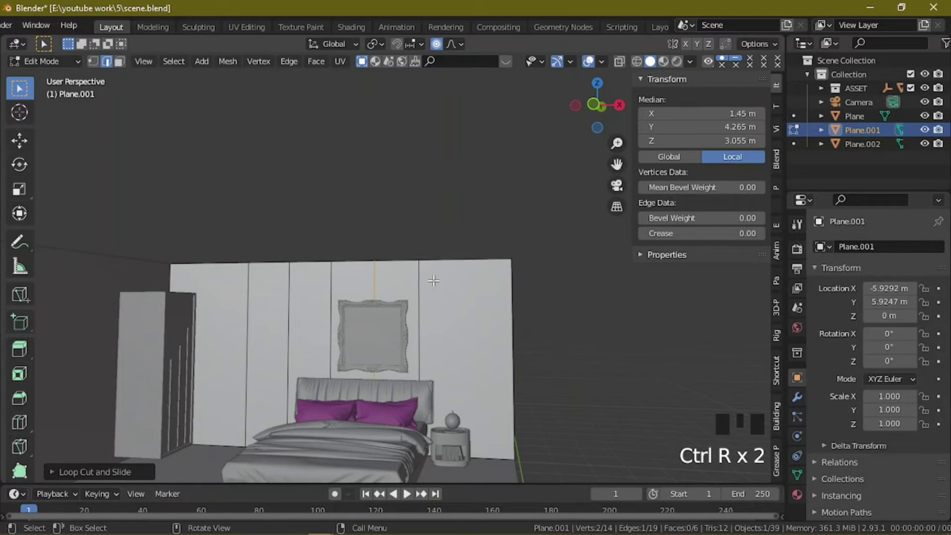
key("ctrl+r")
left_click(446, 265)
right_click(446, 265)
- Move the three added loops along negative X, close to the panel seams, to a median X of about 0.30 m, and isolate the wall
left_click(374, 276, "shift")
left_click(298, 292, "shift")
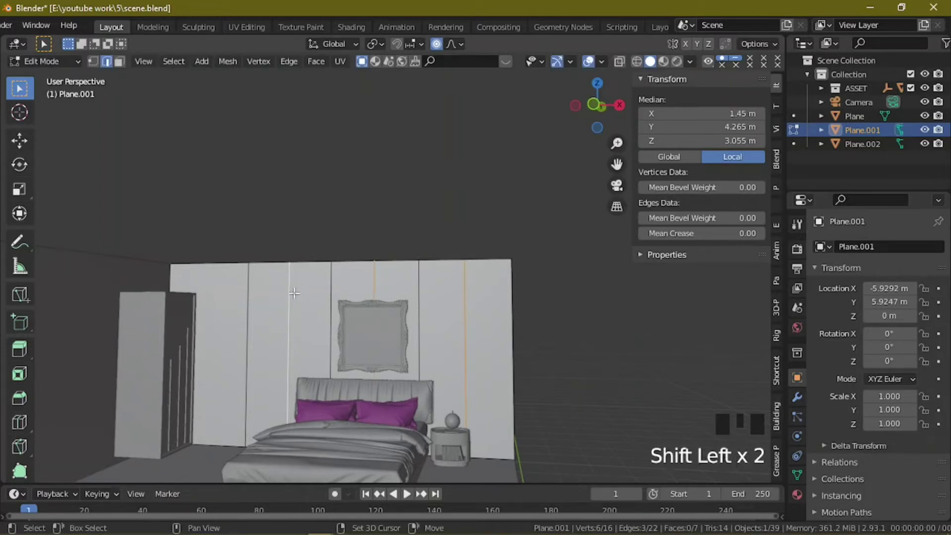
left_click(18, 141)
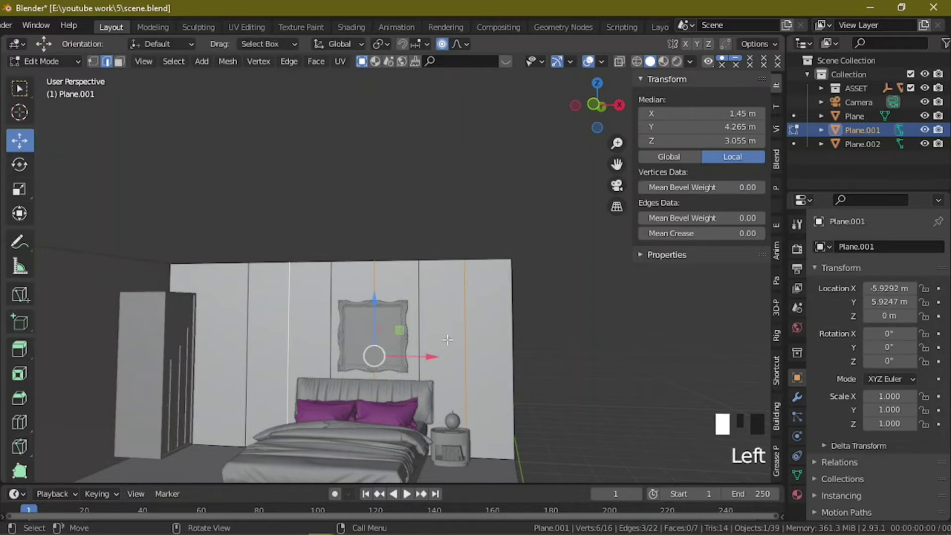
left_click_drag(444, 354, 405, 354)
key("KP_Divide")
scroll(497, 310, "up", 4)
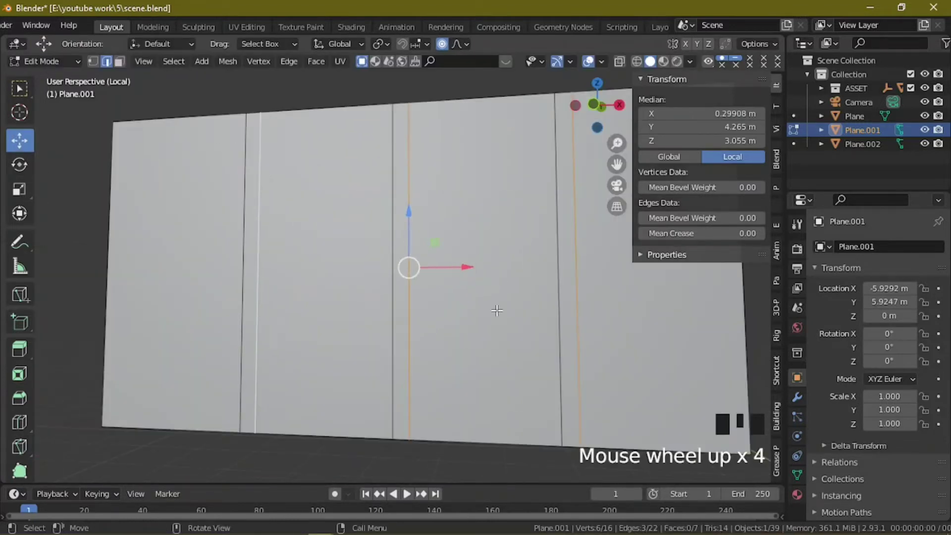
left_click_drag(464, 267, 453, 269)
left_click(548, 321)
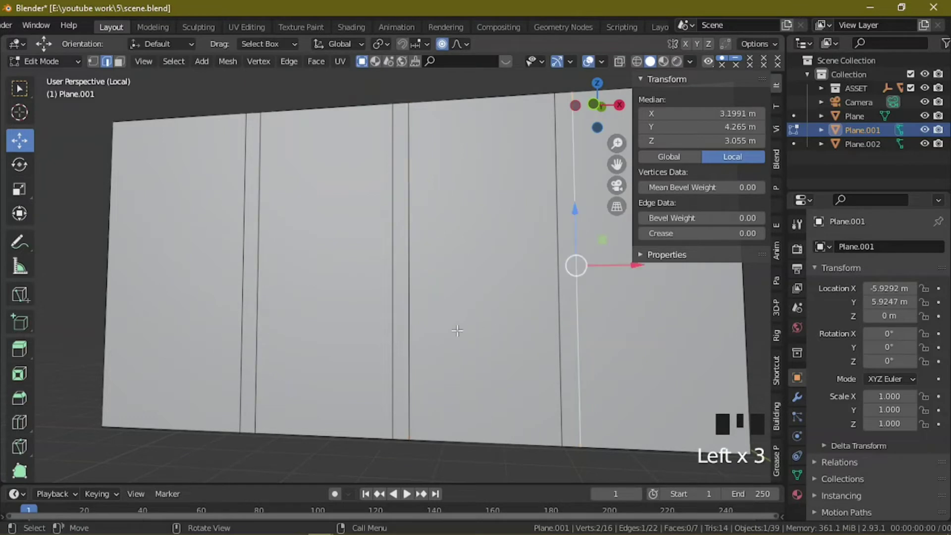
left_click(410, 347, "shift")
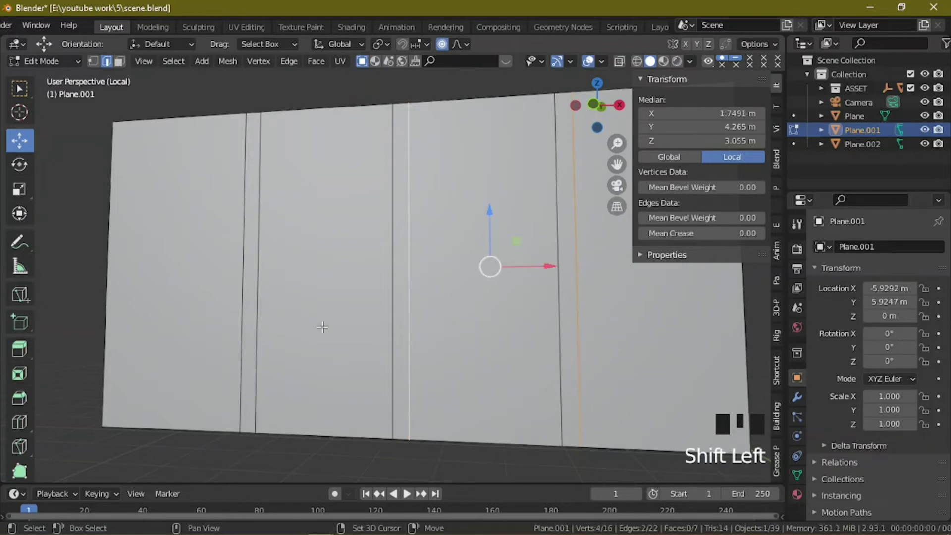
left_click(266, 309, "shift")
left_click_drag(442, 269, 444, 275)
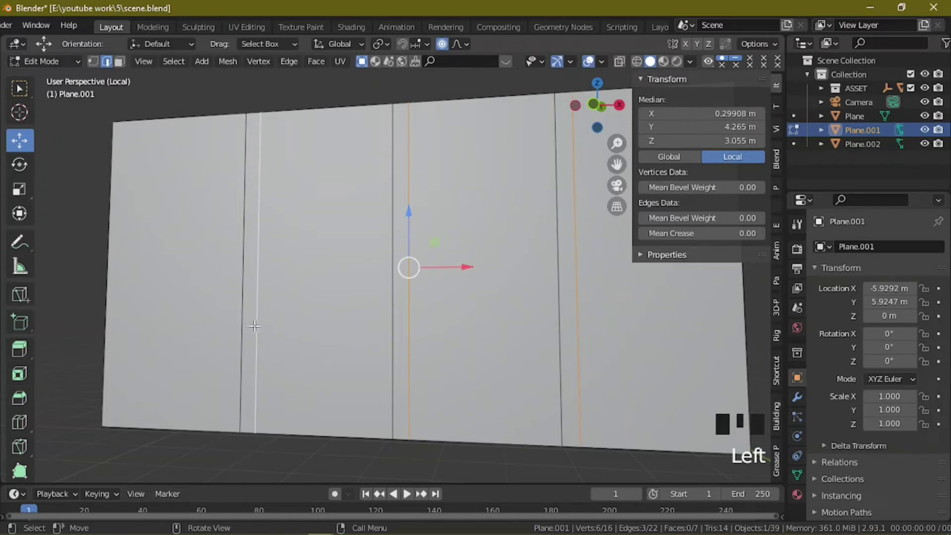
left_click(291, 316)
left_click_drag(301, 268, 290, 272)
right_click(291, 272)
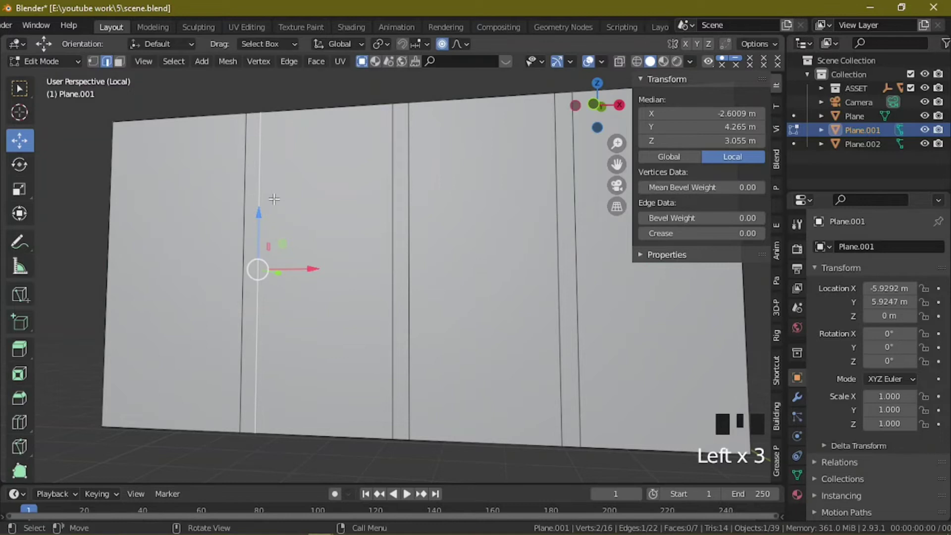
- Turn off proportional editing and move the three loops along X to a median of about 0.056 m, judging the strip width through the camera
left_click(442, 46)
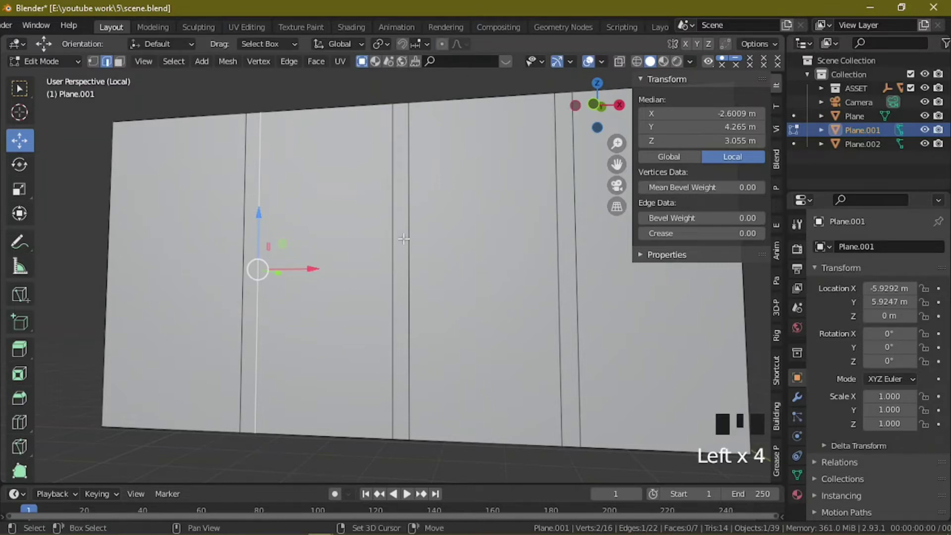
left_click(423, 246, "shift")
left_click(573, 271, "shift")
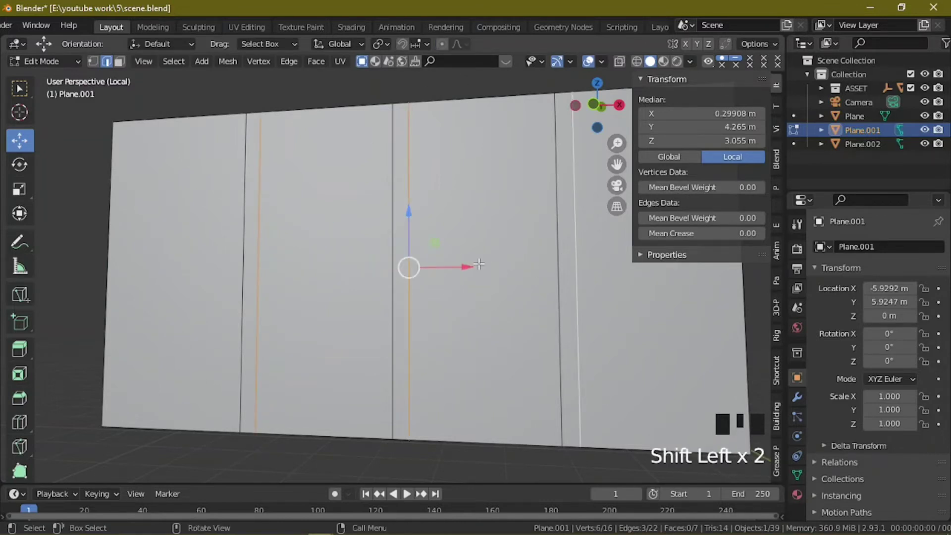
left_click_drag(464, 268, 449, 282)
key("KP_Divide")
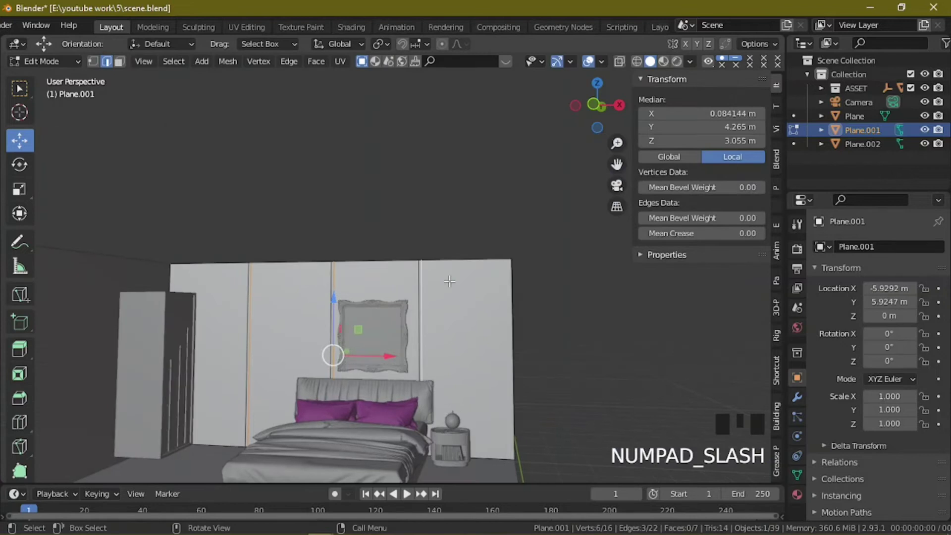
key("KP_0")
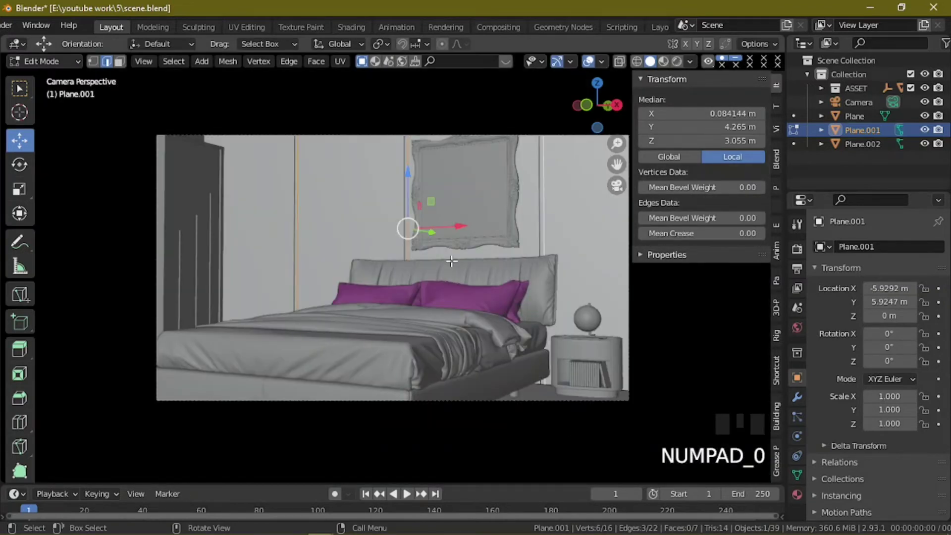
left_click_drag(453, 227, 454, 229)
- Isolate the back wall and select the faces of its three narrow vertical strips
key("KP_Divide")
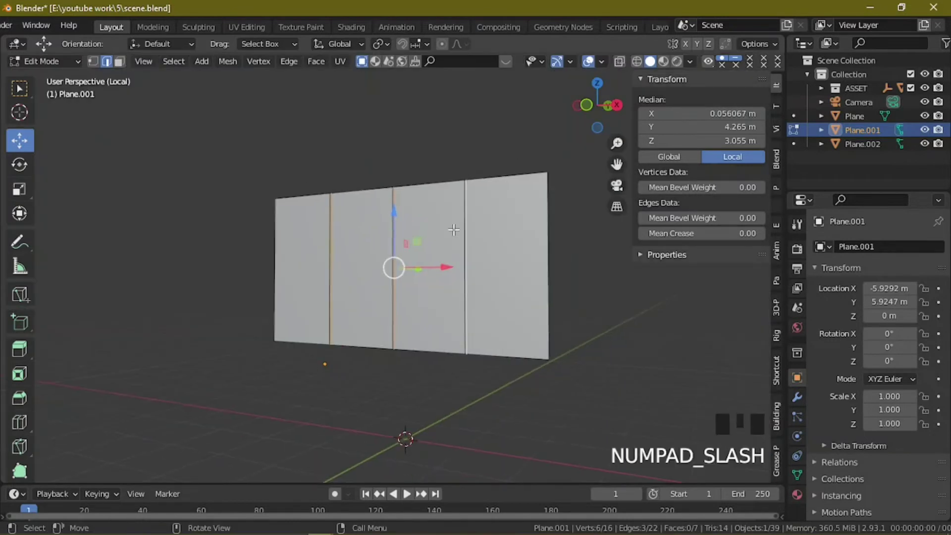
scroll(466, 208, "up", 5)
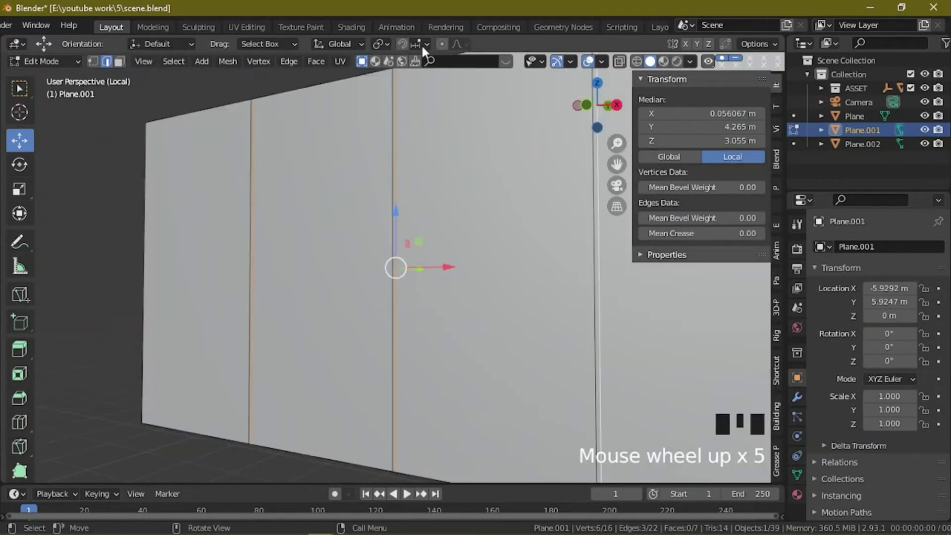
left_click(119, 61)
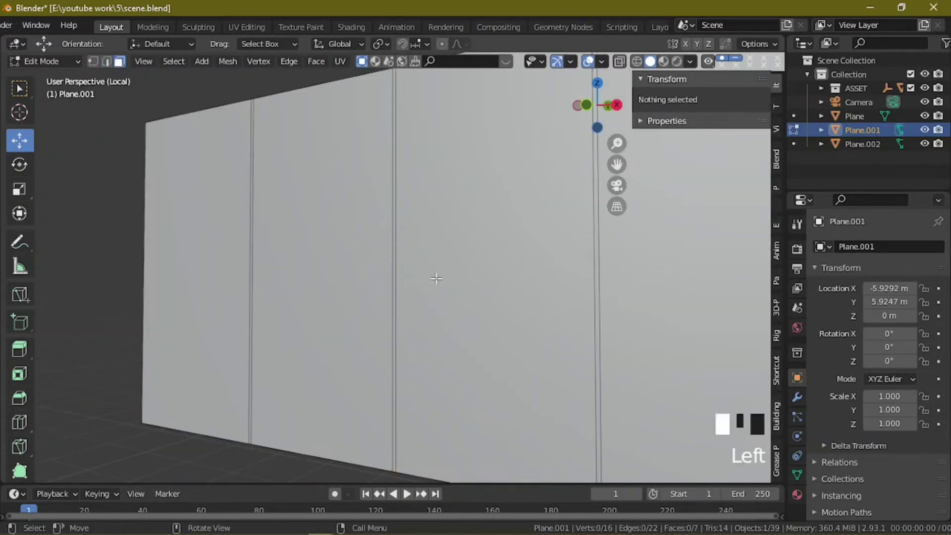
left_click(399, 292)
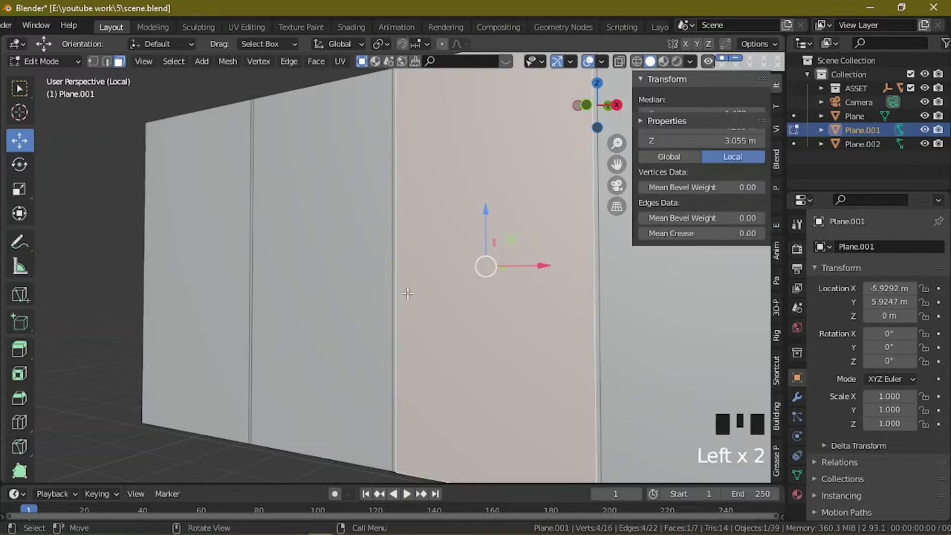
left_click(416, 317)
left_click(386, 309)
left_click(394, 308)
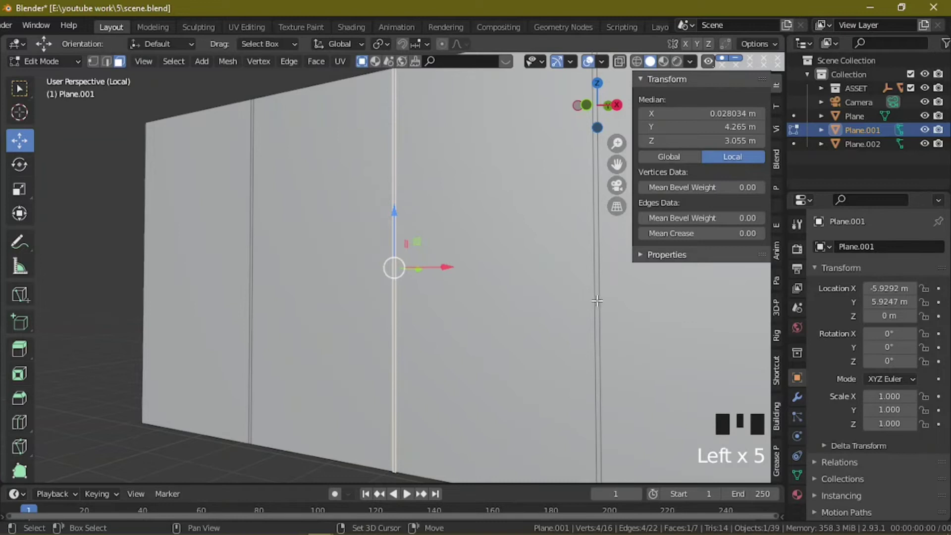
left_click(535, 307, "shift")
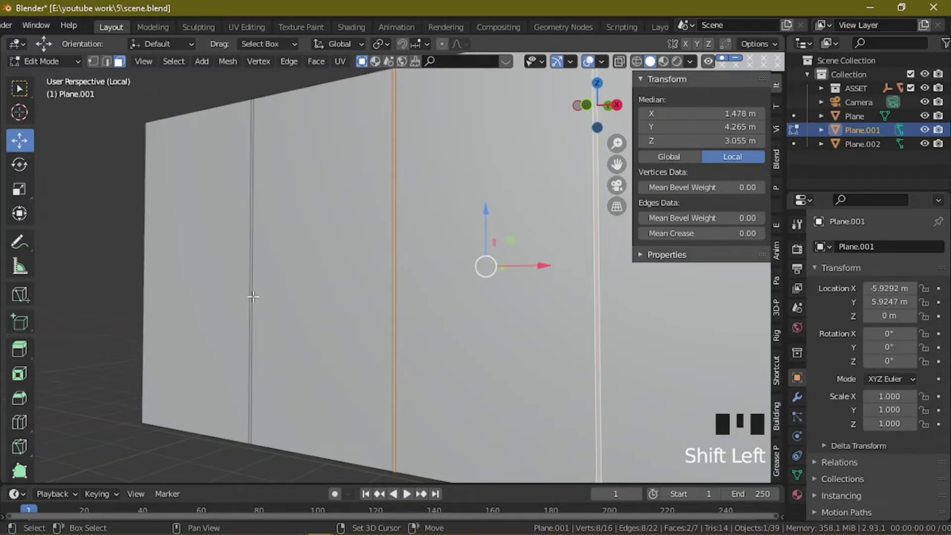
left_click(251, 300, "shift")
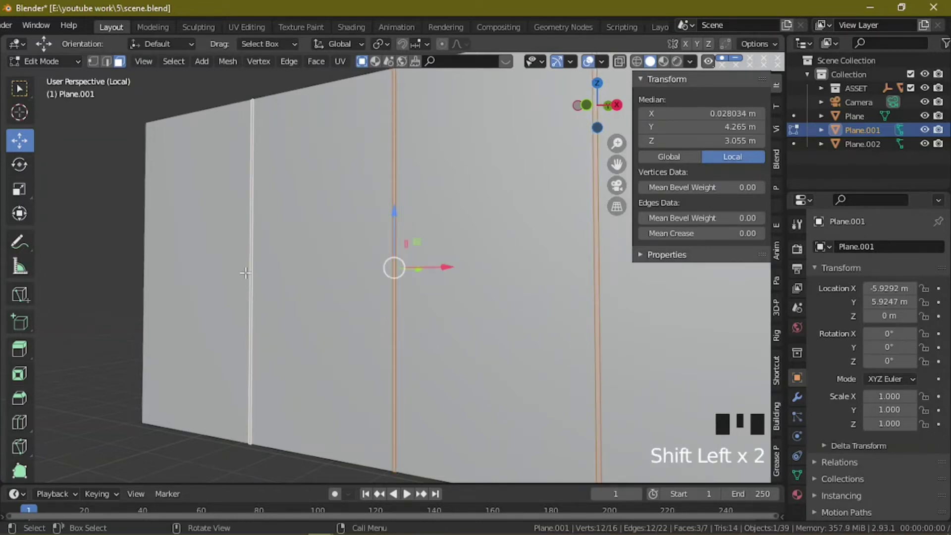
- Extrude the three strips and push them back along Y to a median of about 4.39 m, then check the grooves through the camera in the full scene
key("KP_7")
key("e")
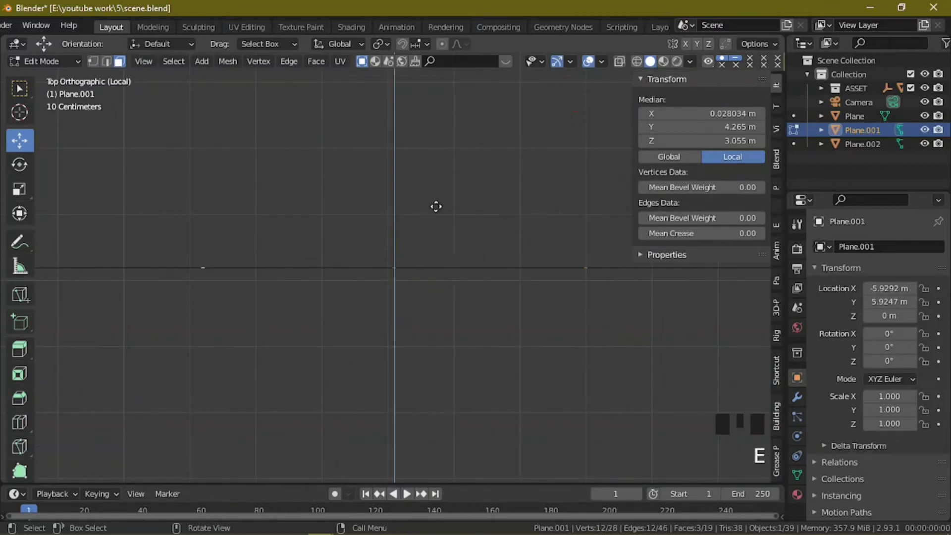
right_click(416, 210)
left_click_drag(396, 216, 402, 212)
key("KP_0")
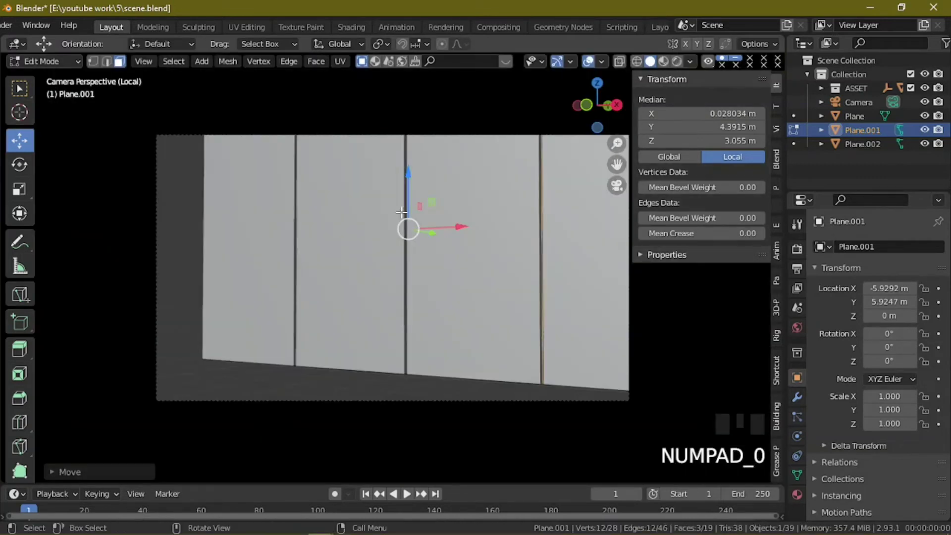
key("KP_Divide")
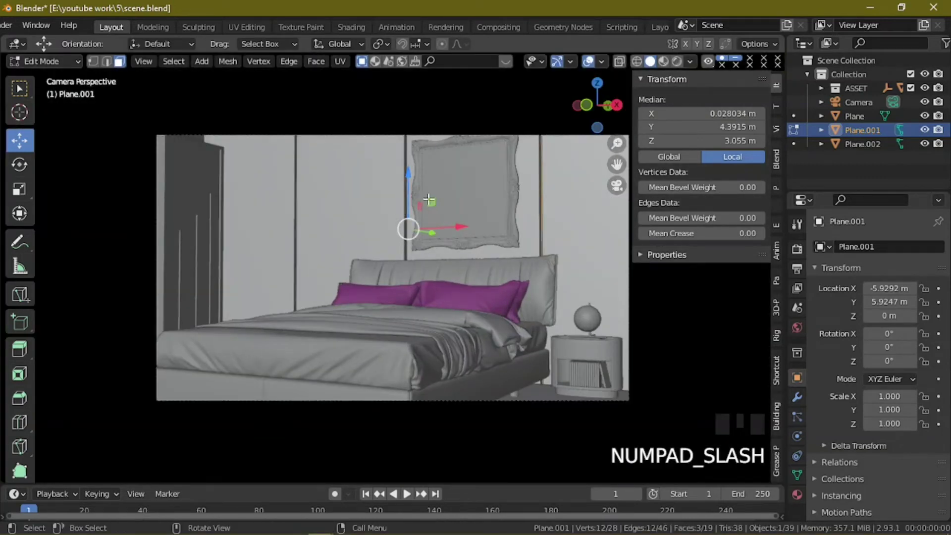
- Compare the wall grooves with the reference render, then isolate the back wall in Object Mode and apply its rotation and scale
left_click(655, 24)
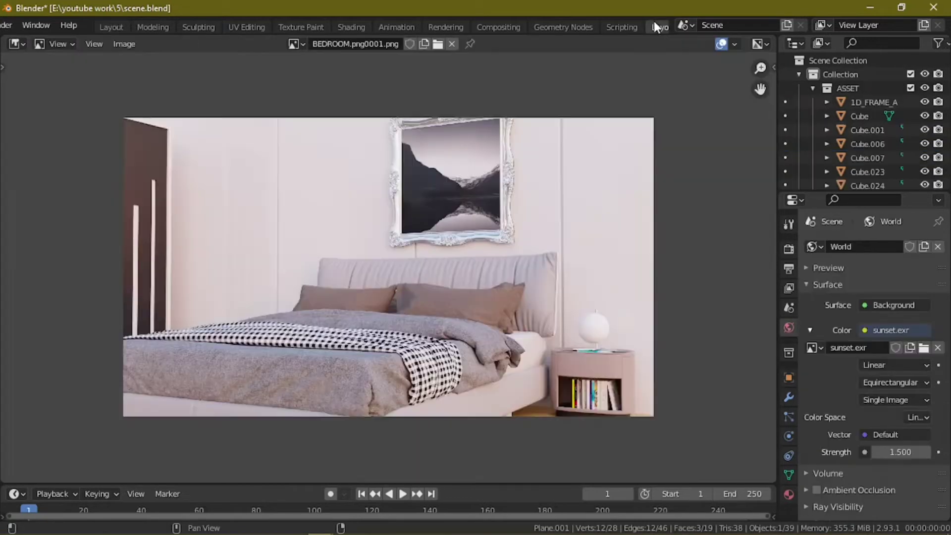
left_click(111, 27)
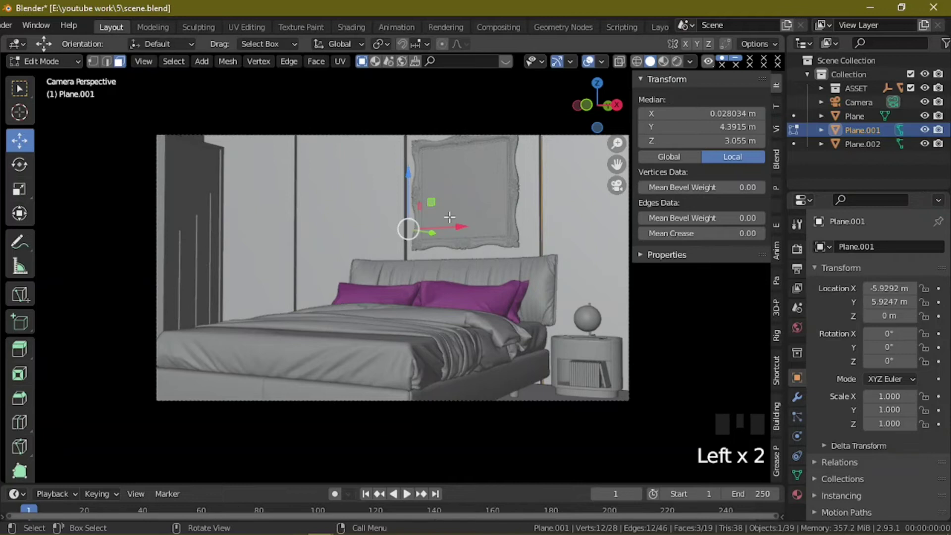
key("Tab")
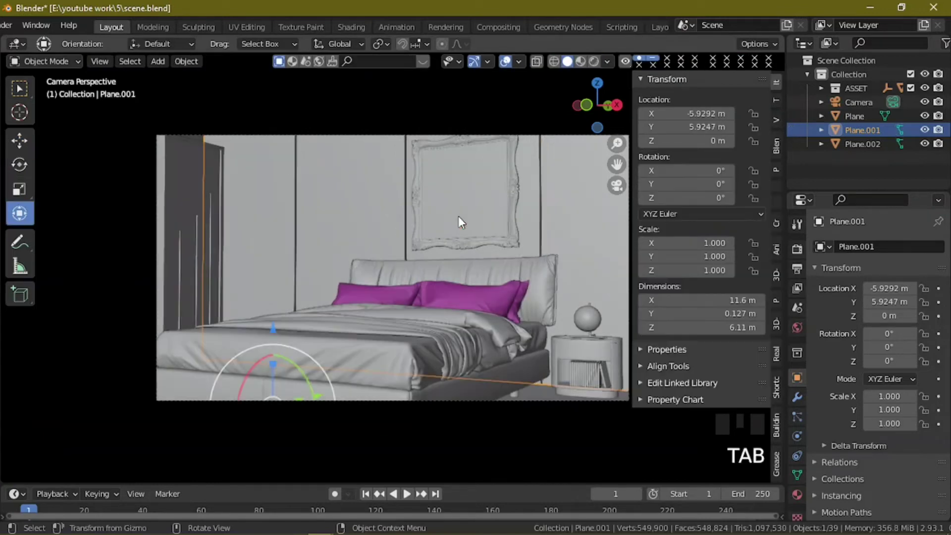
key("KP_Divide")
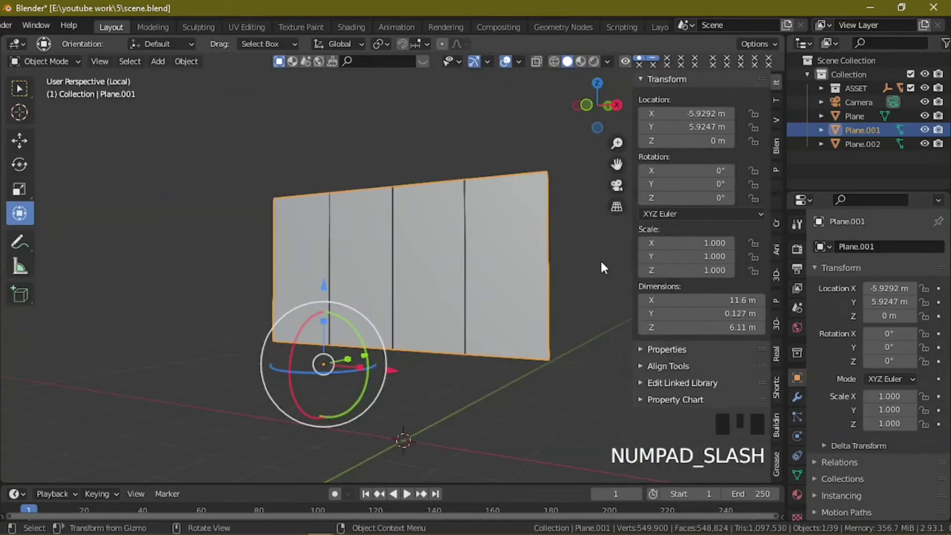
scroll(560, 233, "up", 4)
key("ctrl+a")
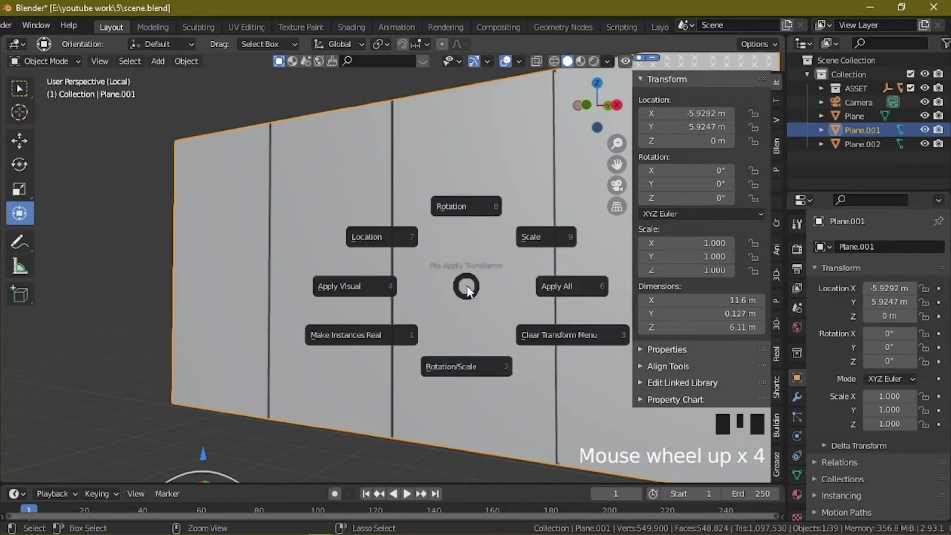
left_click(485, 365)
- Enable Auto Smooth for the back wall's normals with an angle of 180°
left_click(796, 397)
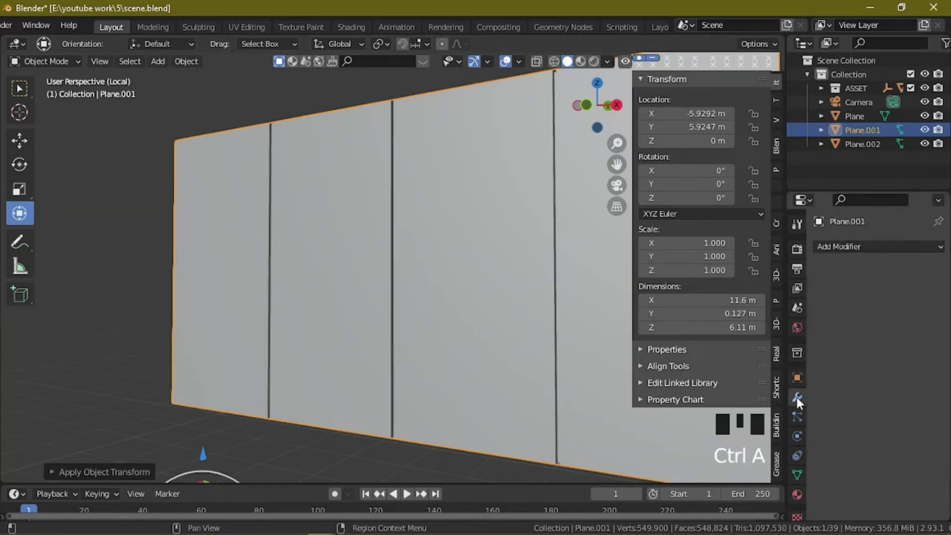
left_click(793, 476)
scroll(815, 462, "down", 1)
left_click(817, 458)
left_click(866, 477)
left_click(894, 477)
type("180")
key("Return")
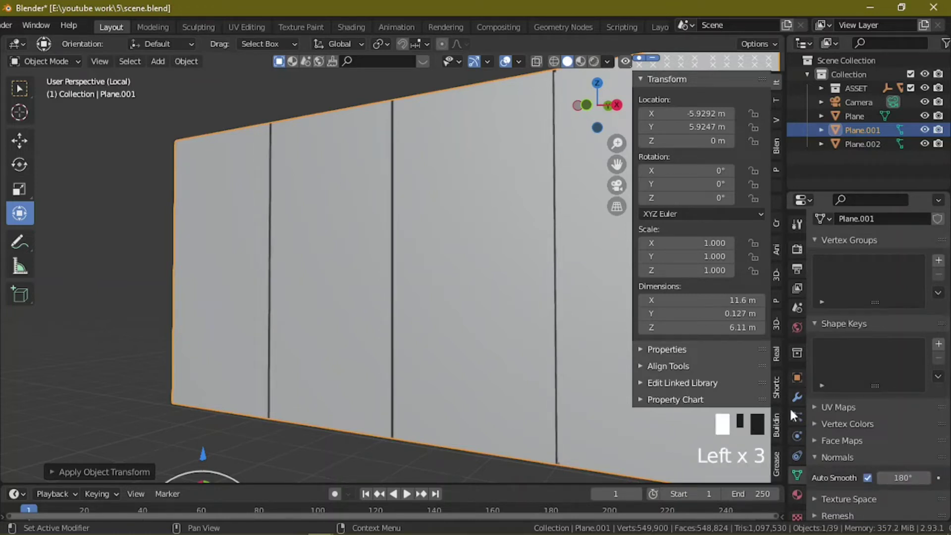
- Add a Bevel modifier to the back wall and set it to 2 segments
left_click(797, 397)
left_click(866, 246)
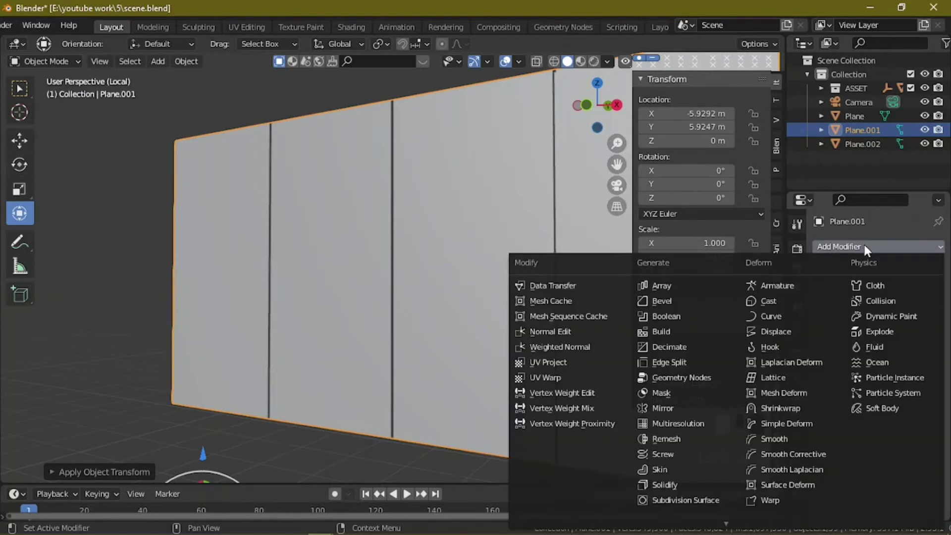
left_click(667, 306)
scroll(532, 425, "up", 8)
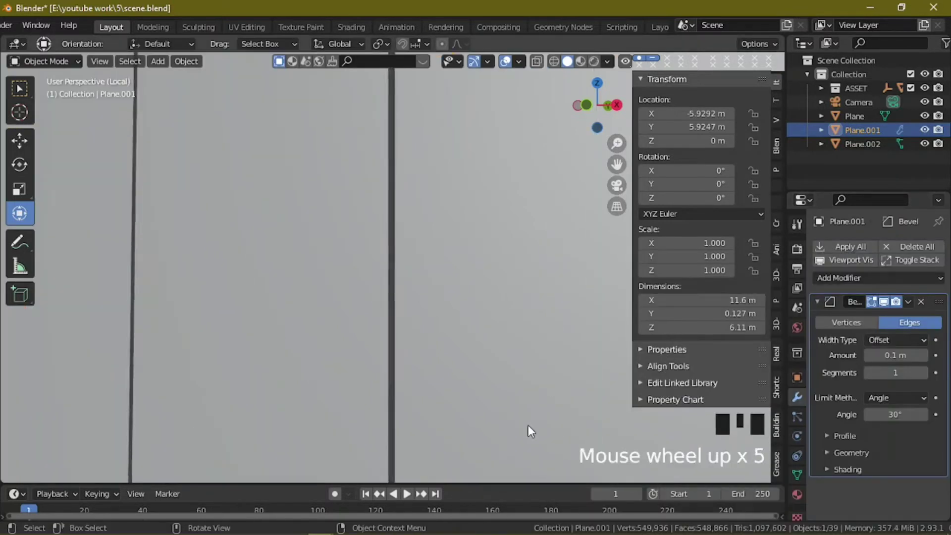
left_click(922, 374)
left_click(923, 372)
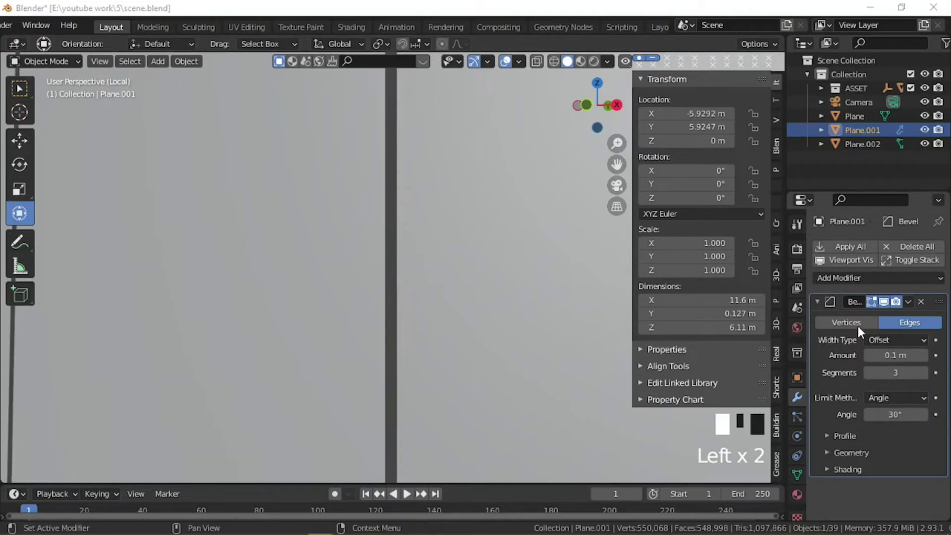
left_click(869, 373)
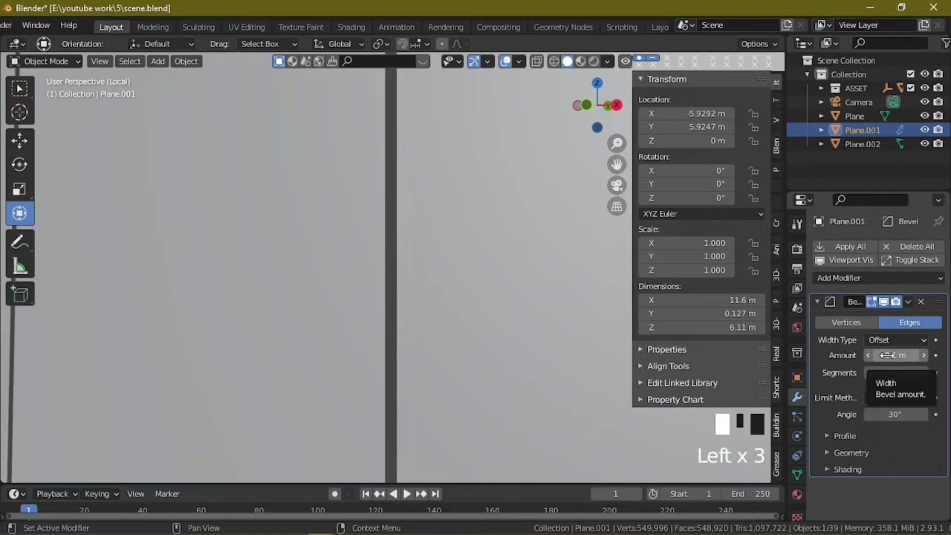
scroll(610, 442, "up", 4)
scroll(522, 408, "down", 3)
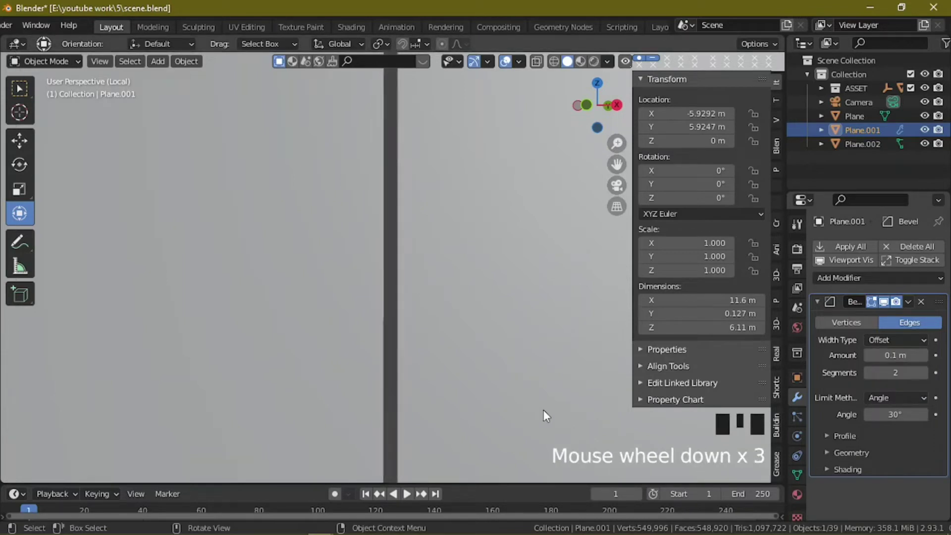
- Try the None limit method on the back wall's bevel, then return it to Angle
left_click(911, 397)
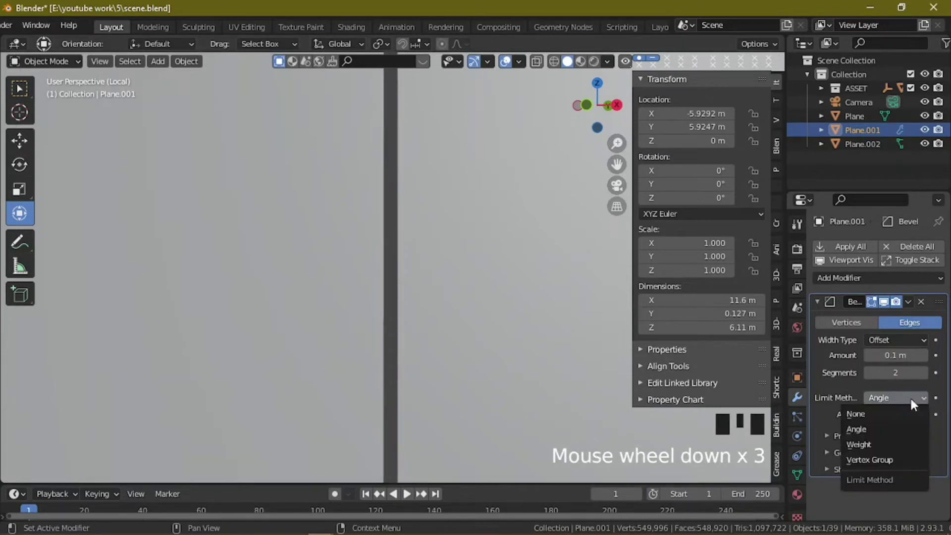
left_click(879, 415)
middle_click_drag(641, 387, 592, 376)
scroll(584, 385, "up", 1)
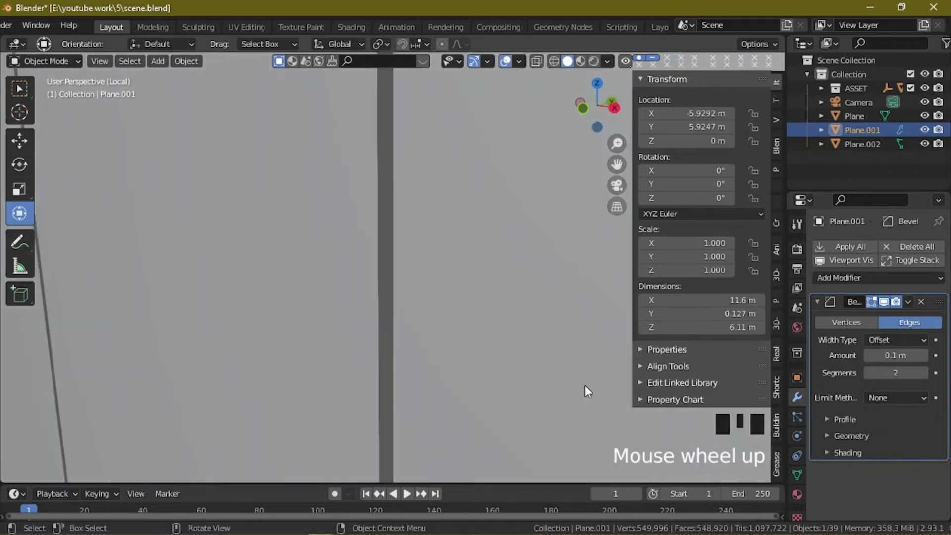
key("KP_Divide")
key("KP_Divide")
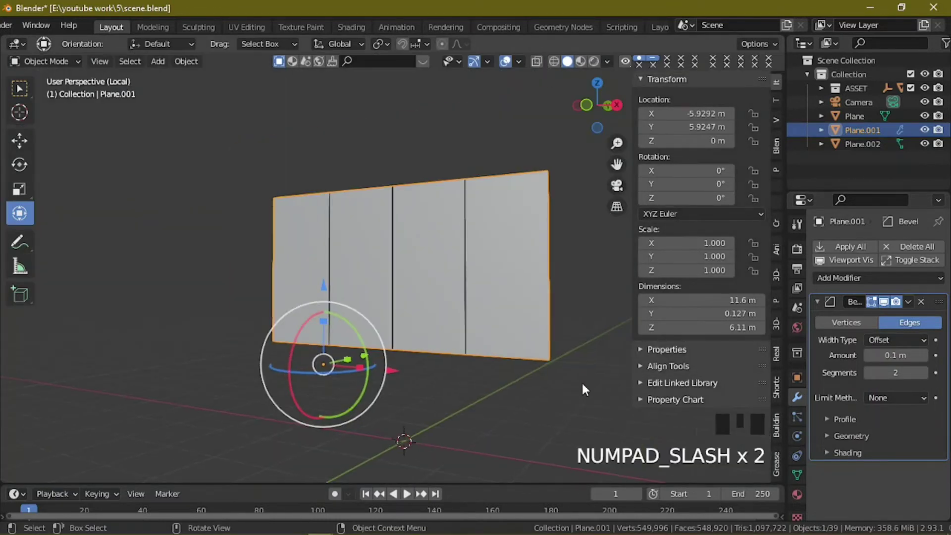
scroll(582, 385, "up", 14)
left_click_drag(868, 352, 891, 353)
key("Escape")
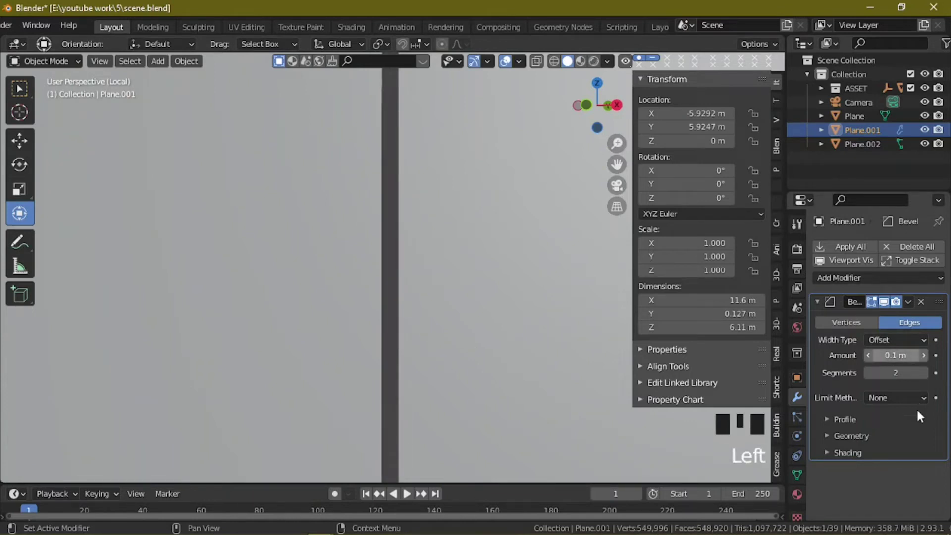
left_click(896, 398)
left_click(884, 429)
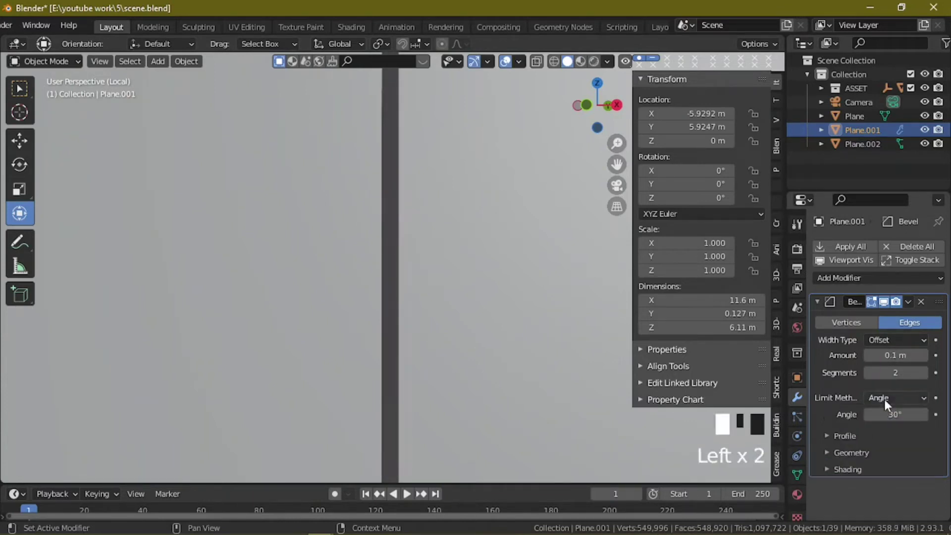
- Reduce the bevel amount to about 0.093 m and reapply the back wall's rotation and scale
mouse_move(892, 356)
left_mouse_down()
mouse_move(906, 355)
mouse_move(886, 355)
mouse_move(895, 355)
left_mouse_up()
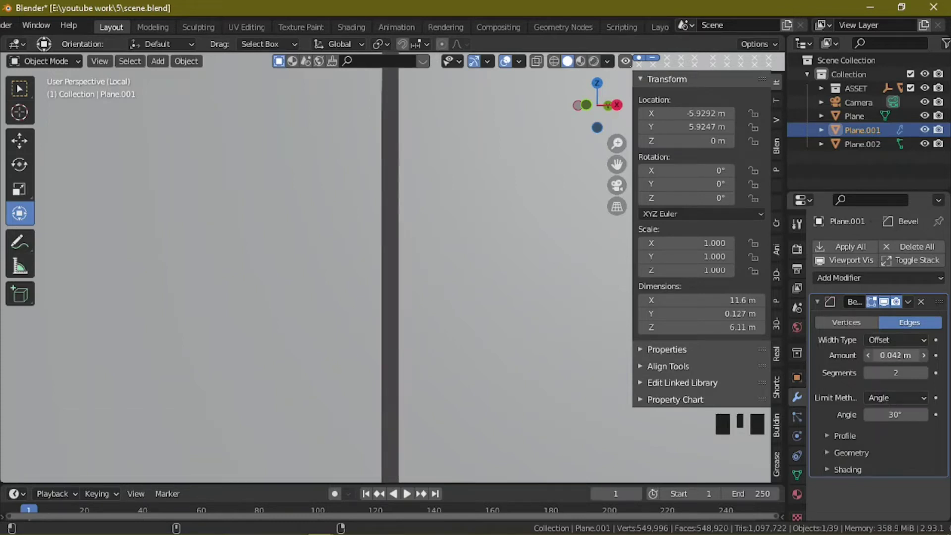
scroll(567, 382, "down", 10)
middle_click_drag(581, 380, 426, 384)
key("ctrl+a")
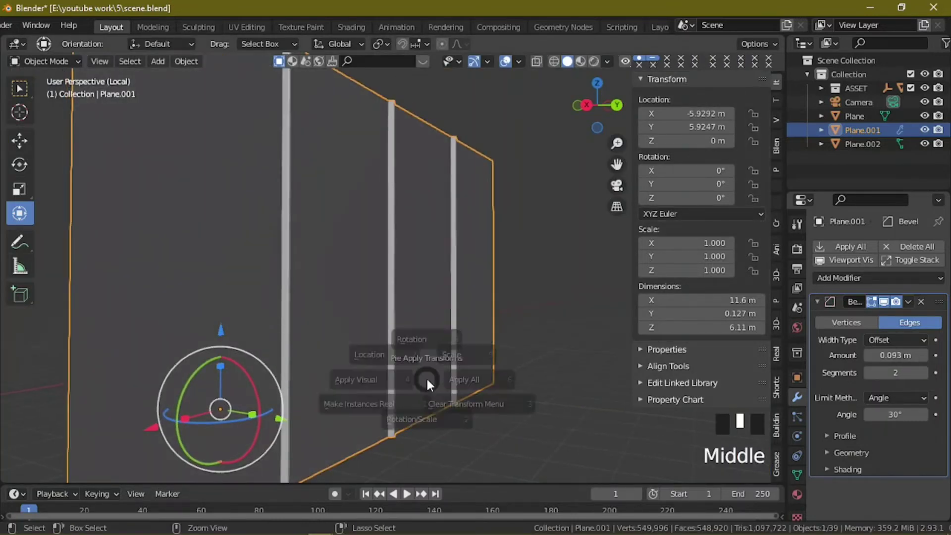
left_click(415, 432)
scroll(413, 427, "up", 5)
middle_click_drag(376, 402, 556, 343, "shift")
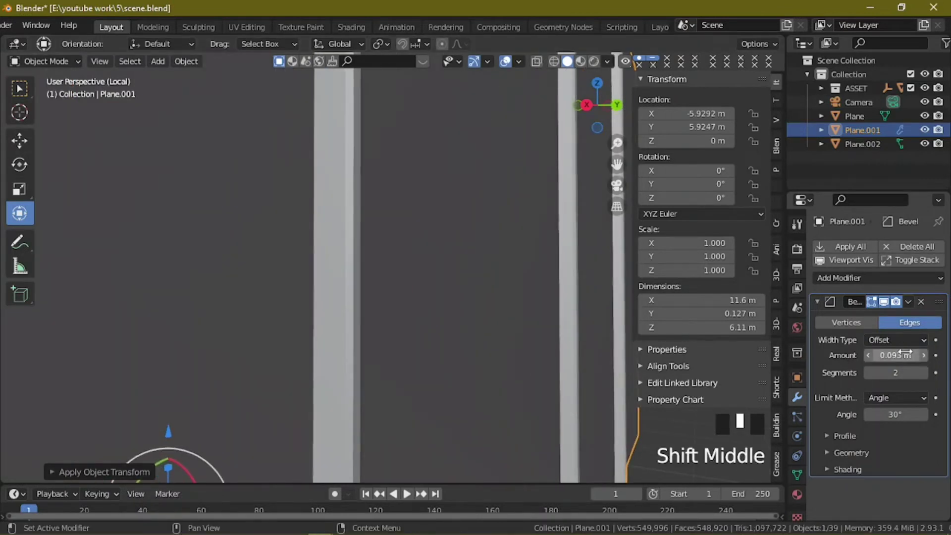
- Set the back wall's bevel to 5 segments with an amount of 0.01 m
left_click(923, 372)
left_click(925, 373)
left_click(924, 372)
middle_click_drag(626, 350, 516, 337)
left_click_drag(896, 355, 915, 355, "shift")
left_click(894, 355)
type("0.013 m")
key("ctrl+a")
key("BackSpace")
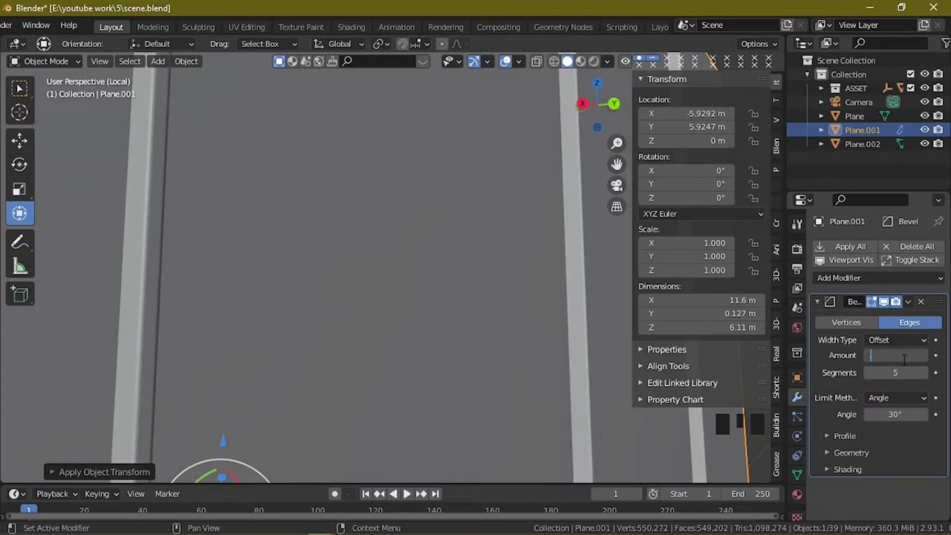
type(".01")
left_click(905, 361)
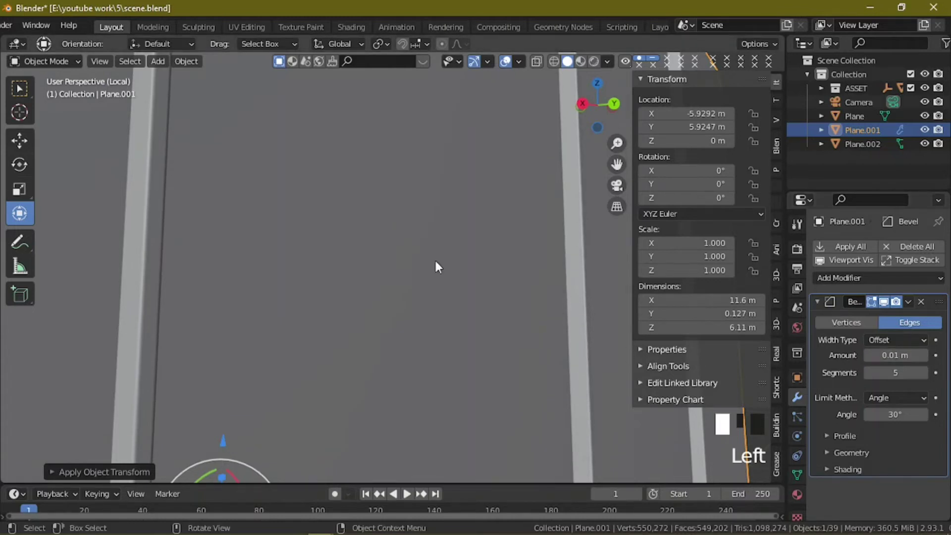
- Try smooth shading on the back wall and toggle Auto Smooth off and on to compare the shading
scroll(326, 226, "down", 3)
middle_click_drag(325, 231, 425, 250)
scroll(450, 270, "up", 3)
right_click(451, 264)
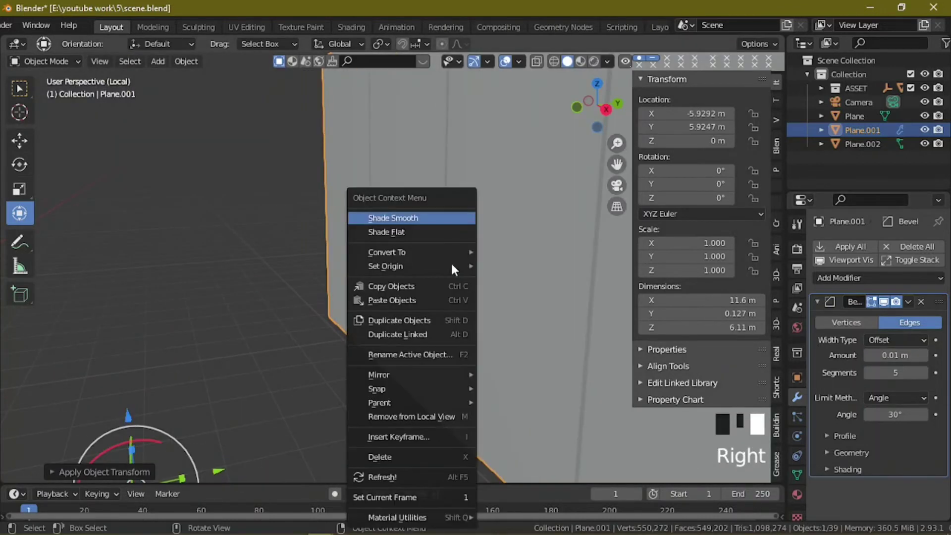
left_click(421, 220)
scroll(490, 260, "down", 4)
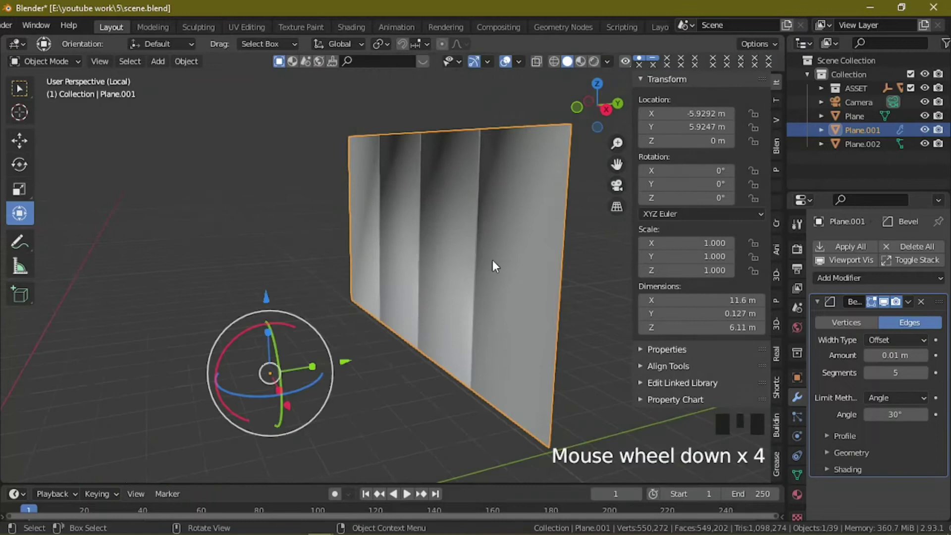
middle_click_drag(492, 260, 796, 439)
left_click(797, 474)
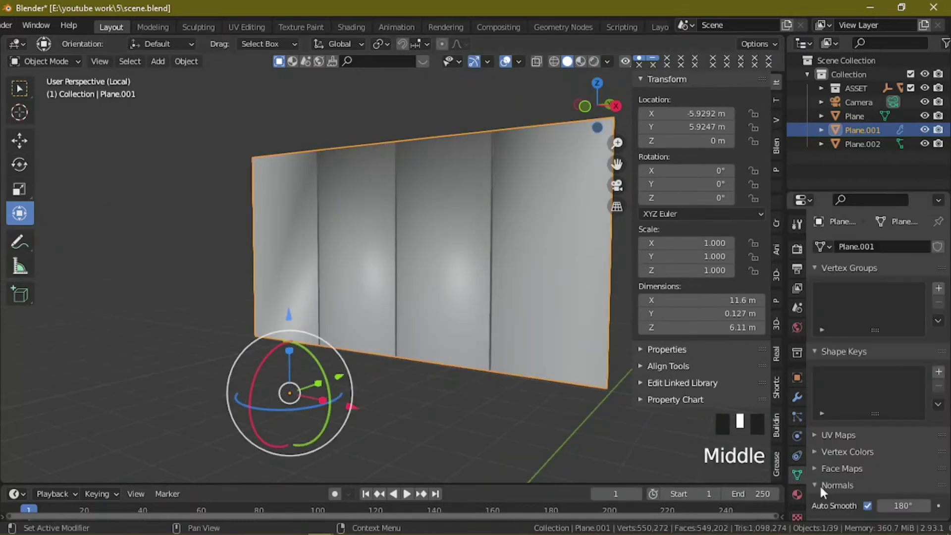
left_click(868, 506)
left_click(867, 507)
- Shade the back wall flat and return to the full scene through the camera
right_click(429, 257)
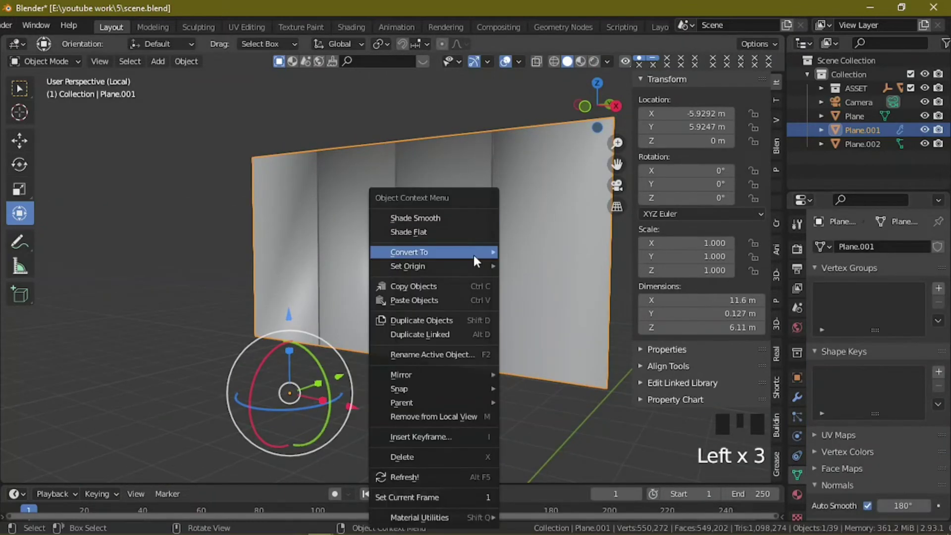
left_click(451, 233)
right_click(468, 234)
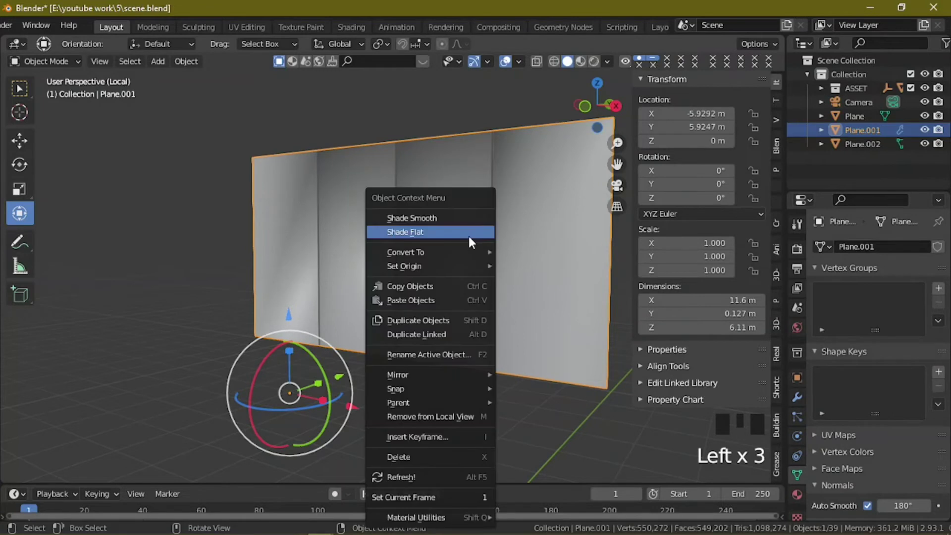
right_click(468, 237)
key("KP_Divide")
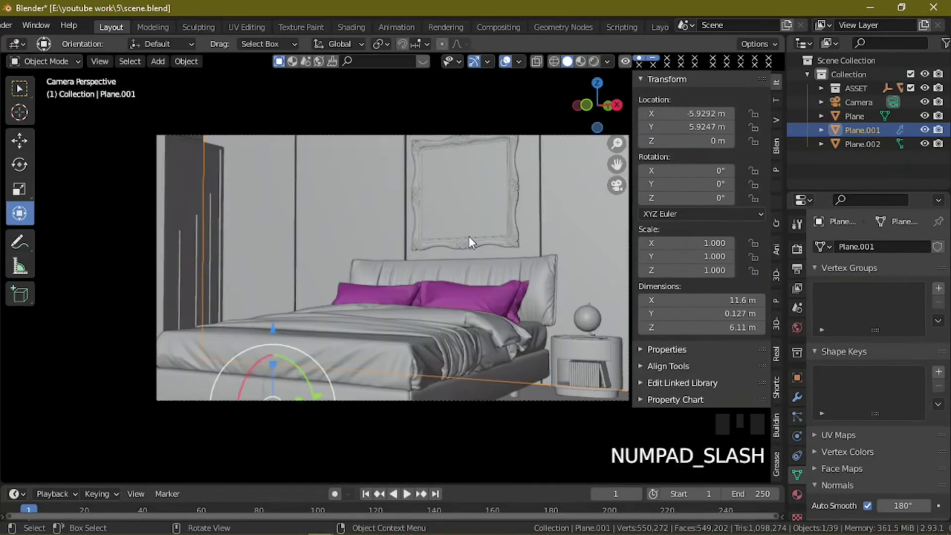
scroll(469, 236, "down", 2)
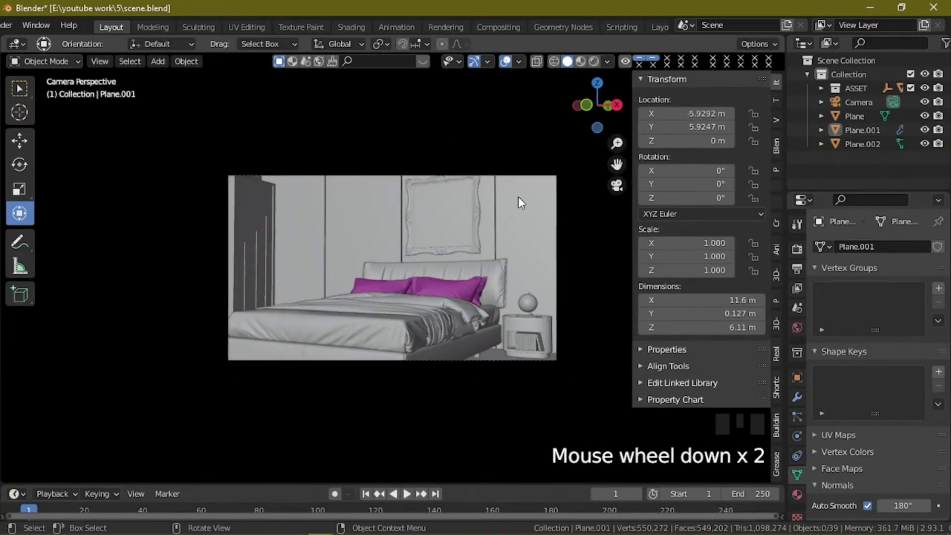
- Give the back wall a new material with Specular 1.000 and Roughness 0.2, and brighten its base color
left_click(518, 236)
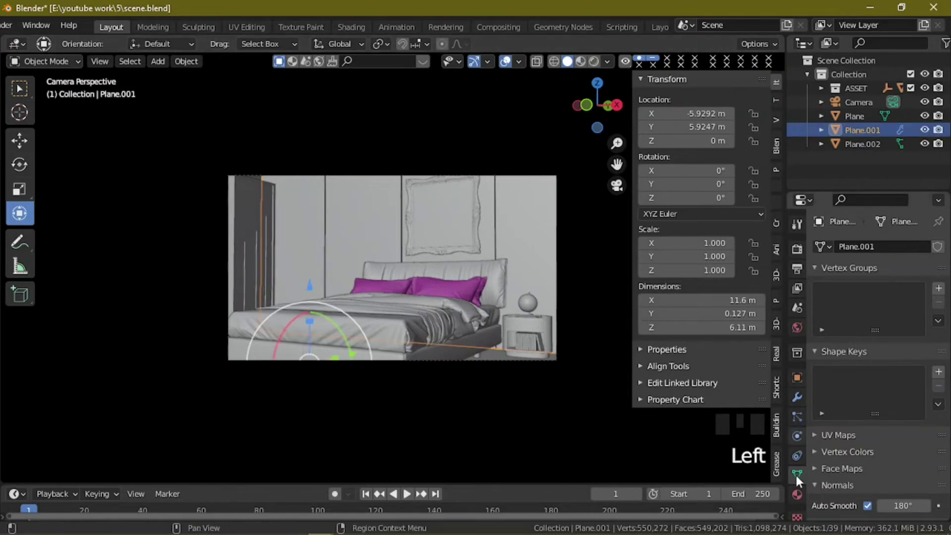
left_click(795, 494)
left_click(866, 291)
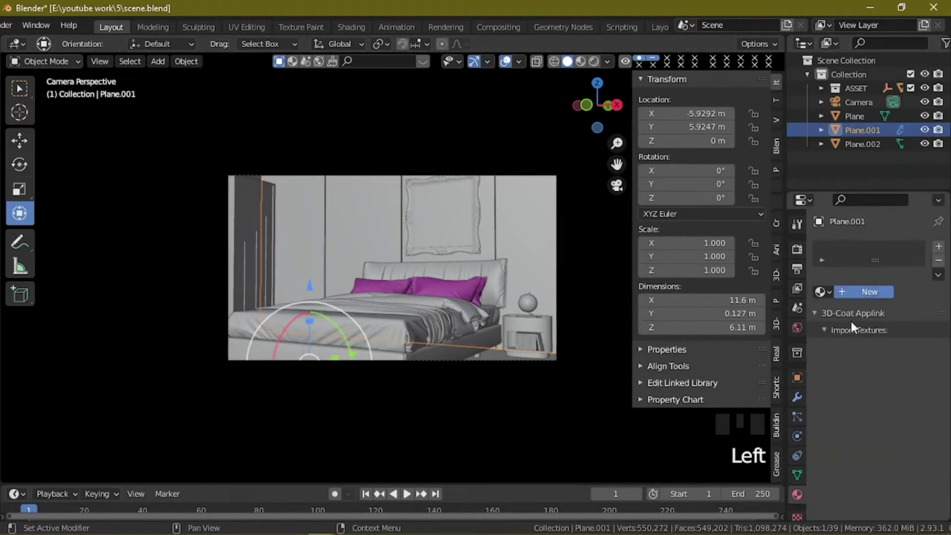
scroll(893, 422, "down", 4)
left_click_drag(890, 444, 920, 456)
double_click(902, 479)
type(".2")
key("Return")
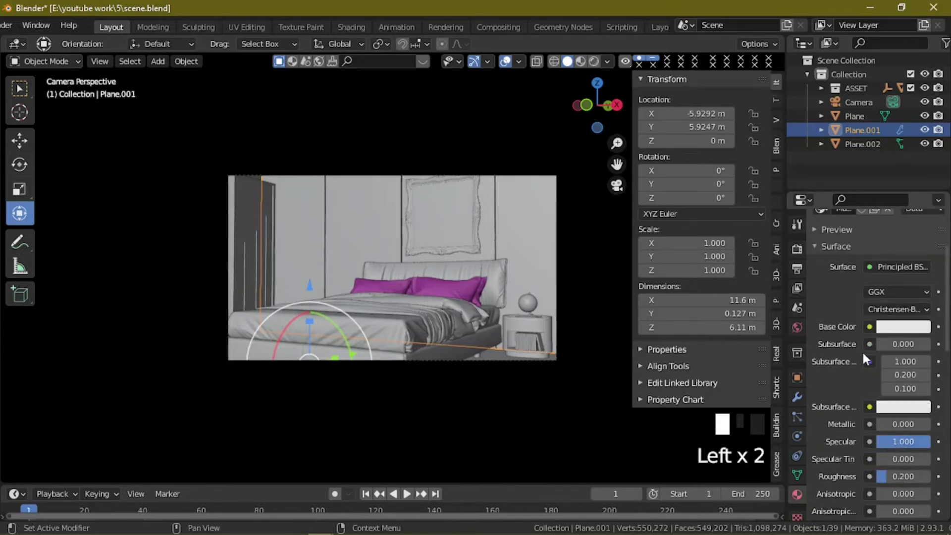
left_click(892, 327)
left_click_drag(882, 292, 916, 291)
- Give the side wall behind the wardrobe a new material with a pure white base color
middle_click_drag(312, 264, 172, 227)
left_click(171, 227)
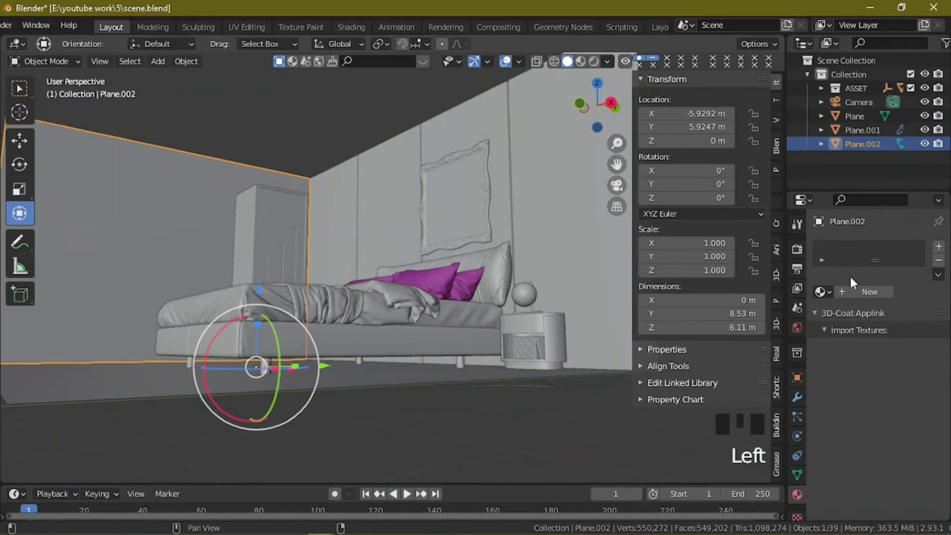
left_click(867, 292)
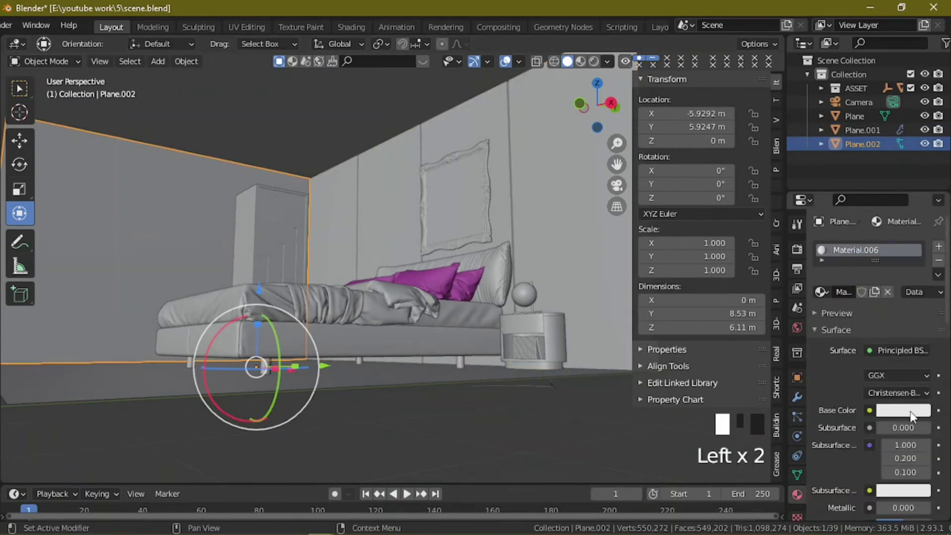
left_click(912, 415)
left_click_drag(926, 225, 921, 210)
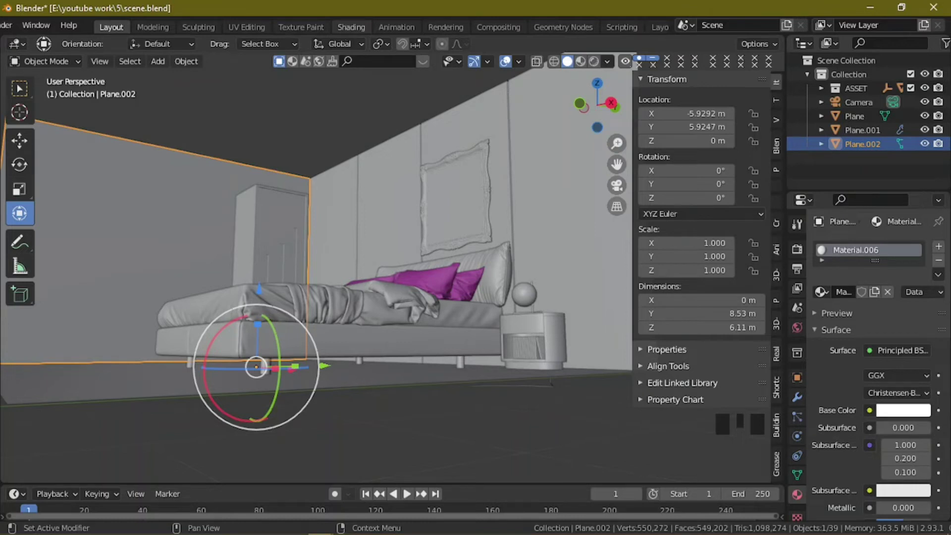
- Switch to the Shading workspace with solid viewport shading and isolate the floor plane in top view
left_click(352, 26)
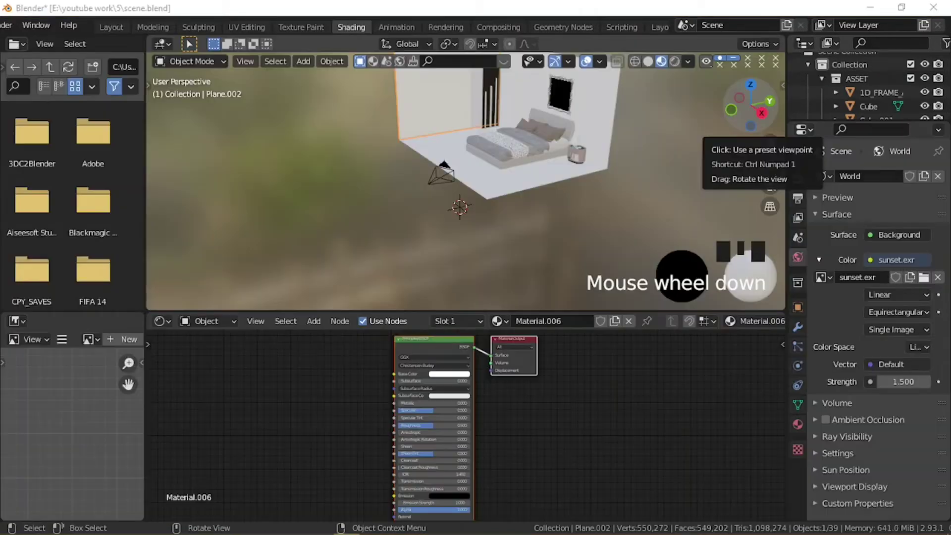
left_click(648, 61)
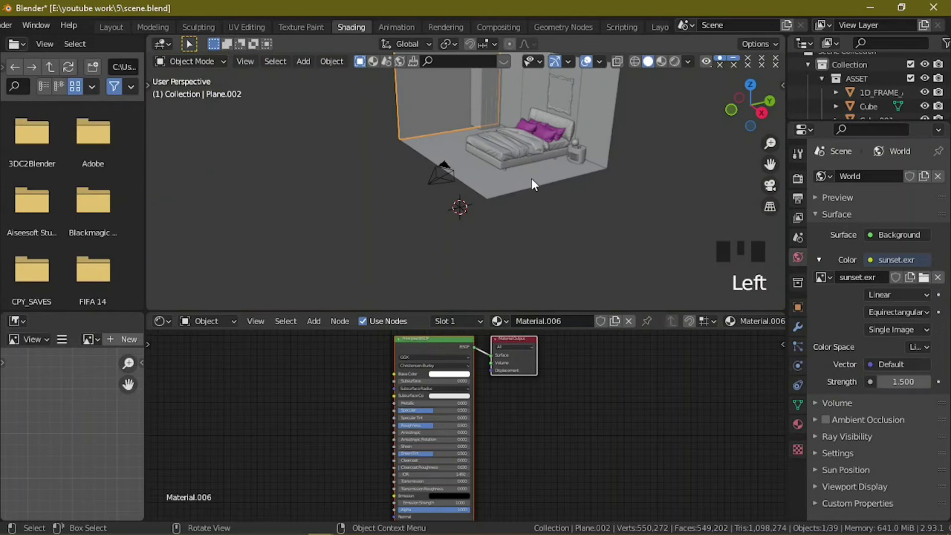
left_click(531, 178)
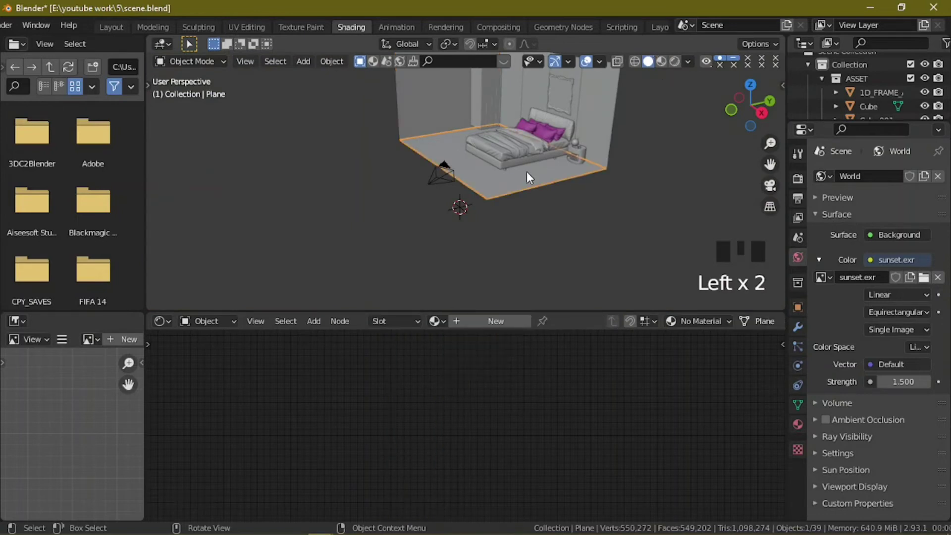
key("KP_7")
scroll(526, 171, "down", 2)
middle_click_drag(526, 172, 557, 210, "shift")
key("KP_Divide")
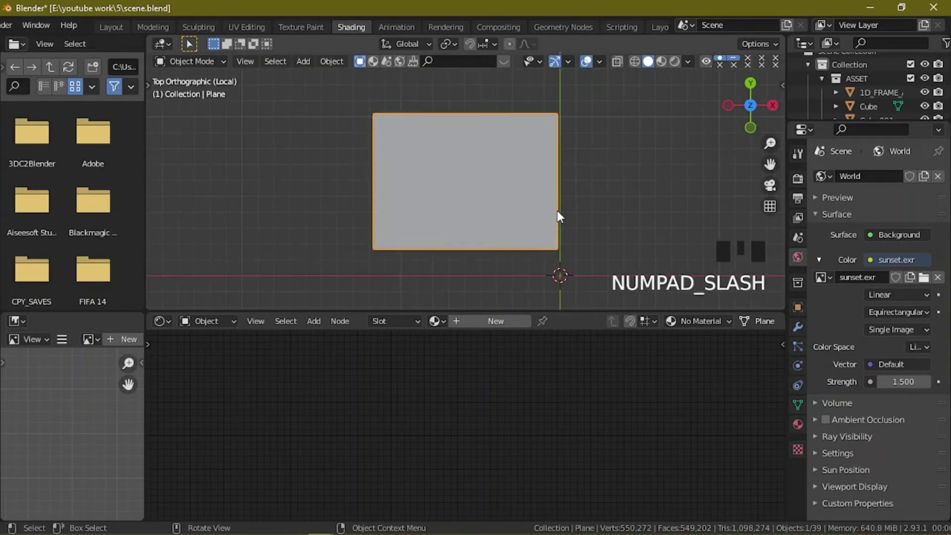
- Unwrap the whole floor face with Smart UV Project and show its layout in a UV Editor
key("Tab")
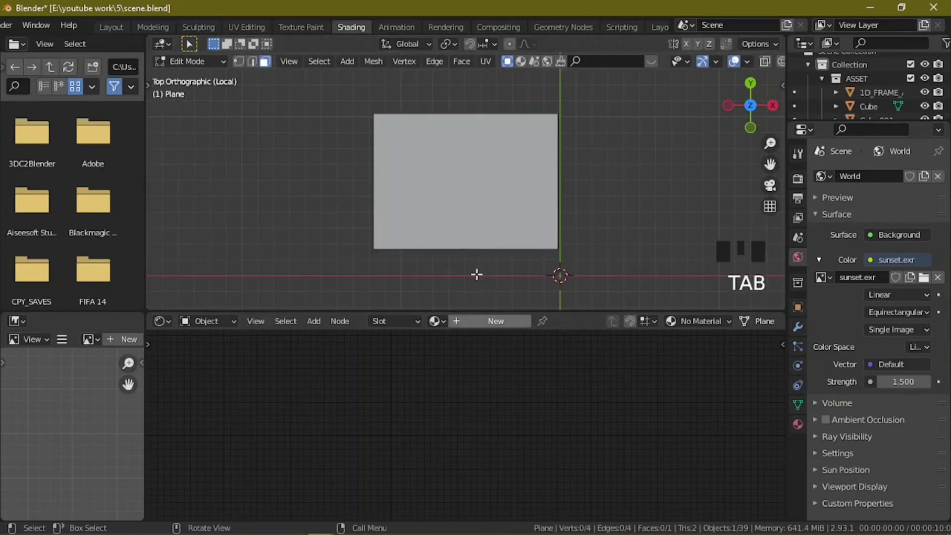
key("a")
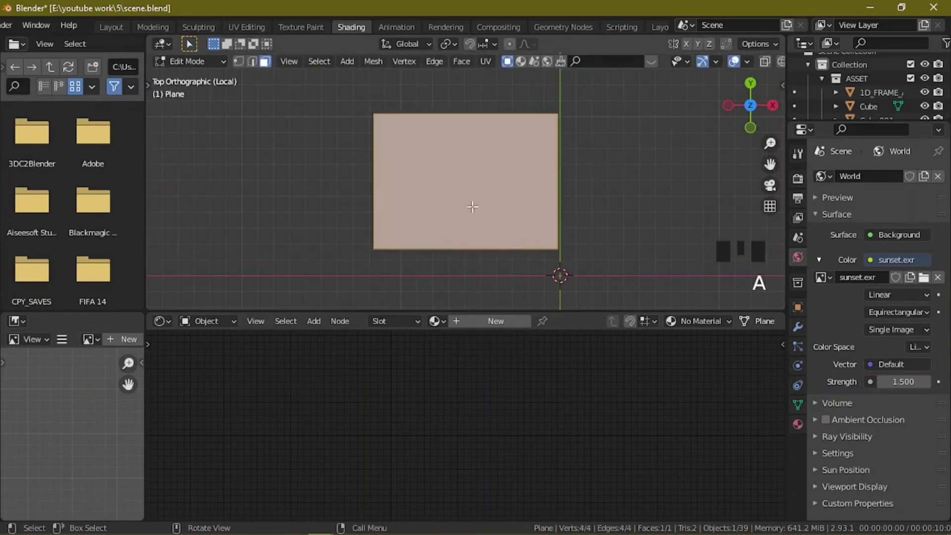
key("u")
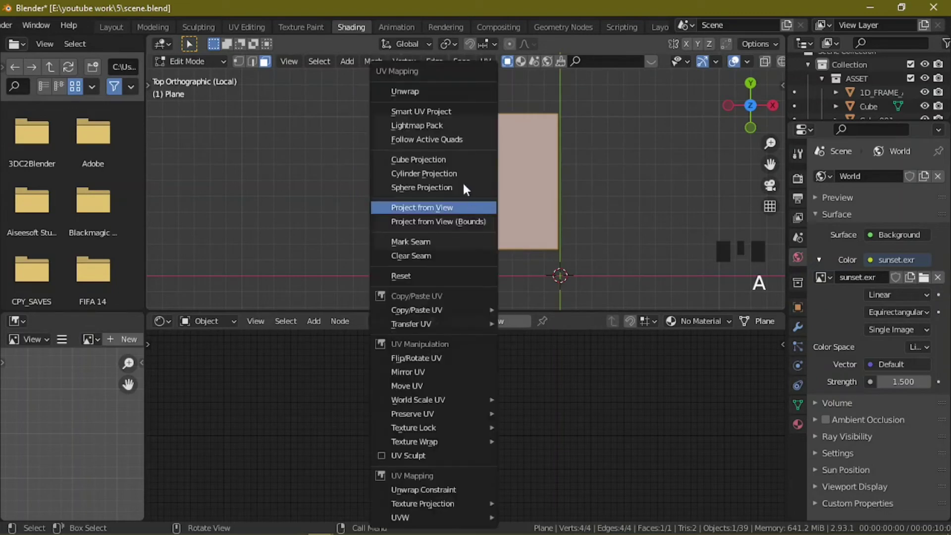
left_click(423, 111)
left_click(380, 218)
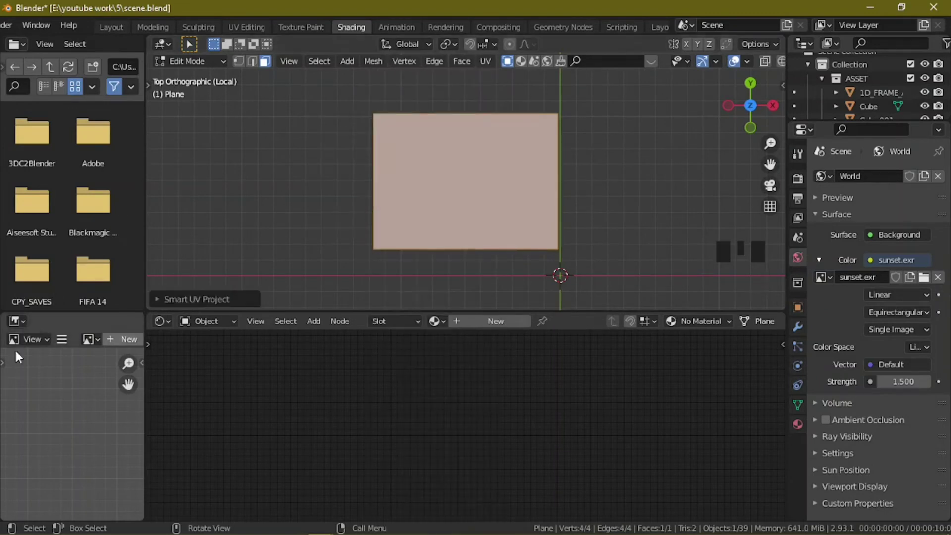
left_click(18, 321)
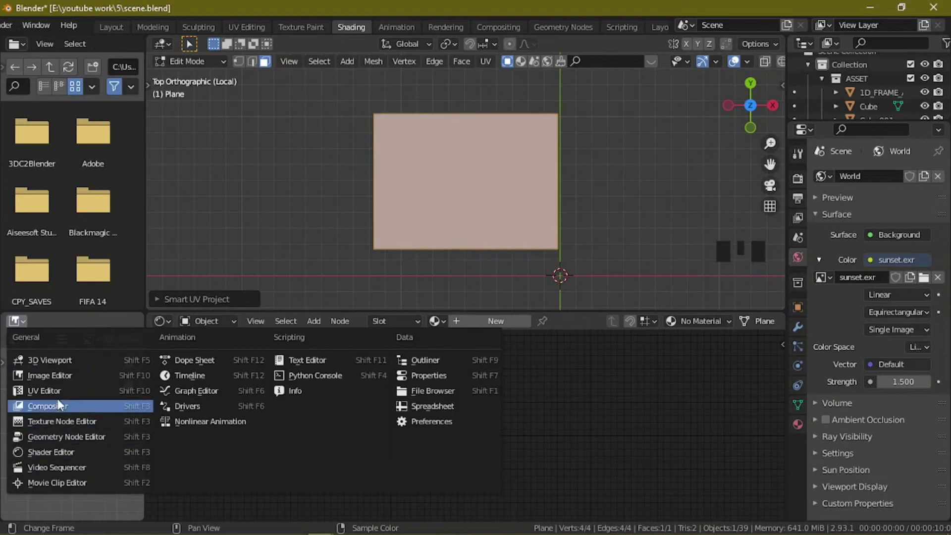
key("Return")
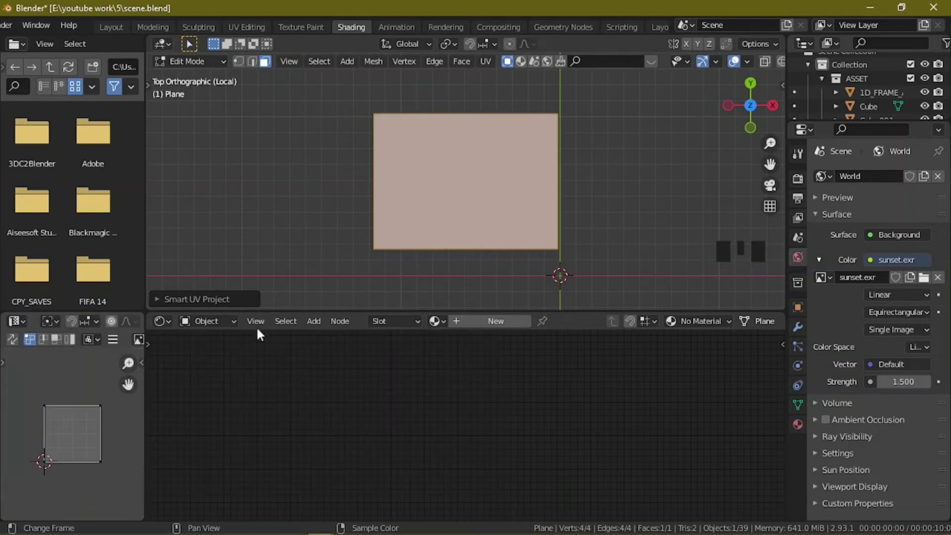
- Project the floor's UVs from the top view, scale them up to span the UV square's width, and return to the full scene
key("u")
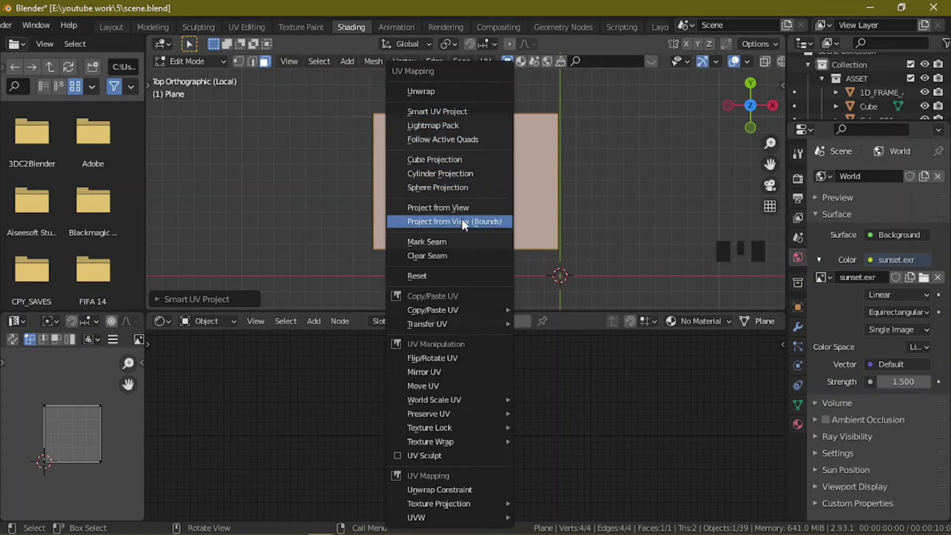
left_click(459, 204)
key("a")
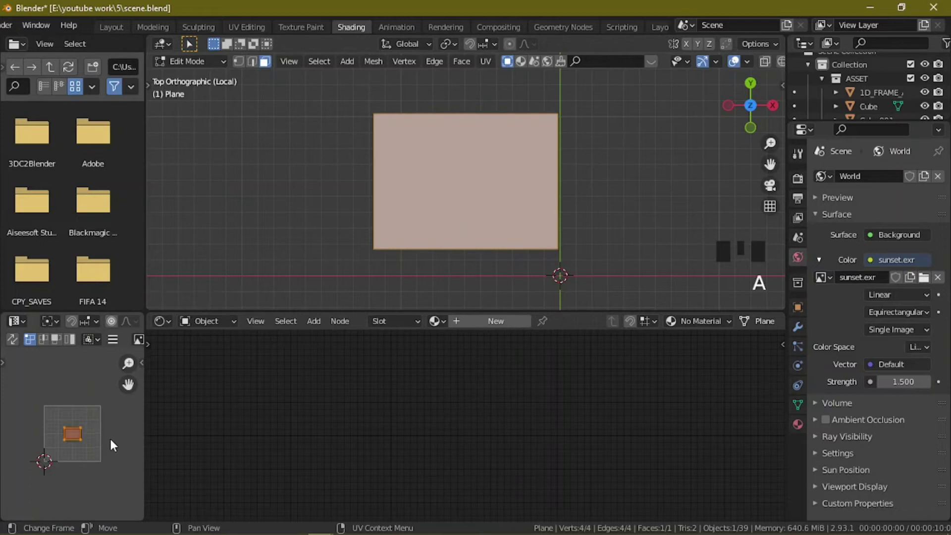
key("s")
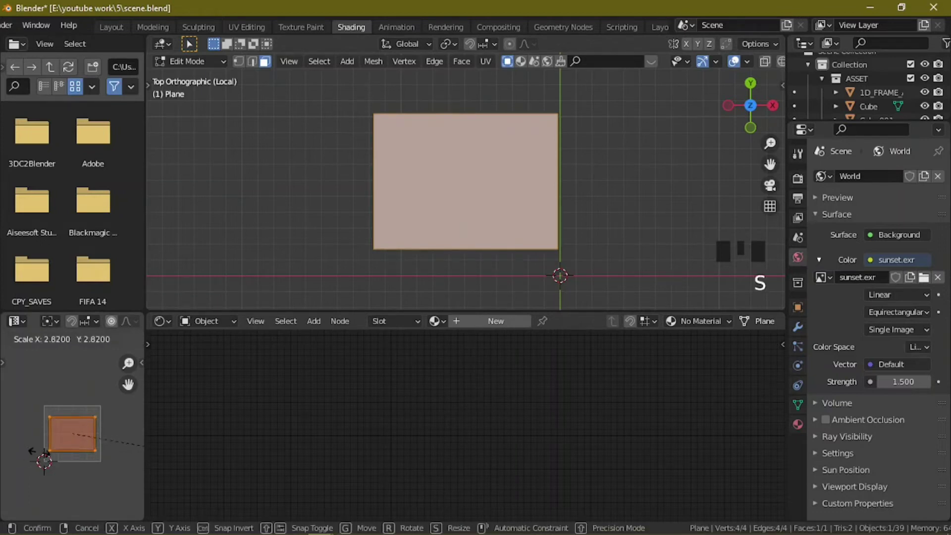
left_click(60, 450)
key("Tab")
middle_click_drag(513, 257, 531, 218)
scroll(532, 219, "up", 5)
scroll(533, 223, "down", 2)
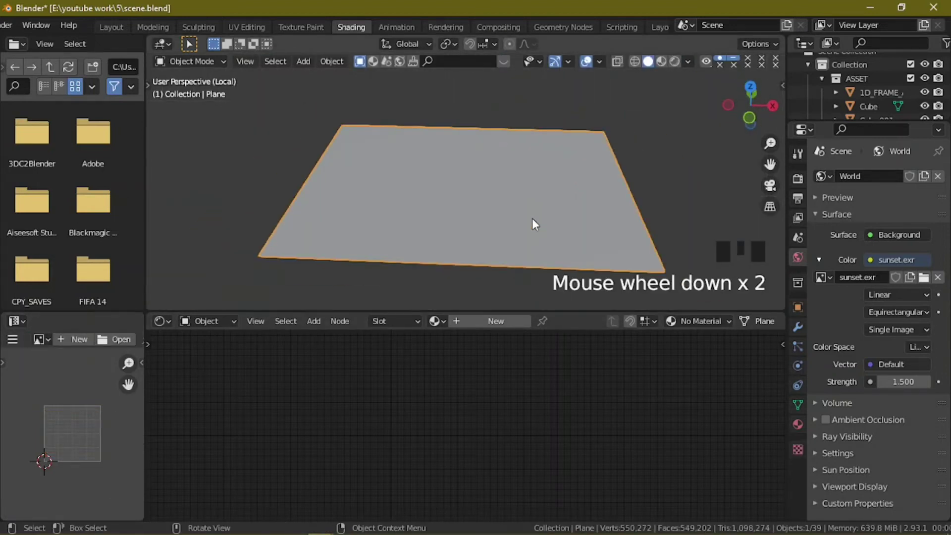
key("KP_Divide")
- Isolate the floor, duplicate its edge along the back wall in place, and separate the copy into its own object
right_click(599, 218)
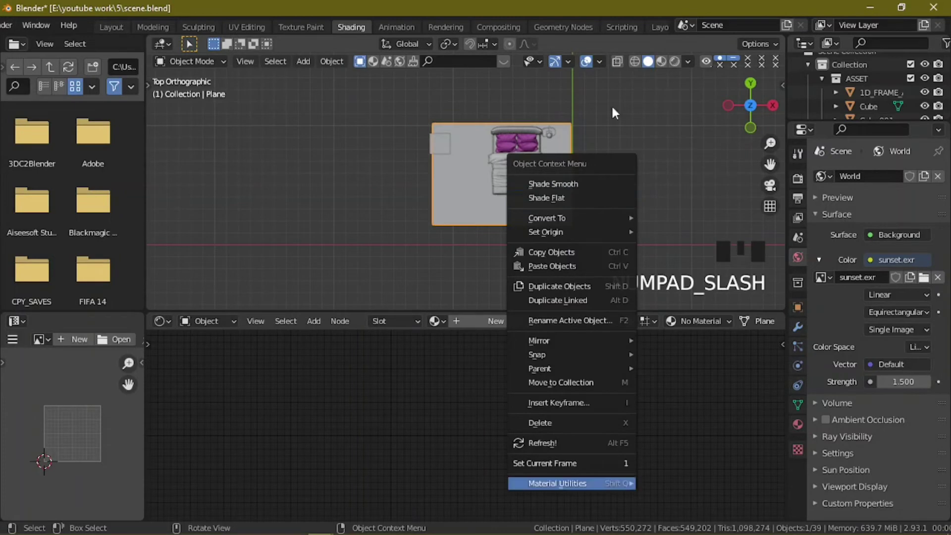
middle_click_drag(604, 110, 580, 174)
scroll(579, 174, "up", 6)
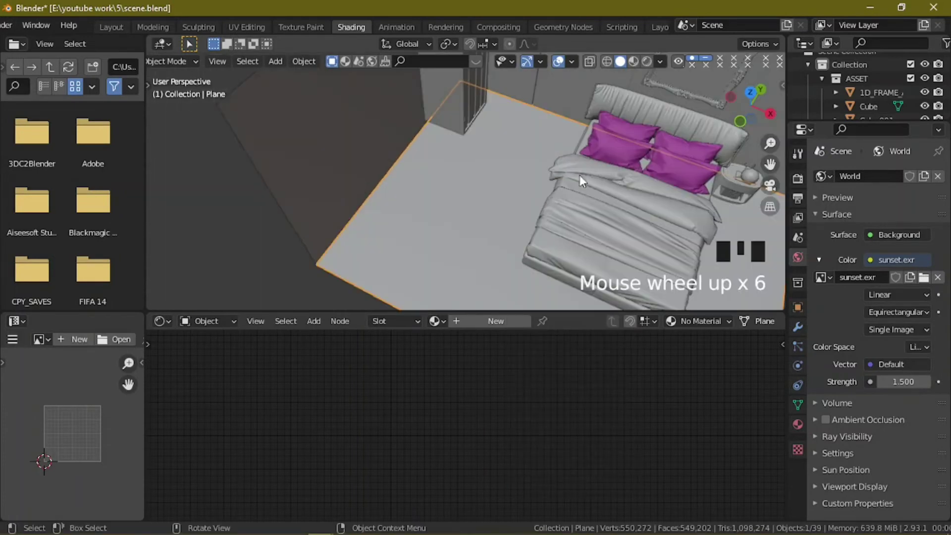
key("Tab")
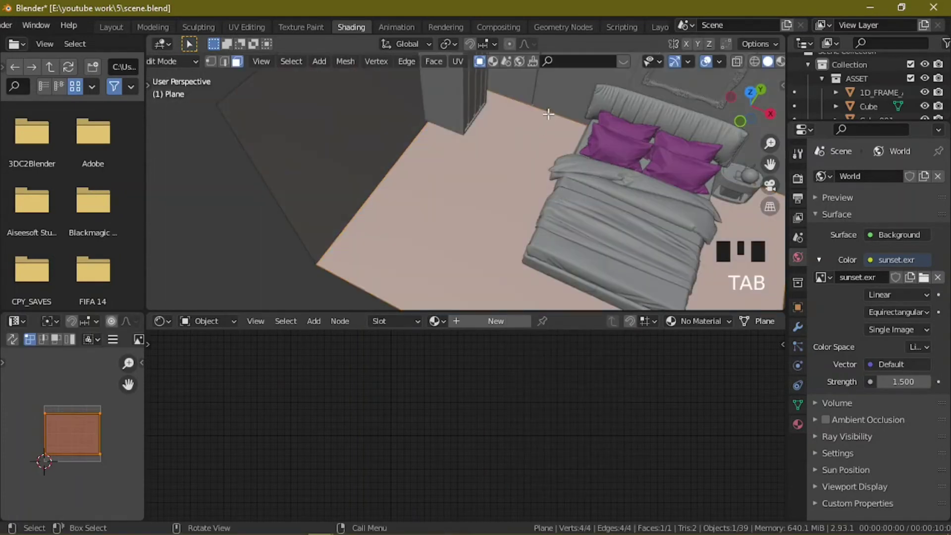
key("KP_Divide")
key("2")
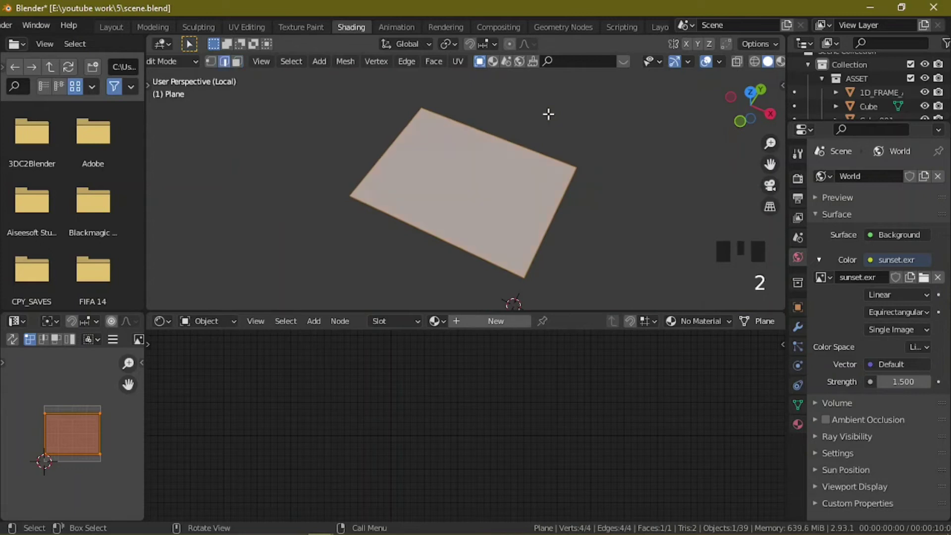
left_click(533, 153)
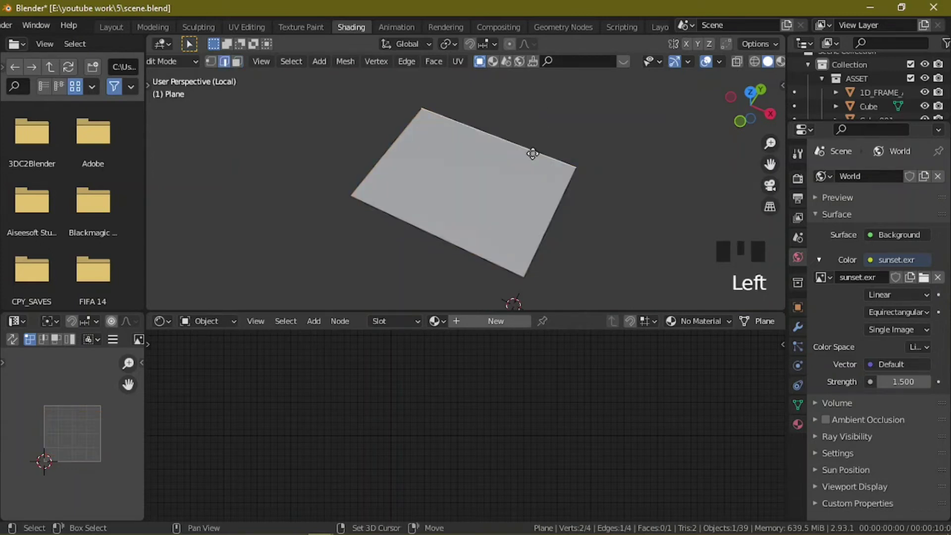
key("shift+d")
right_click(548, 120)
key("p")
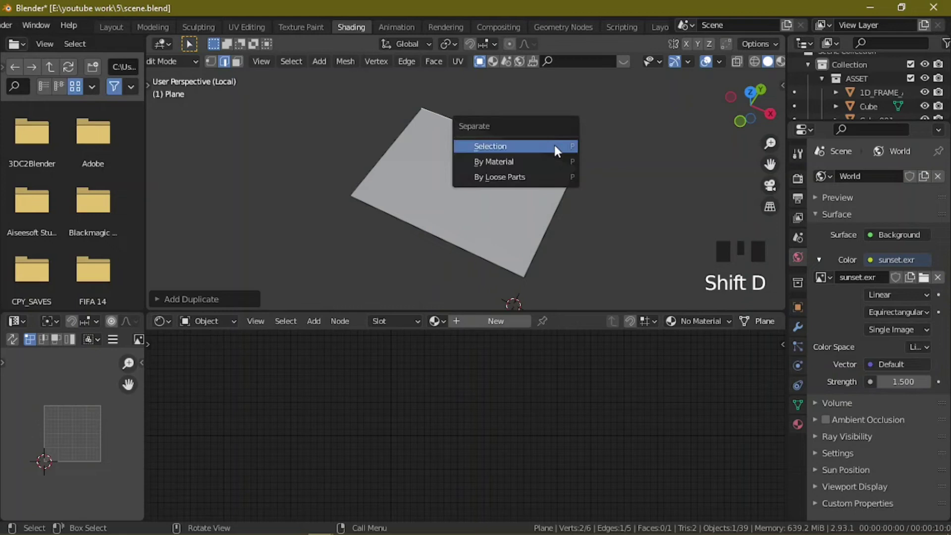
left_click(554, 146)
key("Tab")
- Extrude the separated back edge upward along Z by about 0.65 m to form a skirting strip
left_click(546, 153)
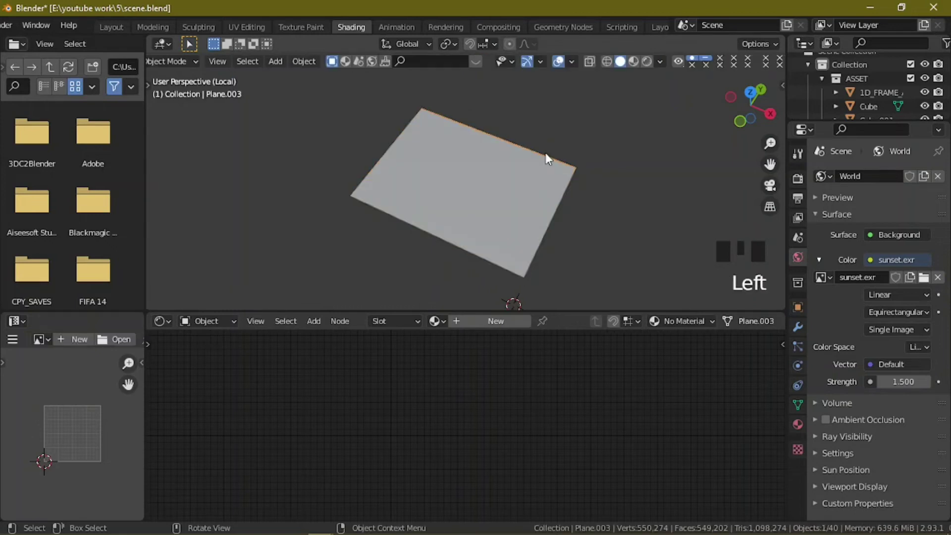
key("Tab")
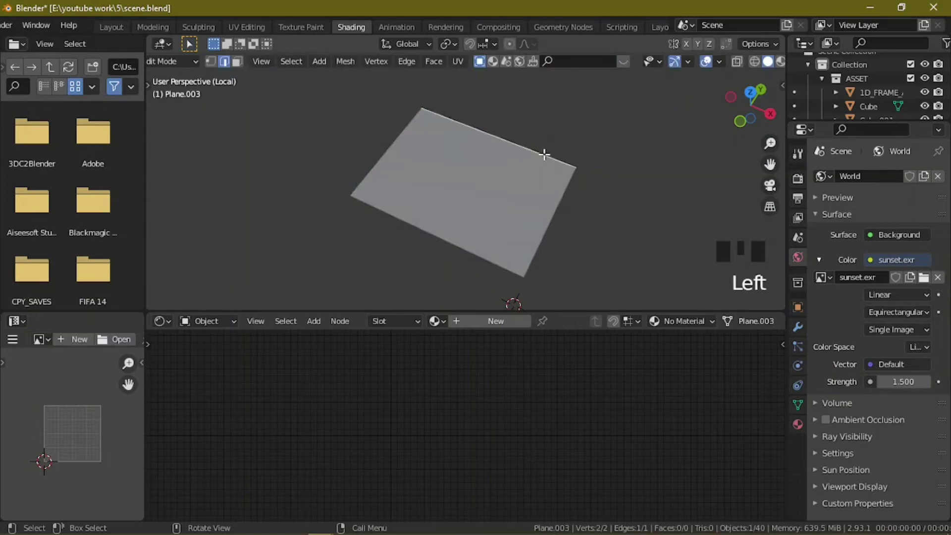
key("e")
key("z")
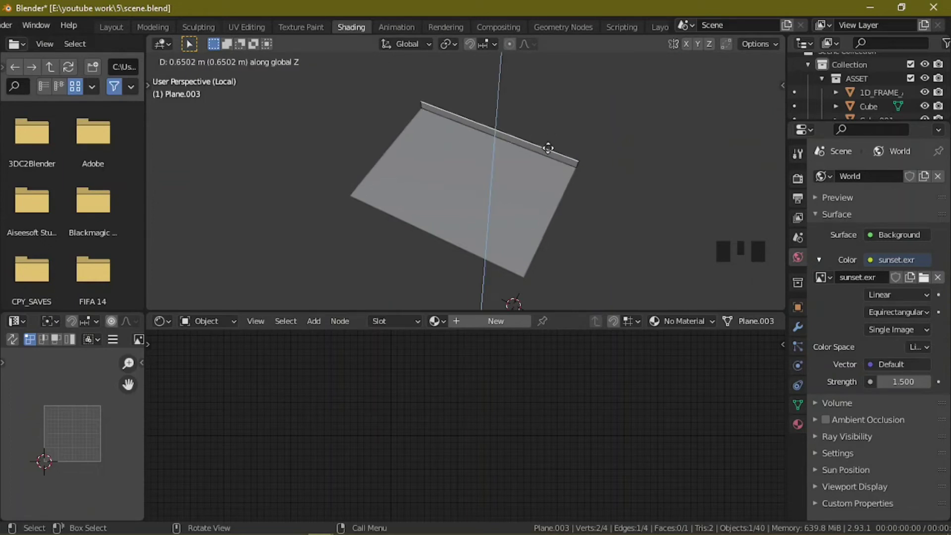
left_click(549, 148)
middle_click_drag(549, 147, 454, 108)
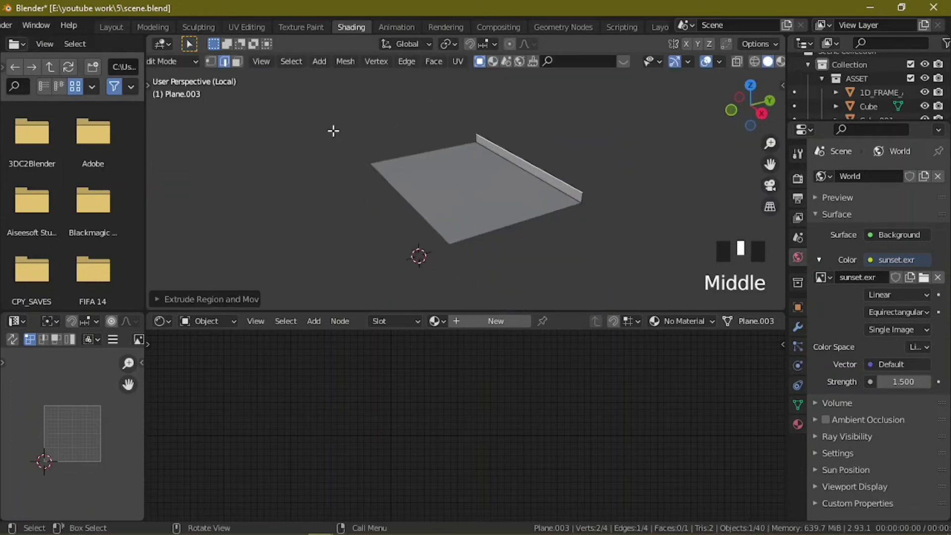
- Lower the skirting strip's top edge slightly and return to the full scene in Object Mode
left_click(165, 140)
scroll(616, 157, "up", 5)
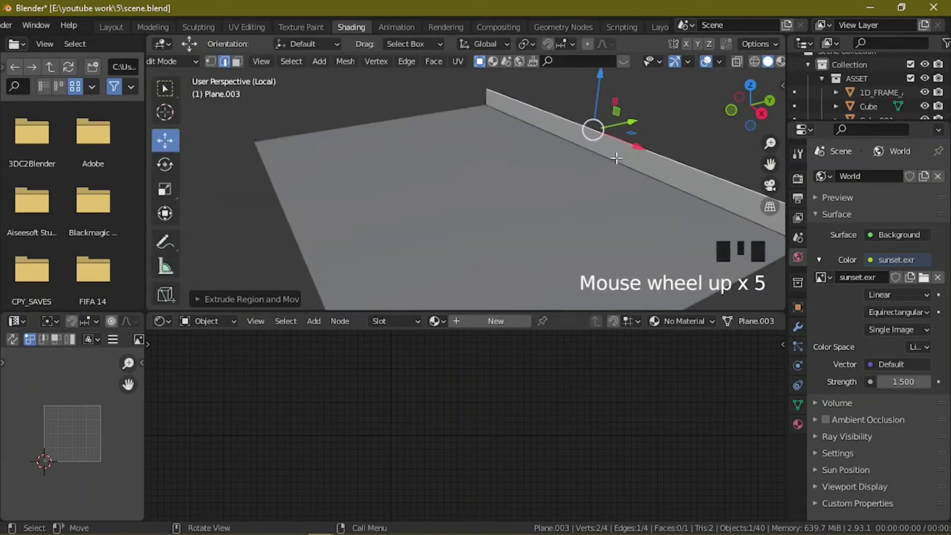
left_click_drag(598, 89, 601, 111)
key("KP_Divide")
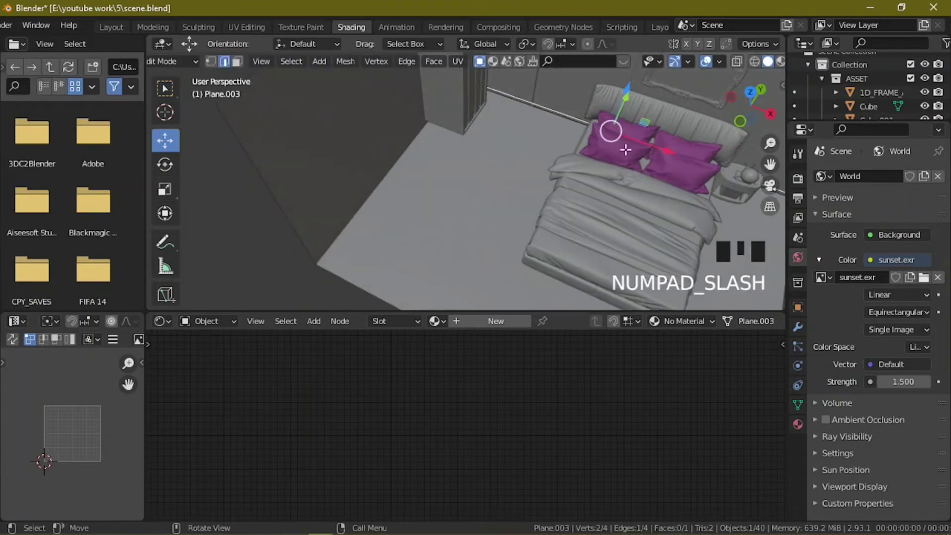
key("Tab")
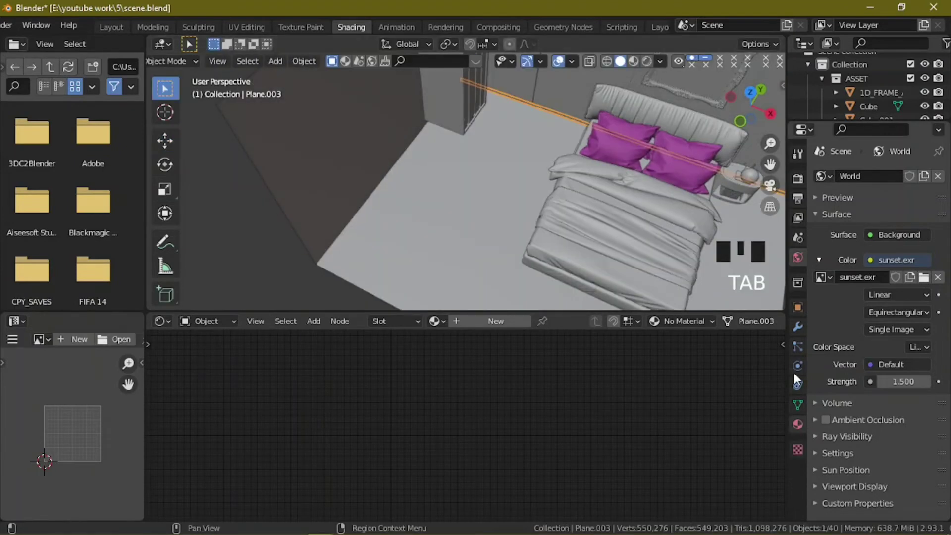
- Add a Solidify modifier to the skirting strip and inspect its thickness from the side
left_click(798, 327)
left_click(854, 177)
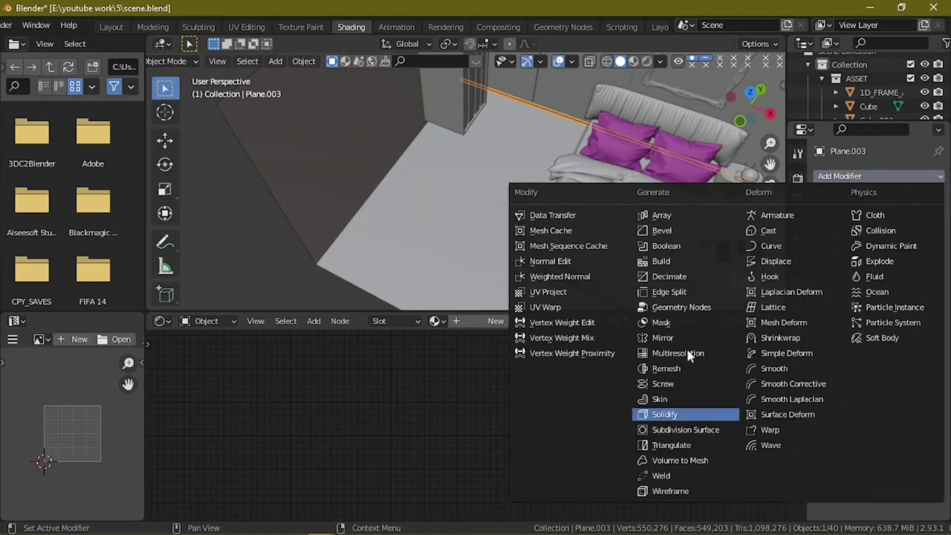
left_click(683, 413)
middle_click_drag(563, 156, 533, 99)
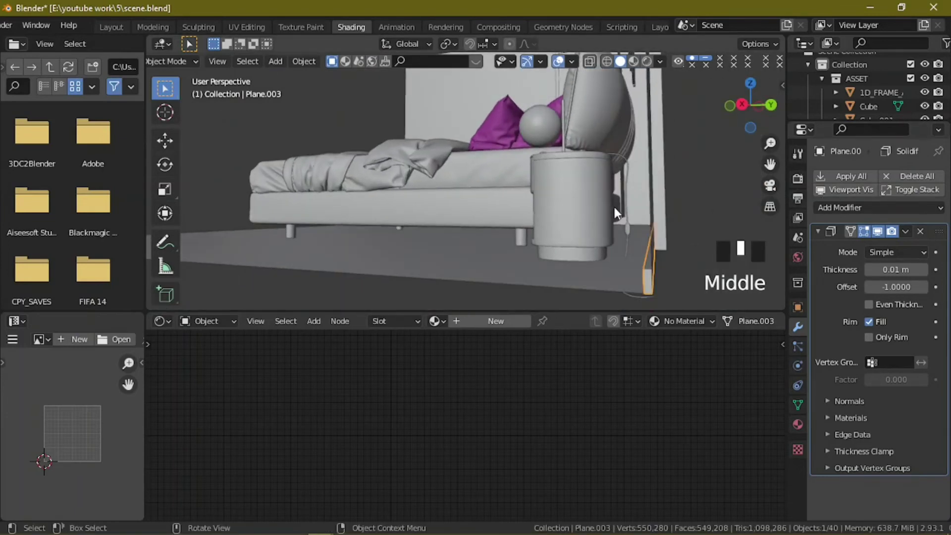
- Return to the camera view, deselect everything and save the scene file
key("KP_0")
key("a")
key("a")
key("a")
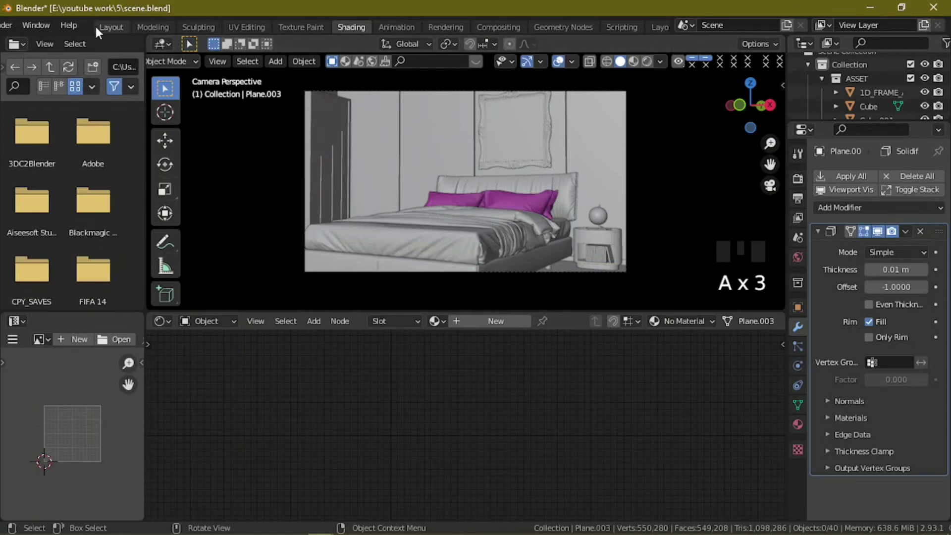
scroll(9, 26, "up", 3)
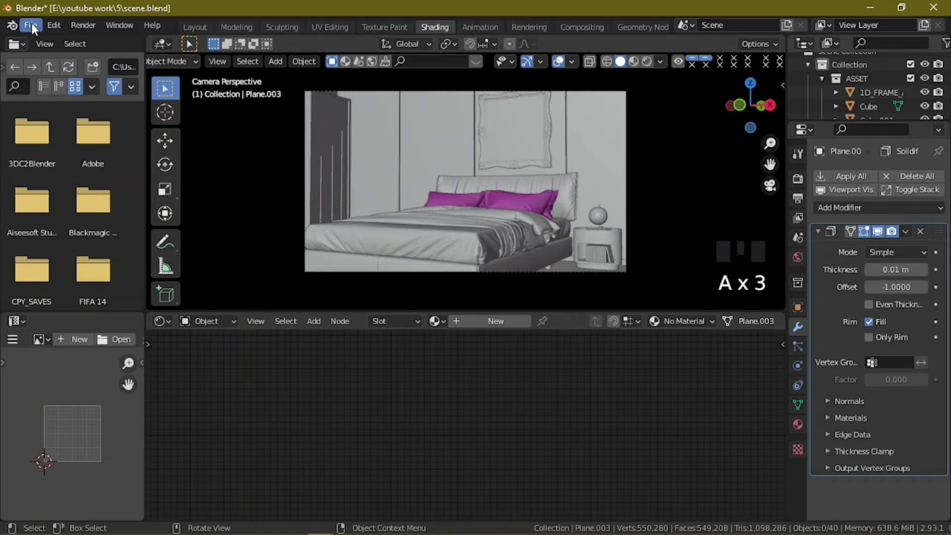
left_click(31, 25)
left_click(64, 149)
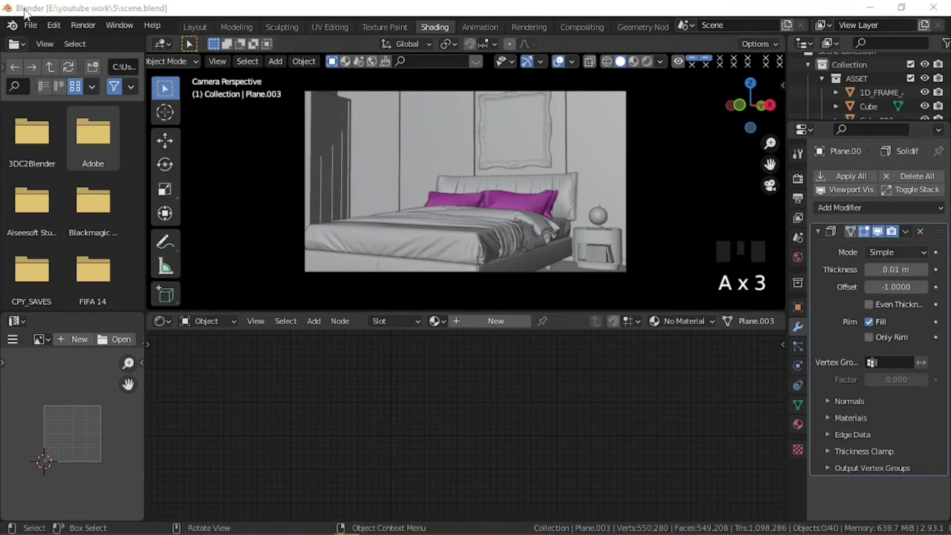
- Give the floor plane a new material
middle_click_drag(286, 143, 307, 233)
scroll(357, 223, "down", 4)
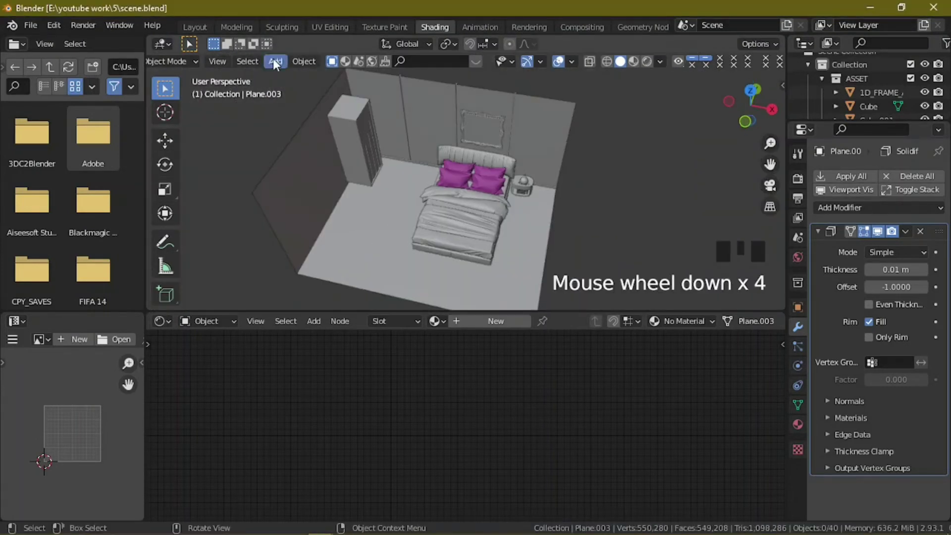
left_click(352, 225)
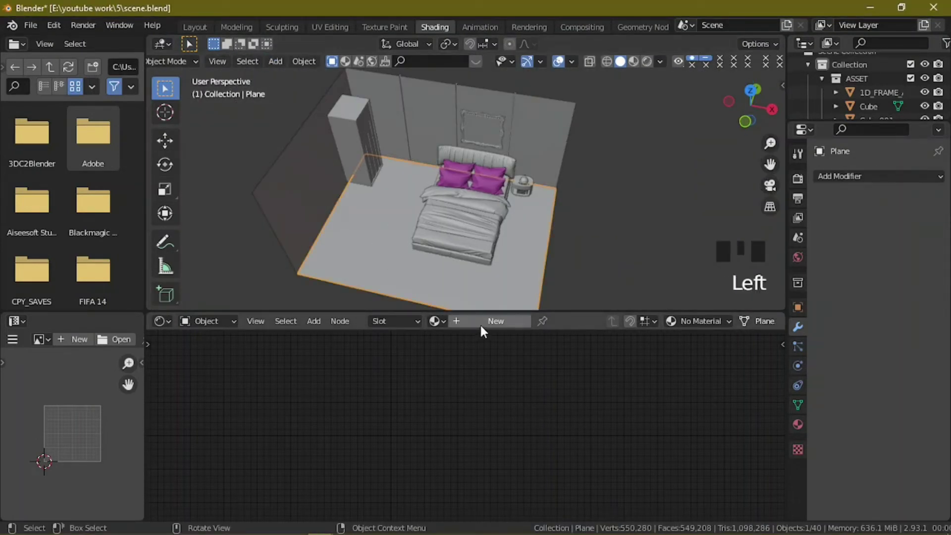
left_click(479, 323)
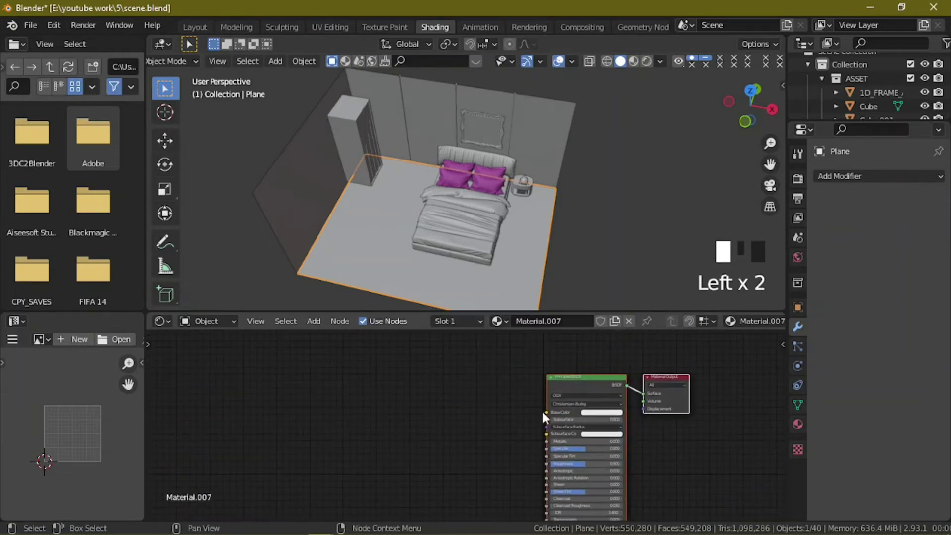
- Add an Image Texture node to the floor material and load th3kef3fw_2K_Albedo.jpg into it
key("shift+a")
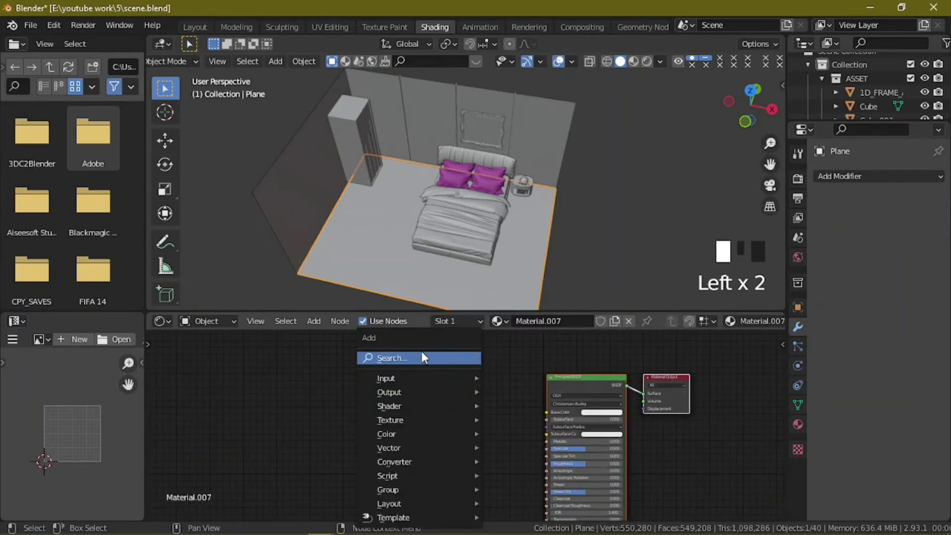
left_click(421, 359)
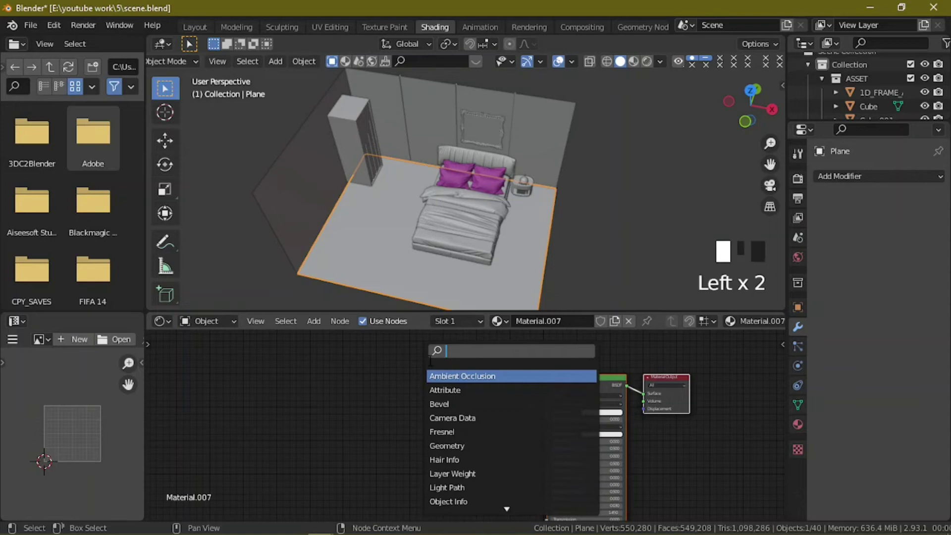
type("im")
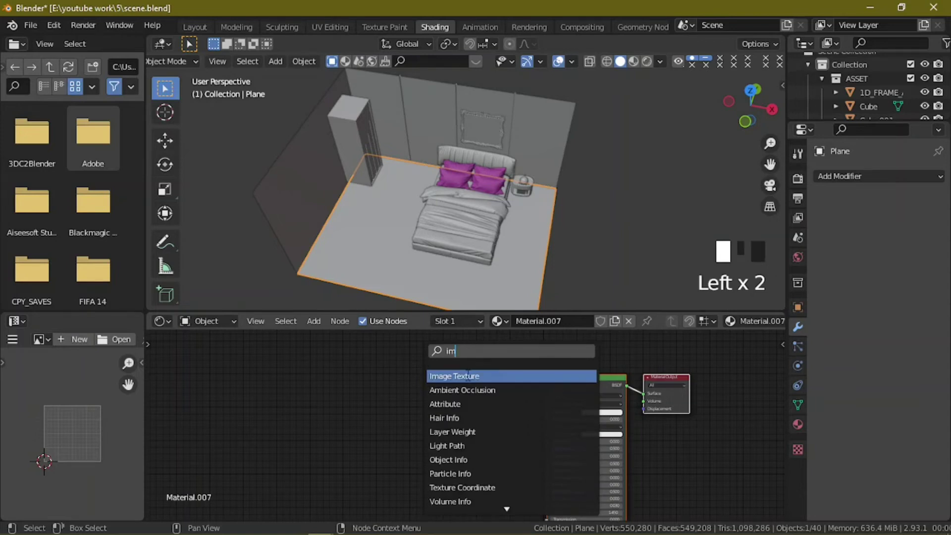
left_click(467, 376)
left_click(377, 384)
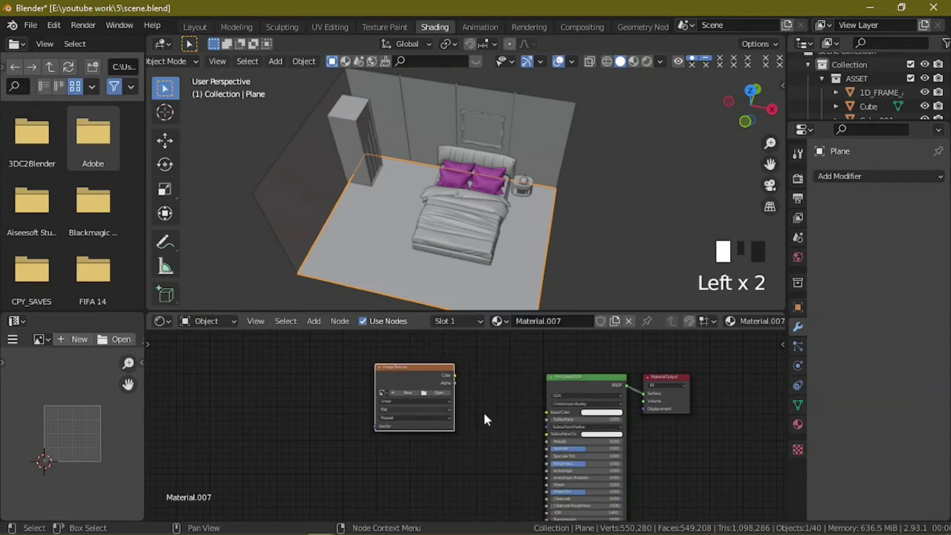
scroll(492, 399, "up", 4)
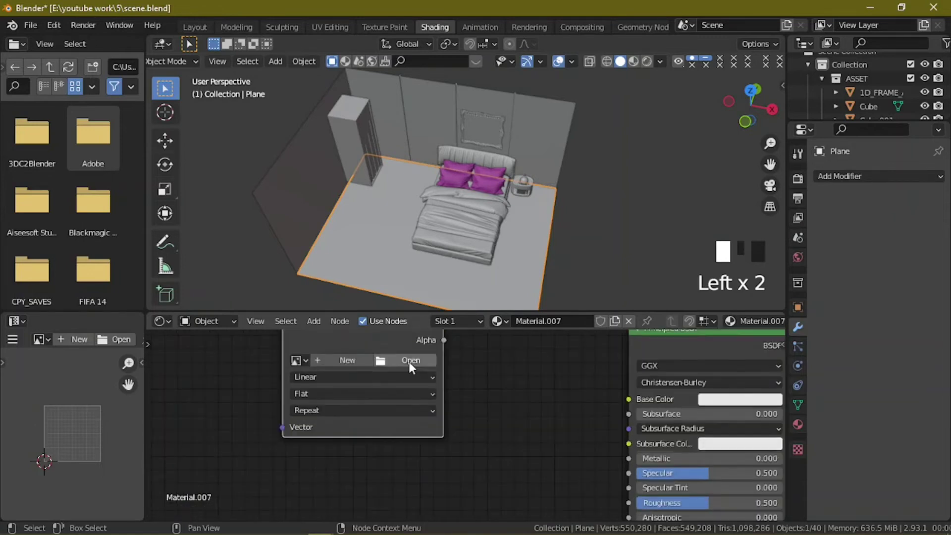
left_click(409, 362)
double_click(392, 131)
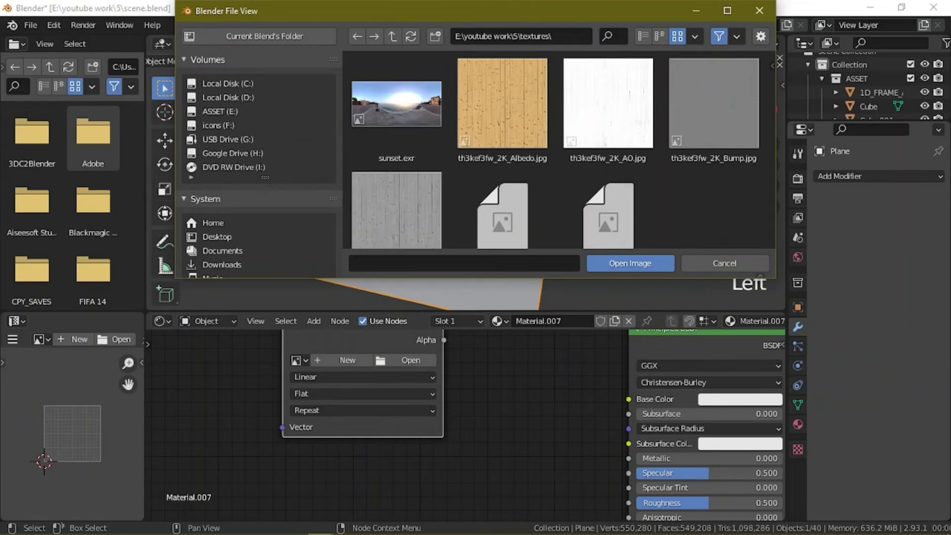
left_click(492, 96)
left_click(636, 263)
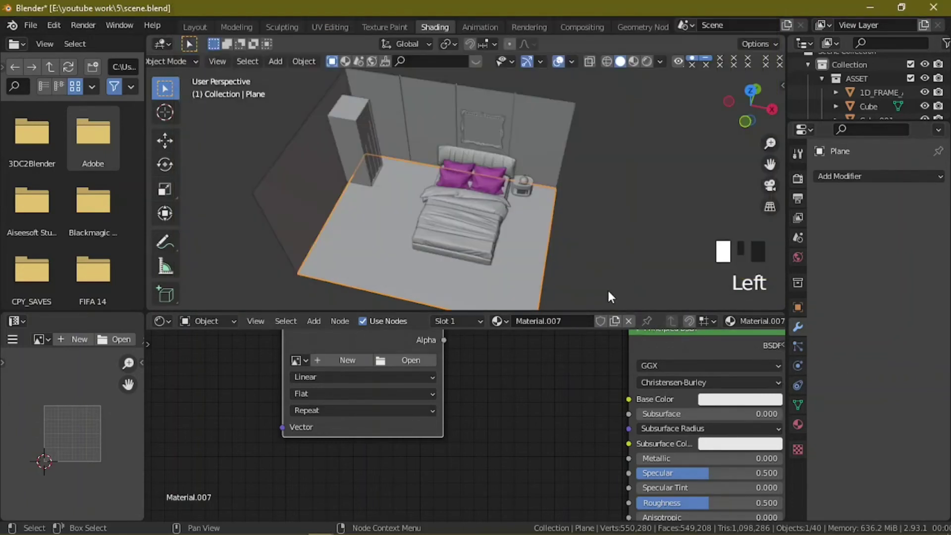
- Duplicate the albedo texture node and load th3kef3fw_2K_AO.jpg into the copy
scroll(489, 357, "down", 2)
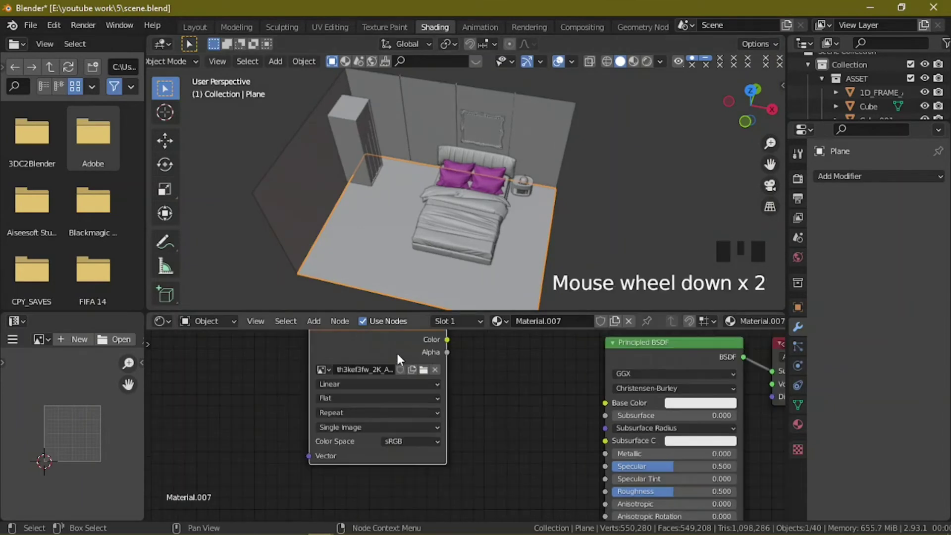
key("shift+d")
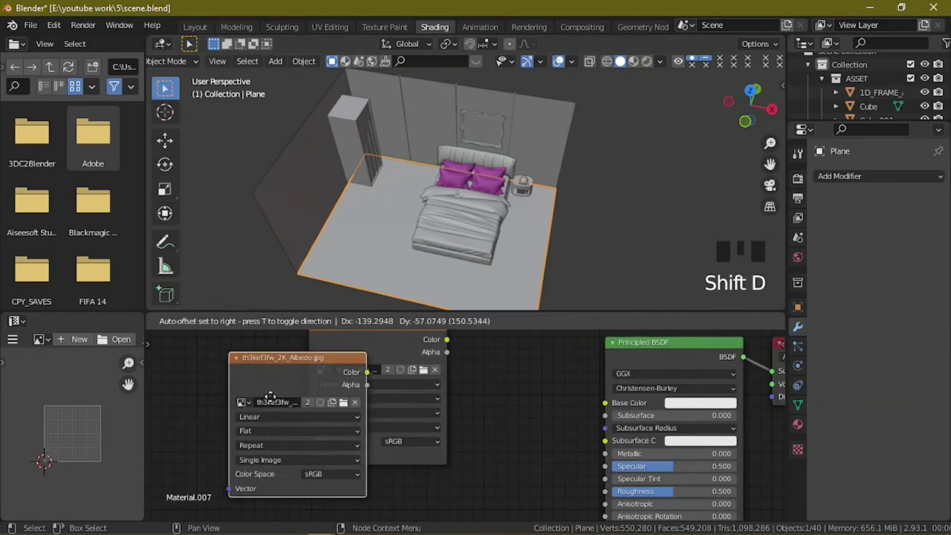
left_click(268, 410)
left_click(273, 415)
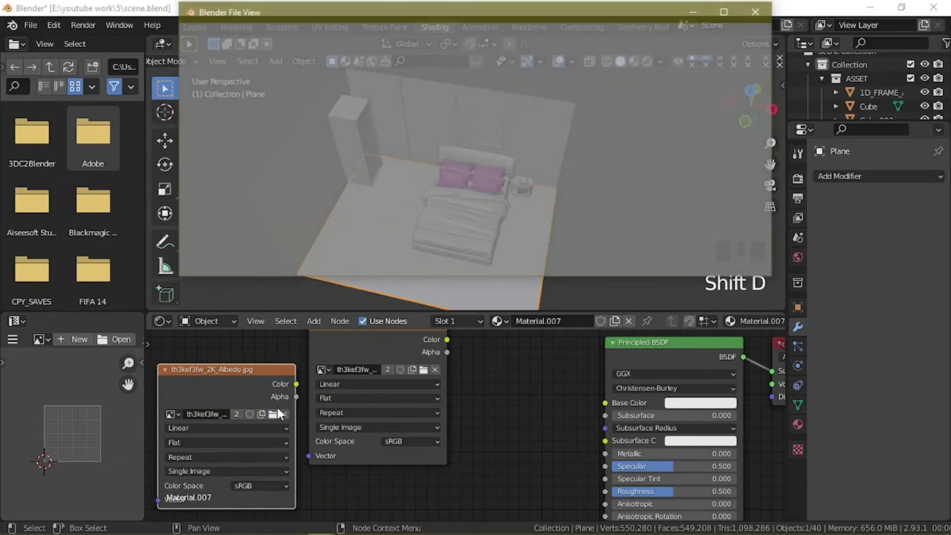
left_click(589, 149)
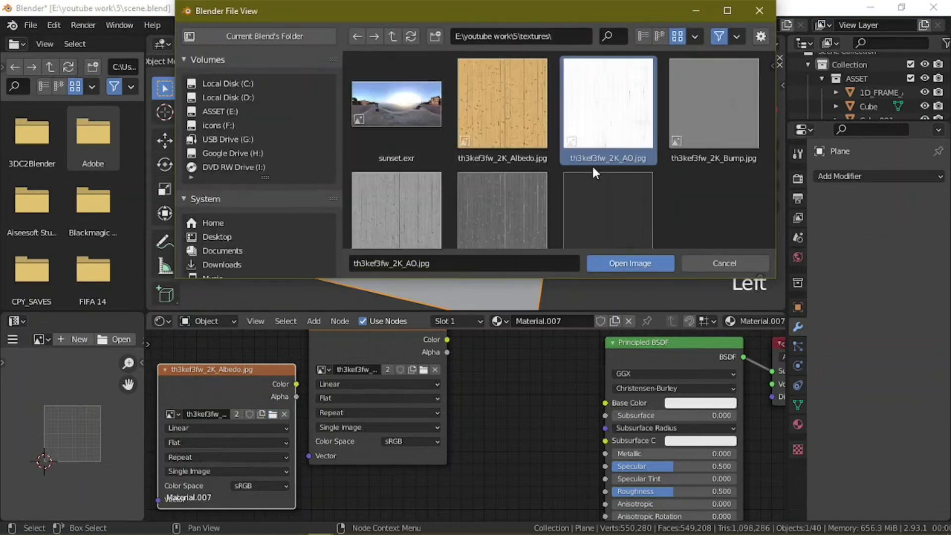
left_click(623, 261)
- Add a MixRGB node between the texture nodes and the Principled BSDF
key("shift+a")
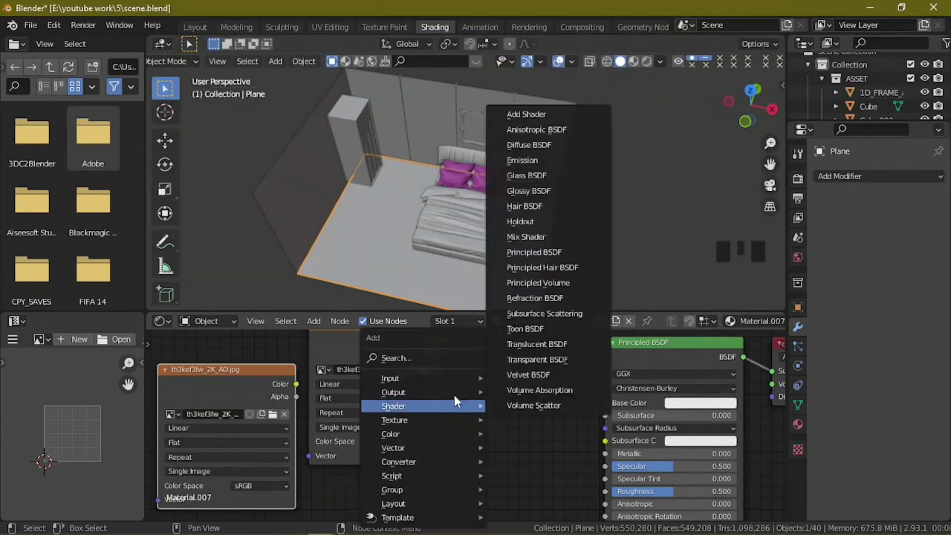
left_click(418, 355)
type("mi")
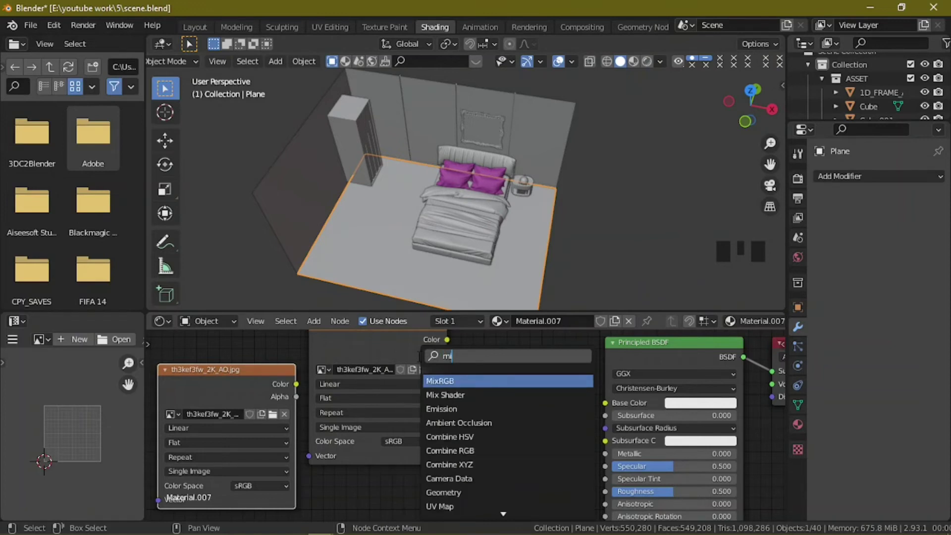
key("Down")
key("Down")
type("x")
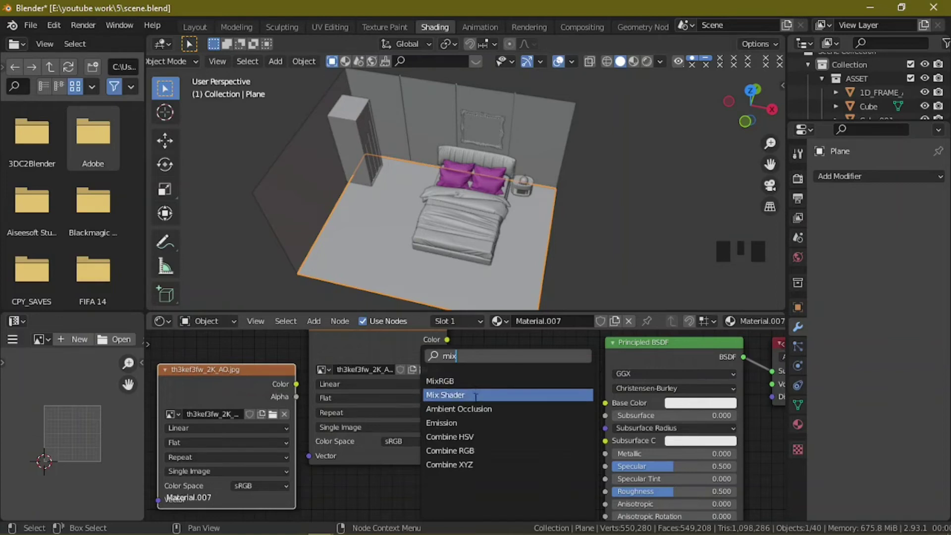
left_click(474, 381)
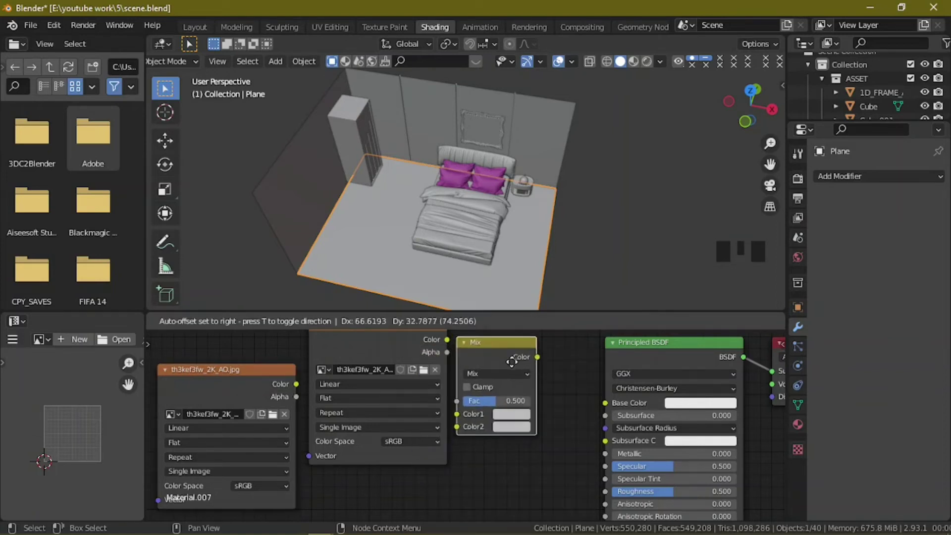
left_click(549, 351)
- Connect the albedo color to Color1 and the AO color to Color2, with the AO color space set to Non-Color
left_click_drag(451, 340, 502, 402)
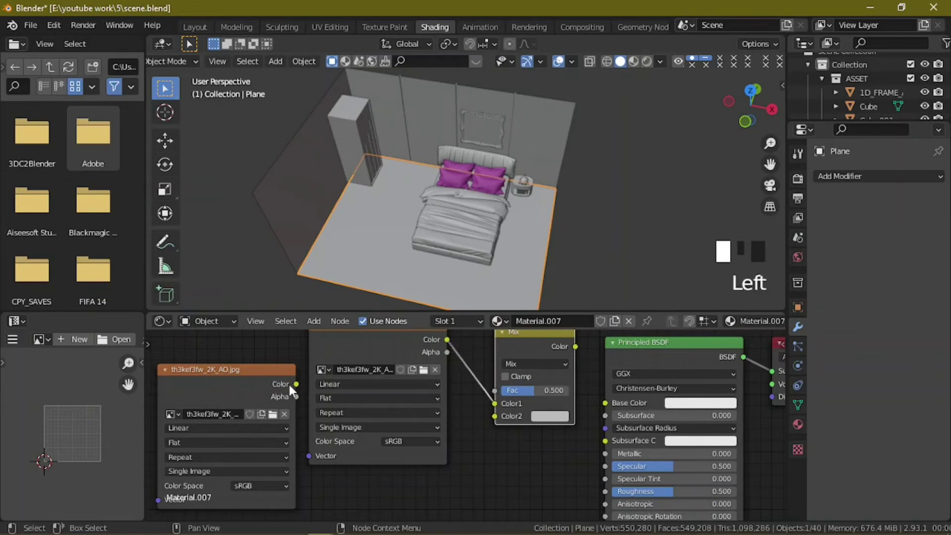
left_click_drag(296, 384, 495, 416)
left_click(274, 485)
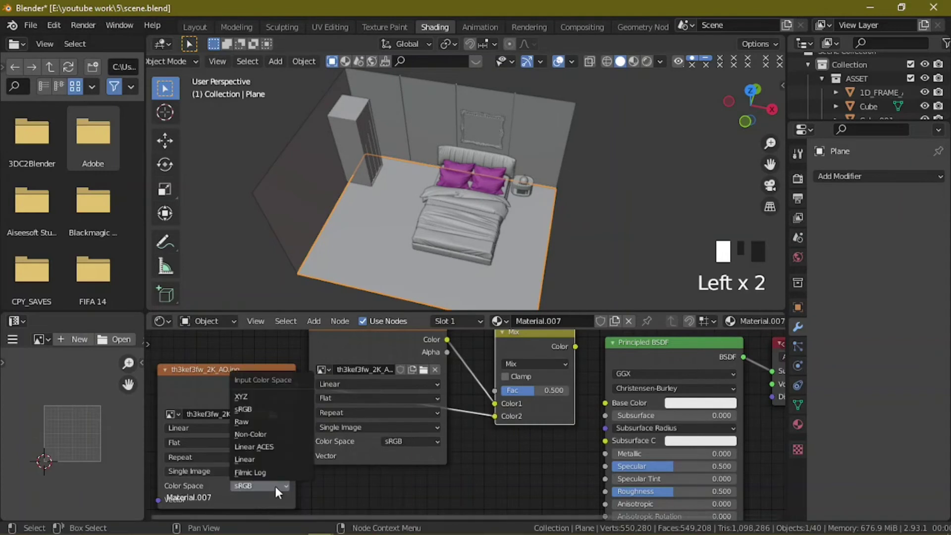
left_click(269, 435)
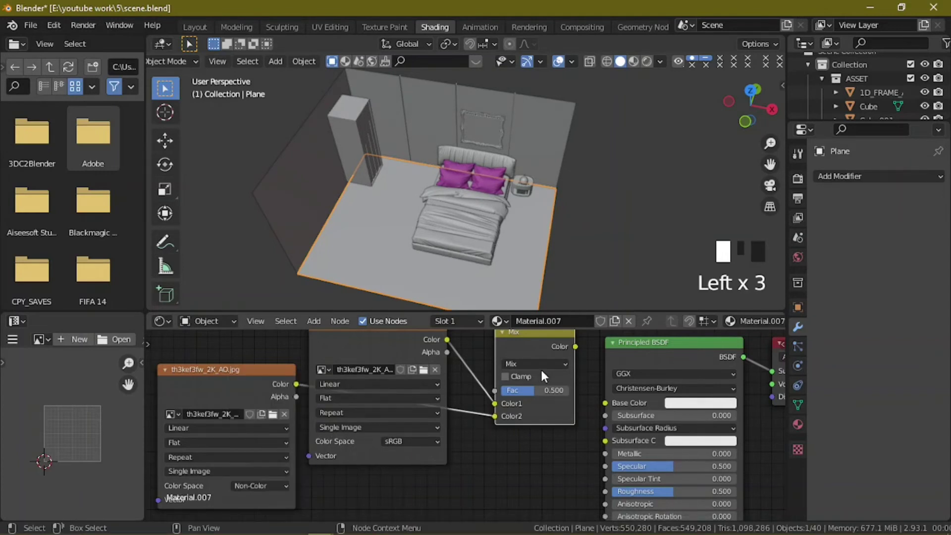
- Set the mix node to Multiply, collapse both texture nodes and connect the mix output to Base Color
left_click(542, 361)
left_click(525, 316)
left_click_drag(400, 343, 361, 330)
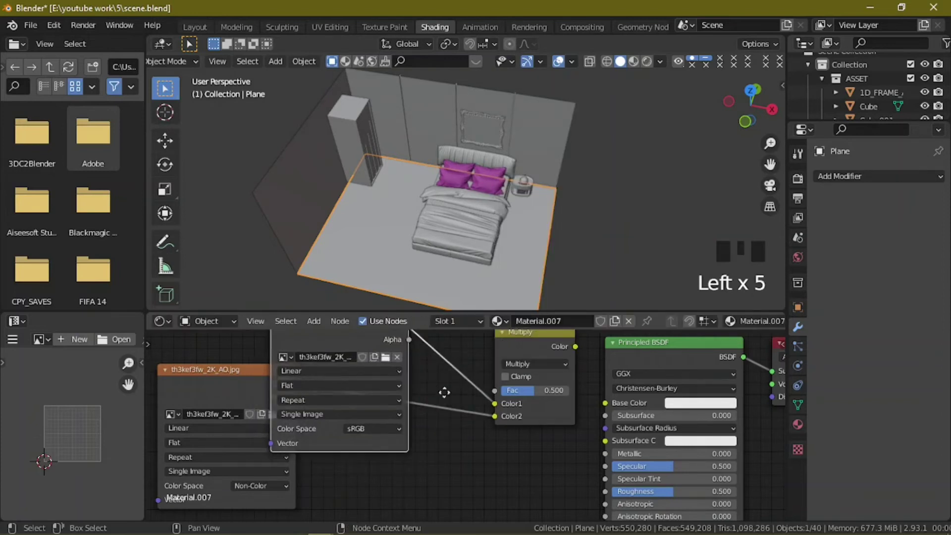
left_click(317, 361)
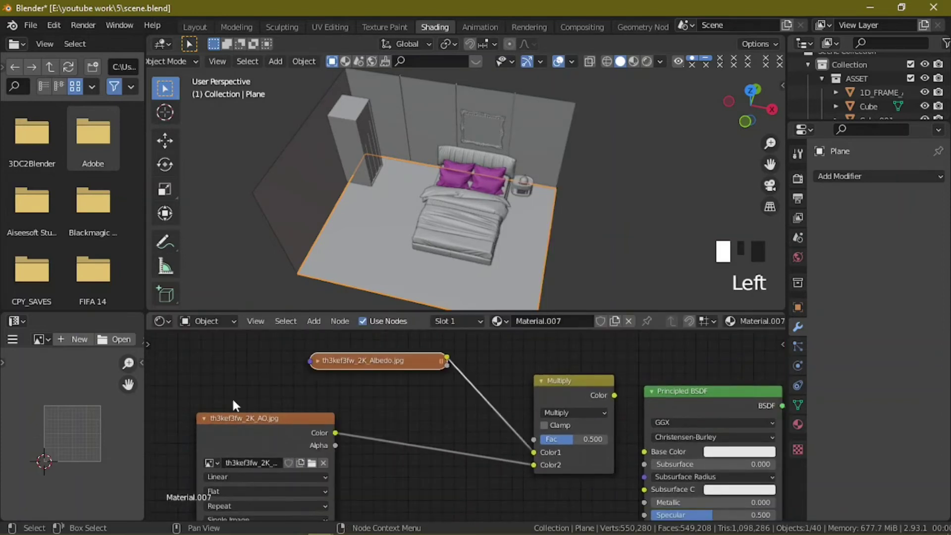
left_click(203, 420)
left_click_drag(542, 396, 484, 414)
left_click_drag(557, 412, 644, 452)
- Add Texture Coordinate and Mapping nodes to the albedo texture and connect the Mapping vector to the AO texture too
middle_click_drag(437, 392, 584, 426)
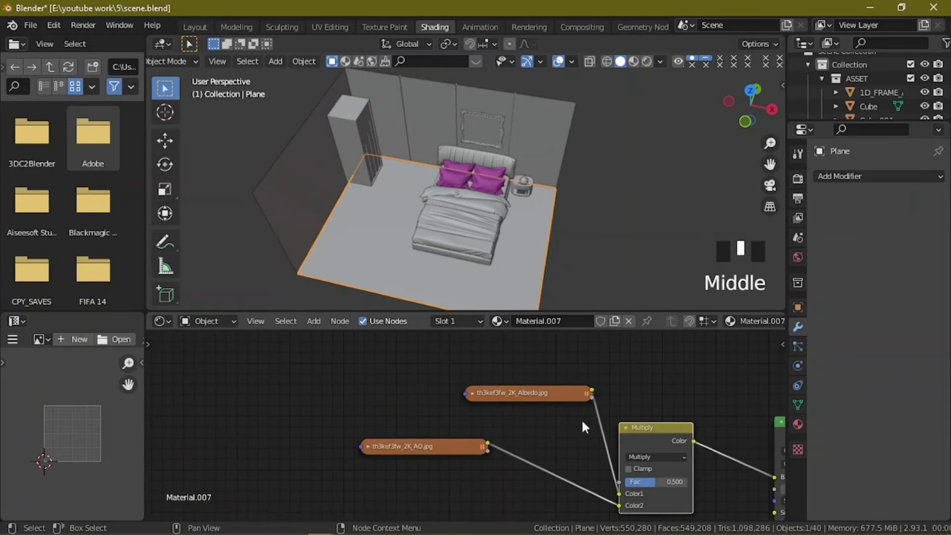
left_click(548, 394)
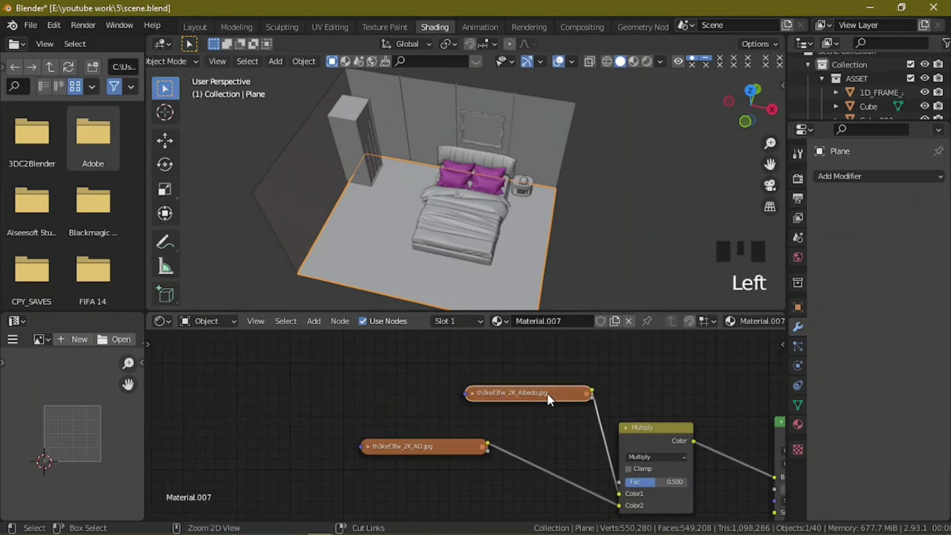
key("ctrl+t")
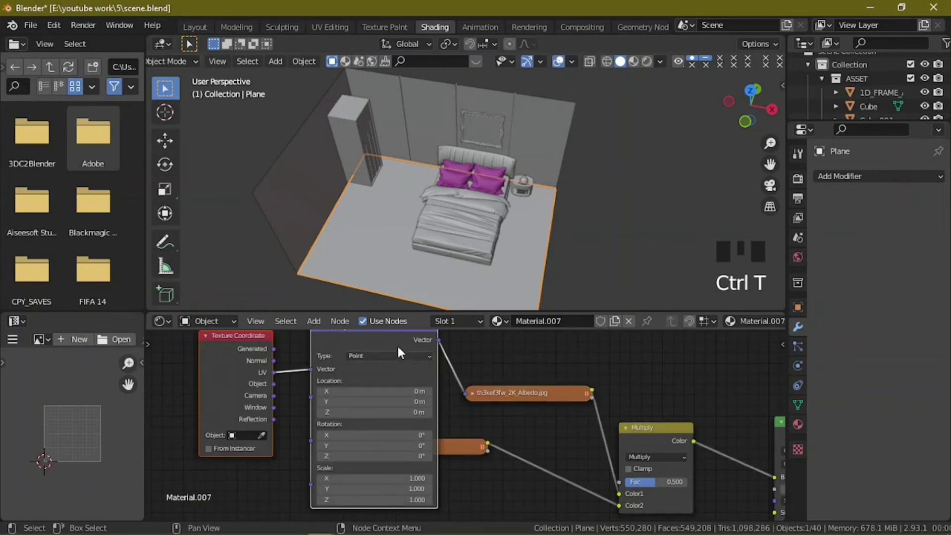
left_click_drag(392, 369, 253, 494)
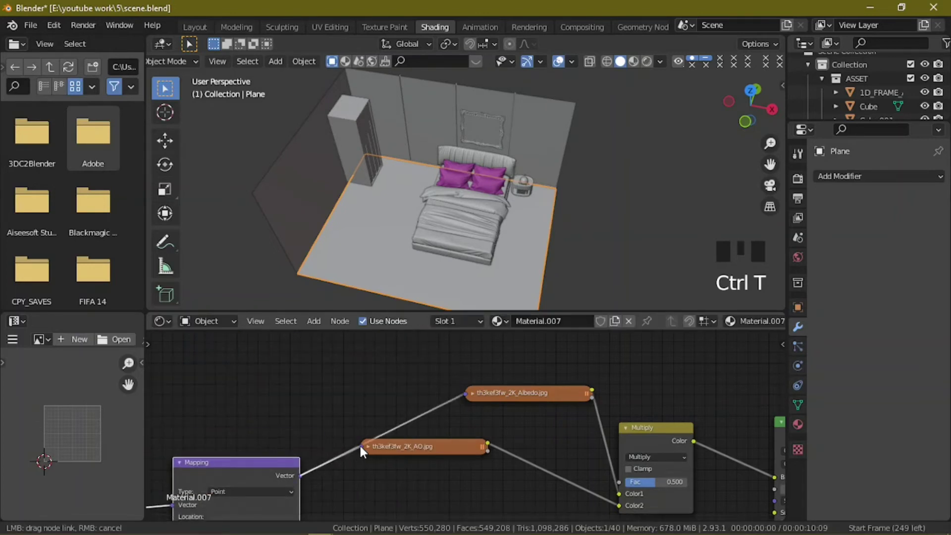
left_click(349, 467)
- Duplicate the AO texture node below the original and connect the Mapping vector to the copy
middle_click_drag(364, 399, 353, 452)
left_click(293, 361)
left_click_drag(293, 362, 313, 393)
key("shift+d")
left_click(320, 445)
middle_click_drag(177, 395, 236, 367)
left_click_drag(204, 356, 298, 407)
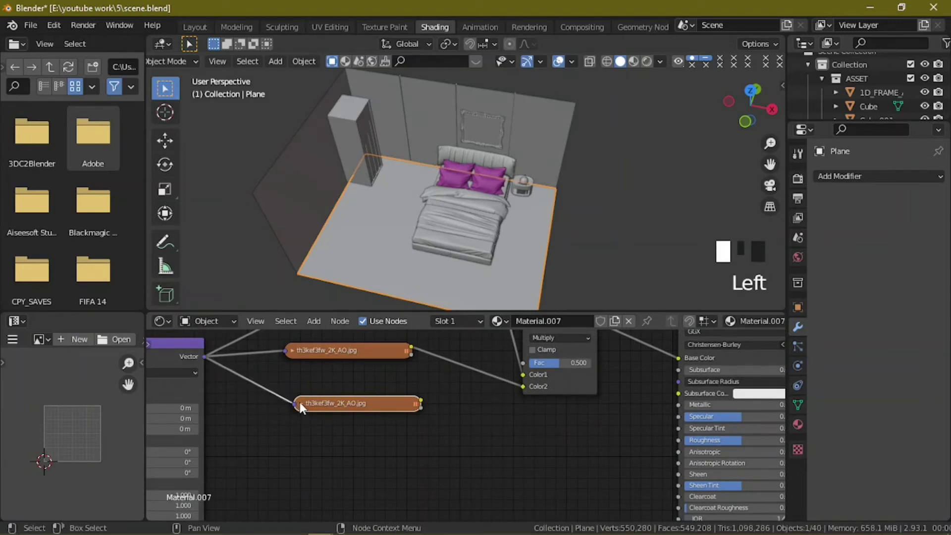
- Expand the duplicated texture node and load th3kef3fw_2K_Specular.jpg into it
left_click(300, 403)
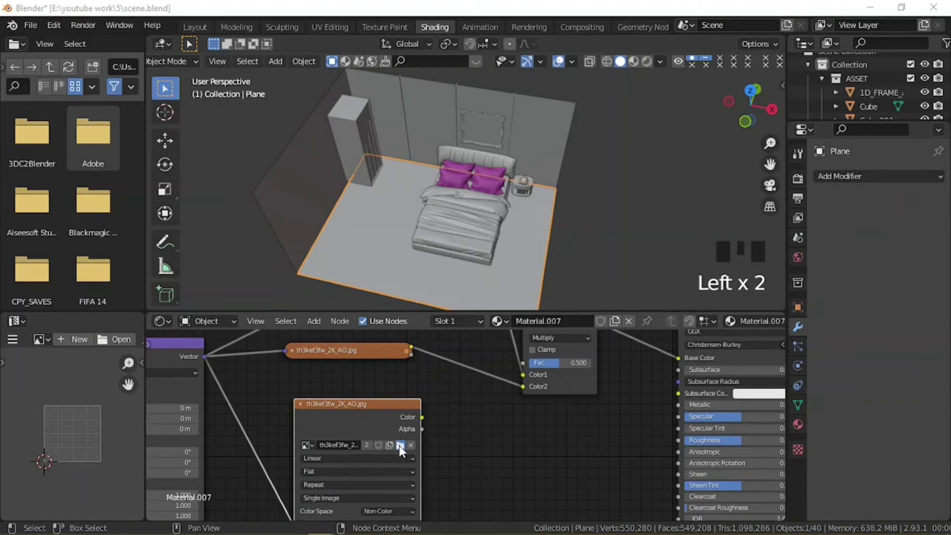
left_click(399, 445)
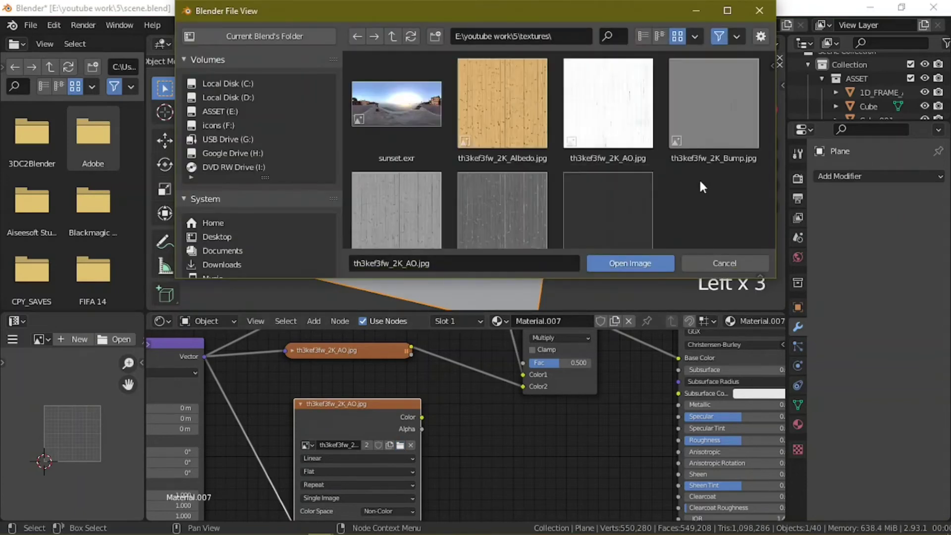
scroll(700, 188, "down", 1)
scroll(674, 203, "down", 1)
left_click(618, 198)
left_click(631, 261)
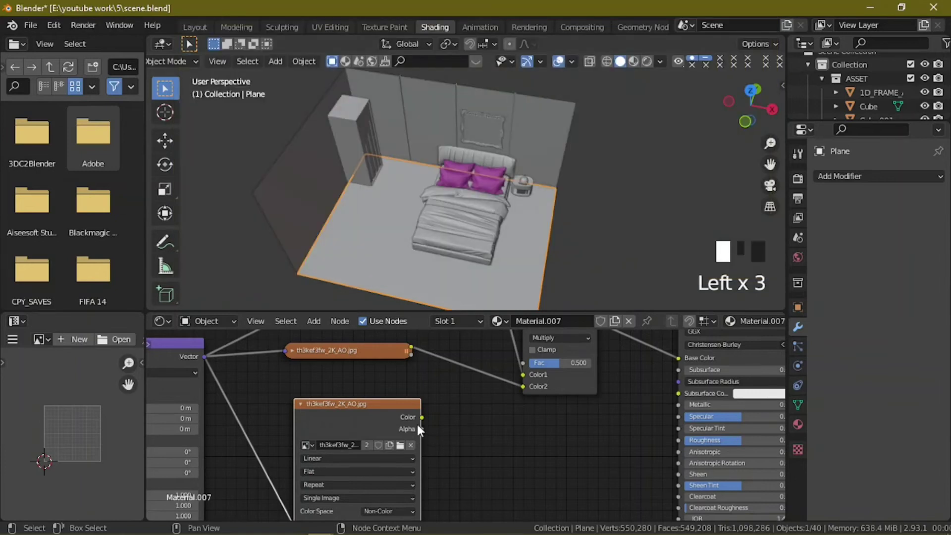
- Add an Invert node and route the specular texture's color through it into the Principled BSDF's Specular input
key("shift+a")
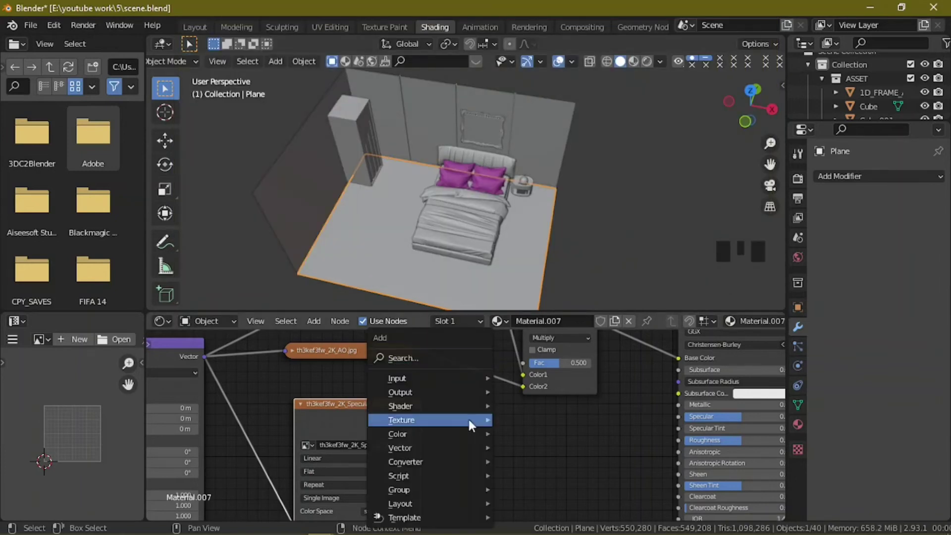
left_click(436, 357)
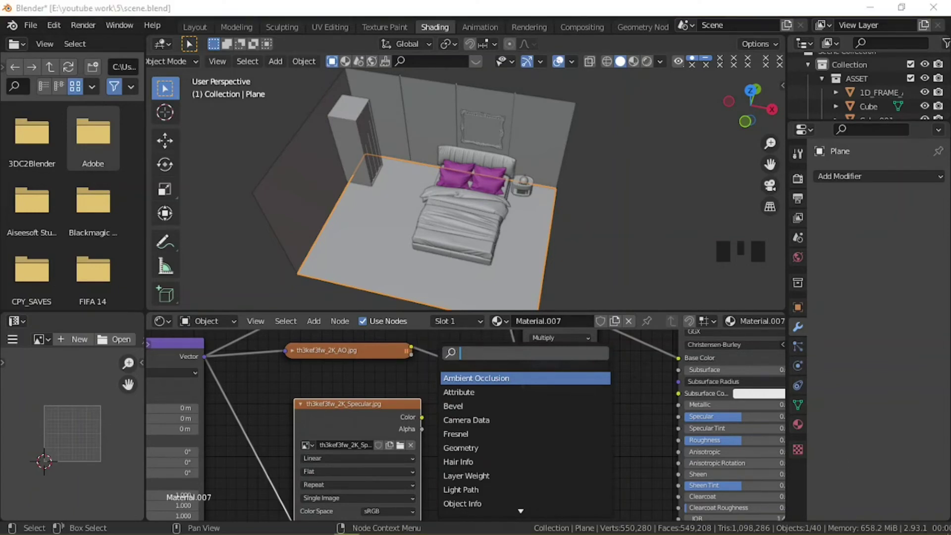
type("Inv")
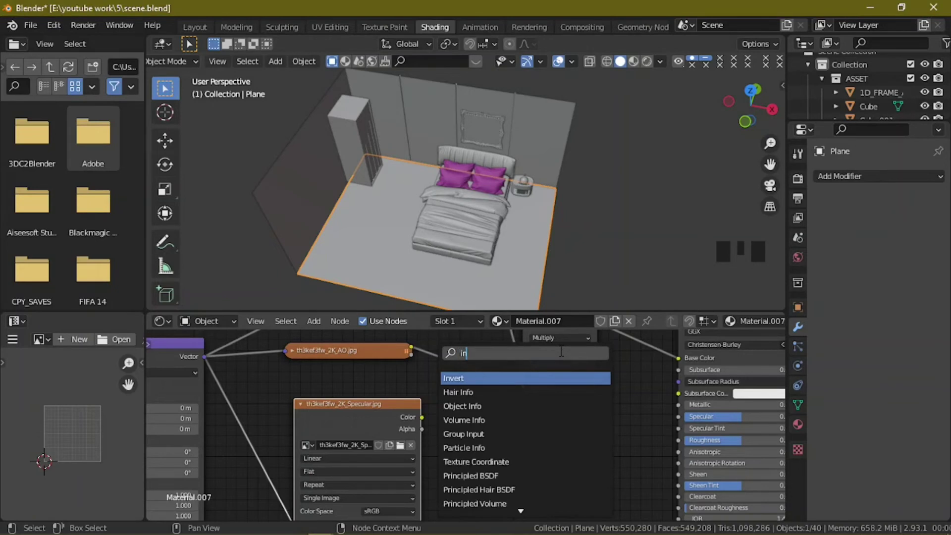
left_click(547, 378)
left_click(448, 400)
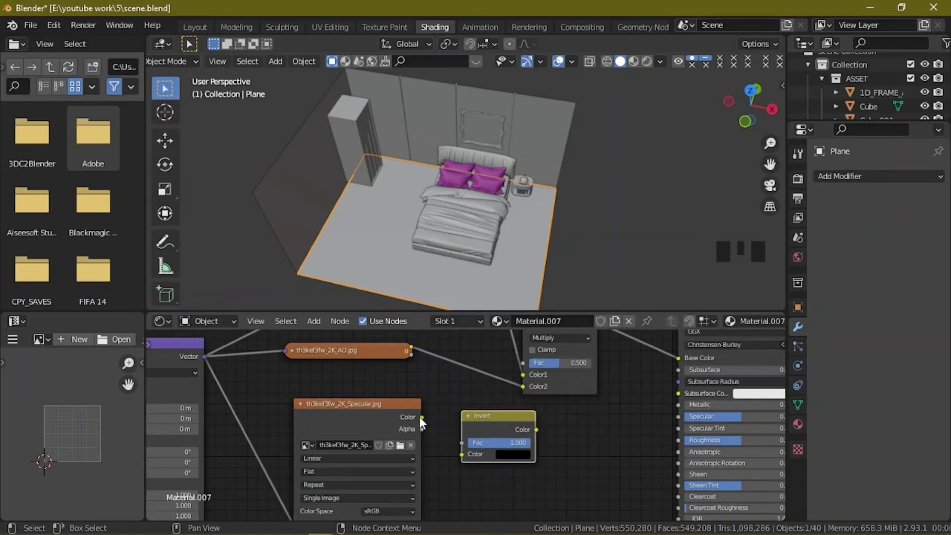
left_click_drag(421, 417, 464, 453)
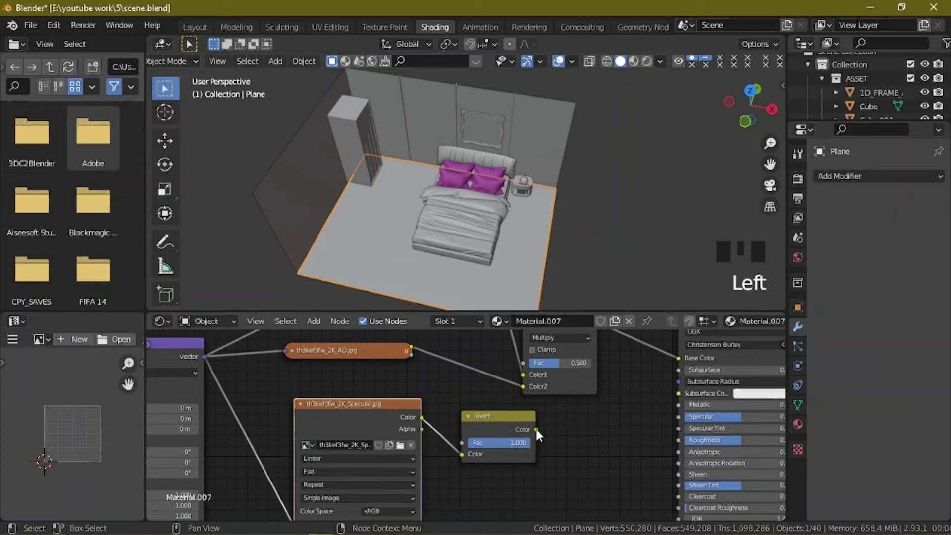
left_click_drag(537, 429, 686, 419)
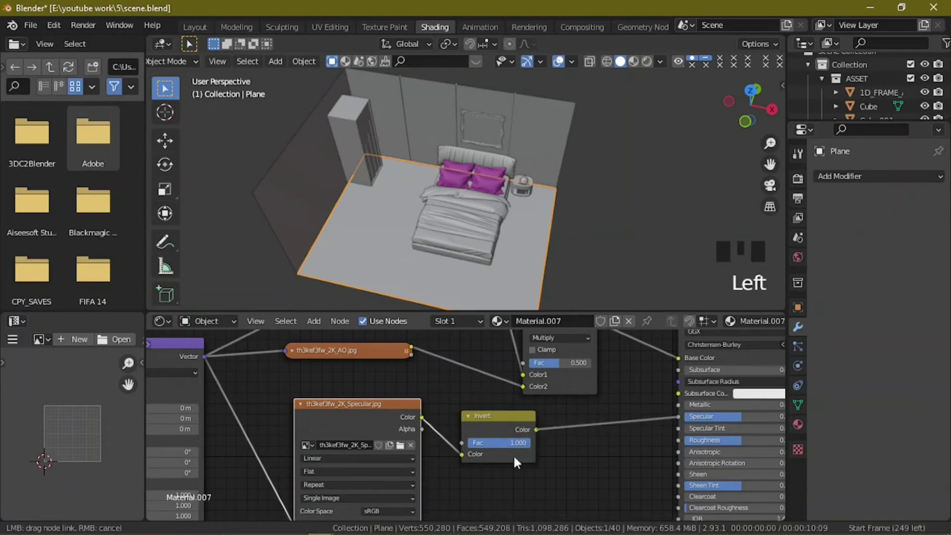
- Set the specular texture's color space to Non-Color and place a duplicate of the node below it
middle_click_drag(513, 454, 517, 418)
left_click(406, 471)
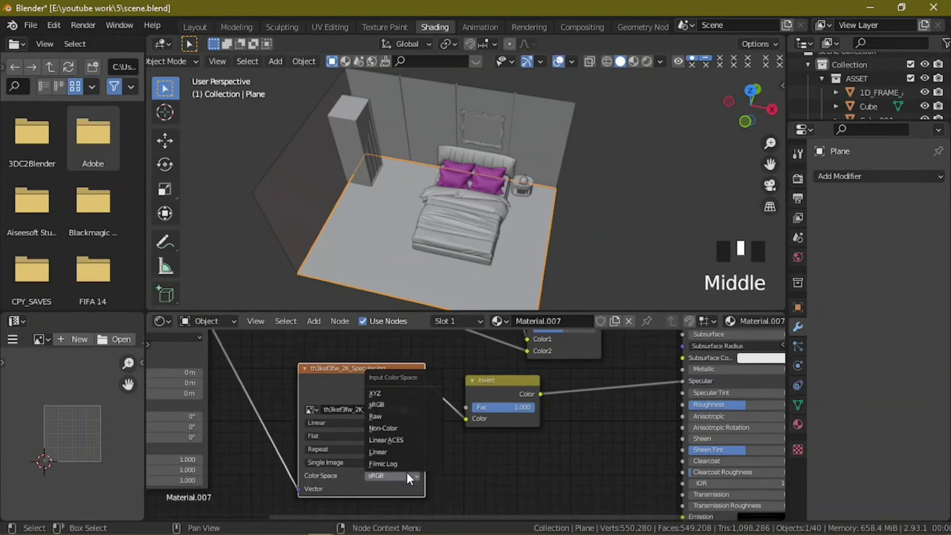
left_click(396, 429)
middle_click_drag(447, 442, 415, 424)
key("shift+d")
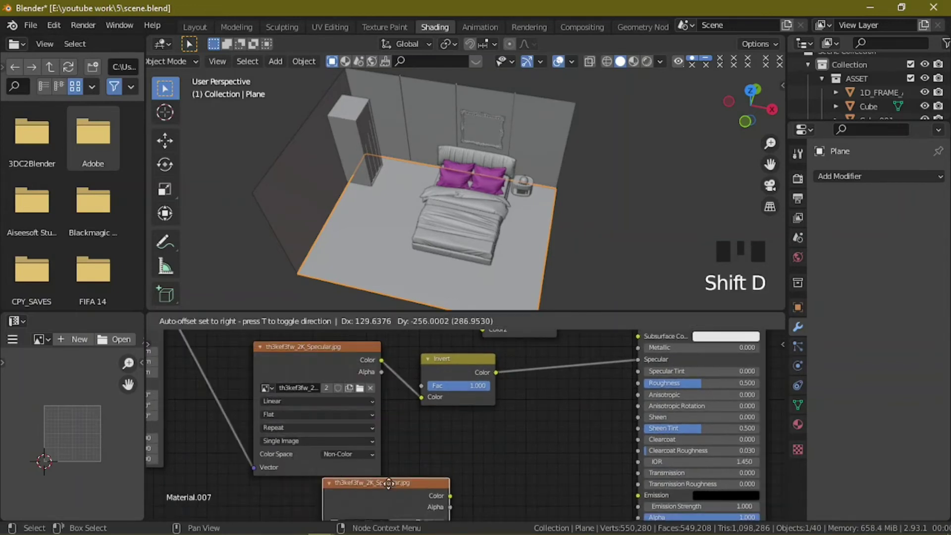
left_click(370, 480)
scroll(358, 470, "down", 5)
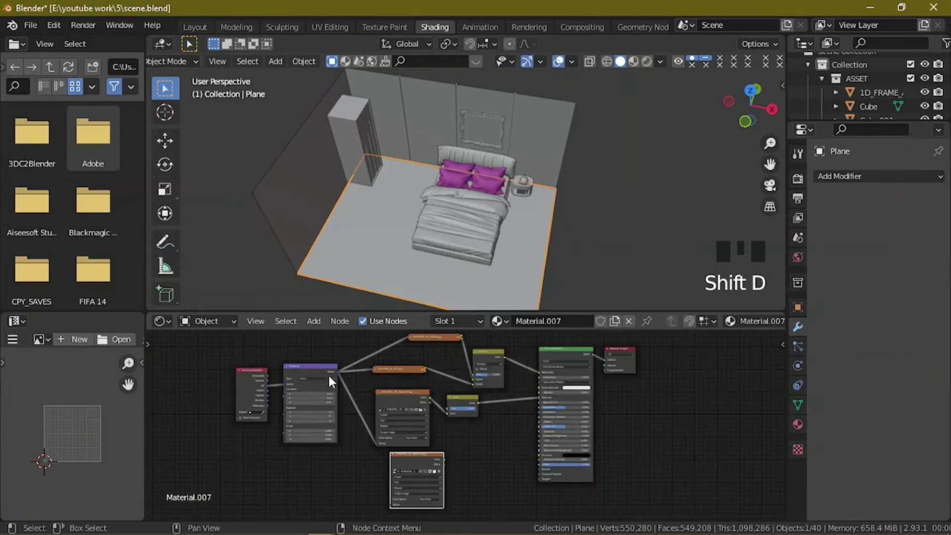
- Collapse the original specular texture node that feeds the Invert node
left_click(377, 393)
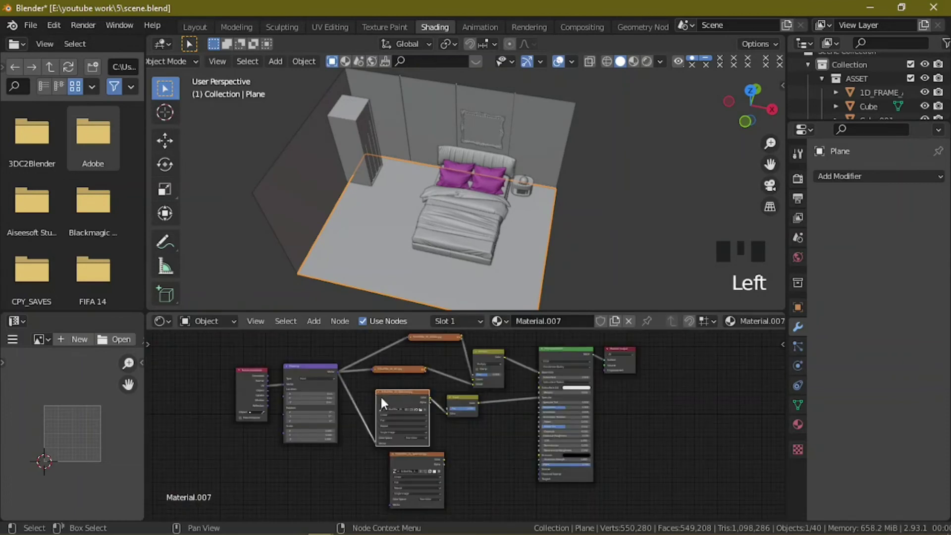
left_click(376, 391)
left_click(378, 396)
left_click(379, 389)
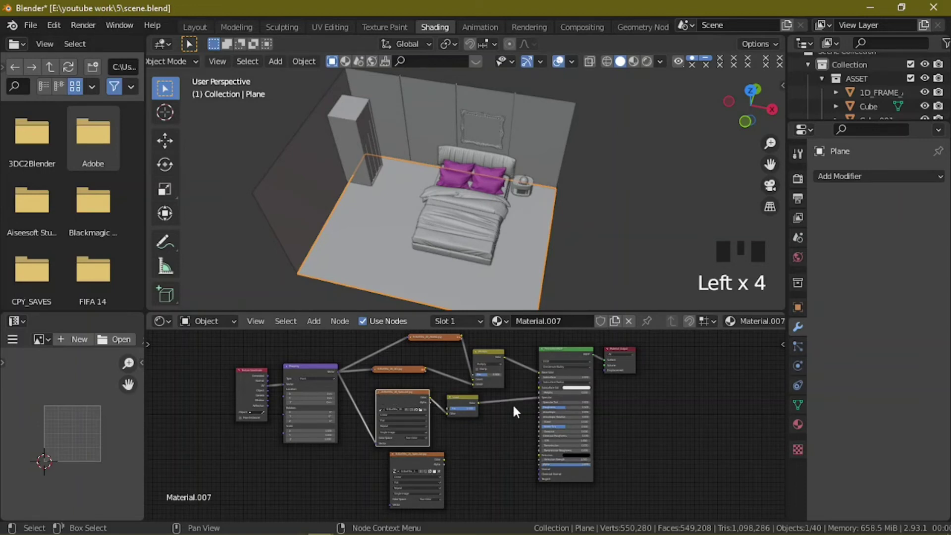
scroll(511, 397, "up", 2)
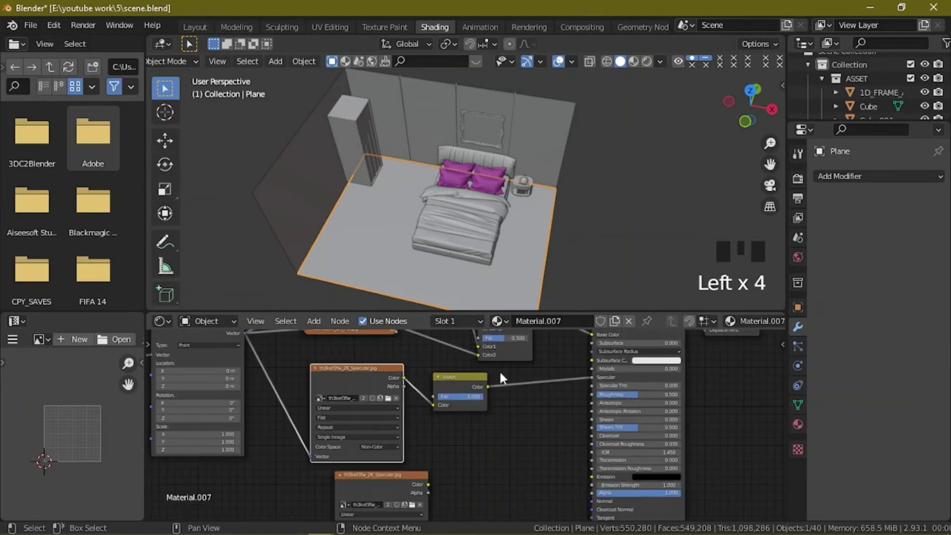
left_click(315, 369)
middle_click_drag(491, 385, 477, 445)
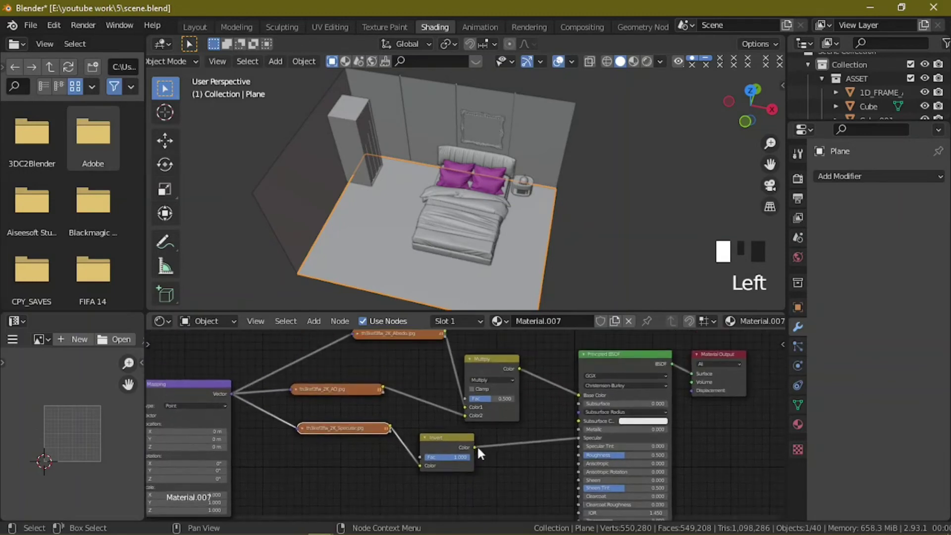
- Set the Fac of the Multiply node that mixes albedo and AO to 0.200
left_click(493, 398)
left_click(492, 398)
left_click(492, 400)
- Load th3kef3fw_2K_Roughness.jpg into the duplicated specular texture node
middle_click_drag(262, 424, 301, 356)
left_click_drag(415, 475, 397, 428)
left_click(418, 449)
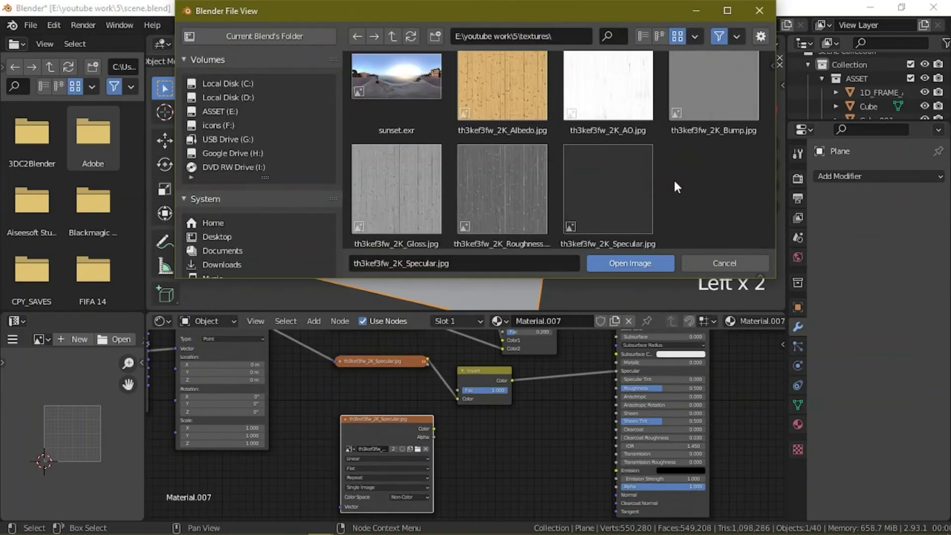
left_click(513, 197)
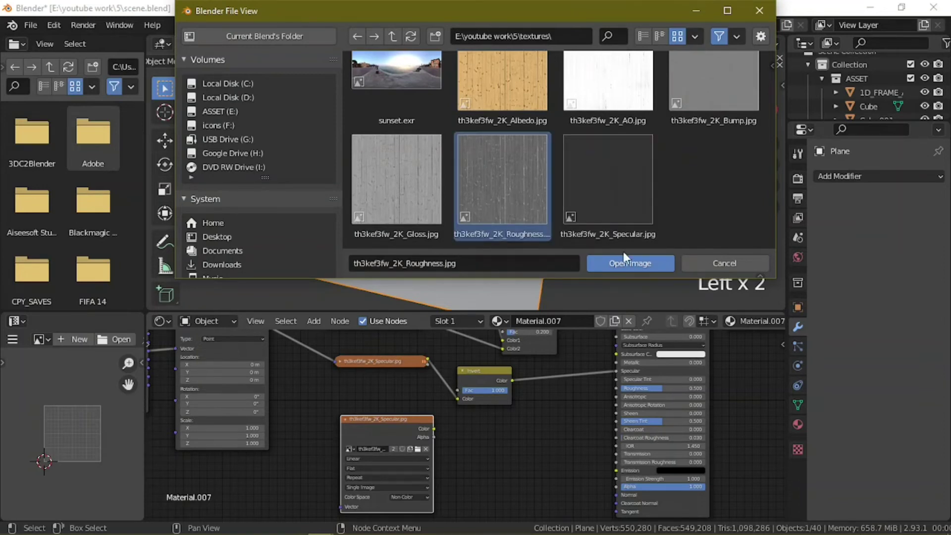
left_click(623, 264)
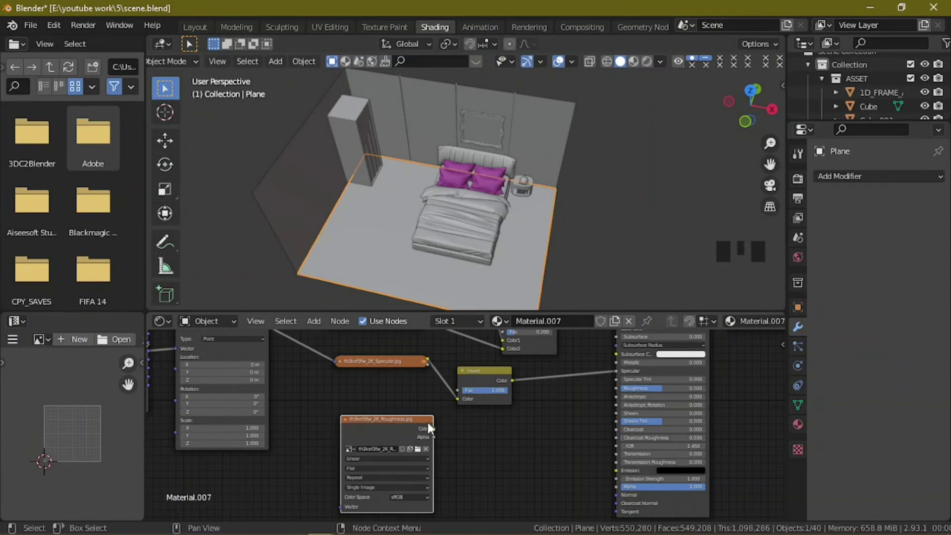
- Duplicate the Multiply node beside the roughness texture and connect the roughness color to the copy's Color1
double_click(538, 352)
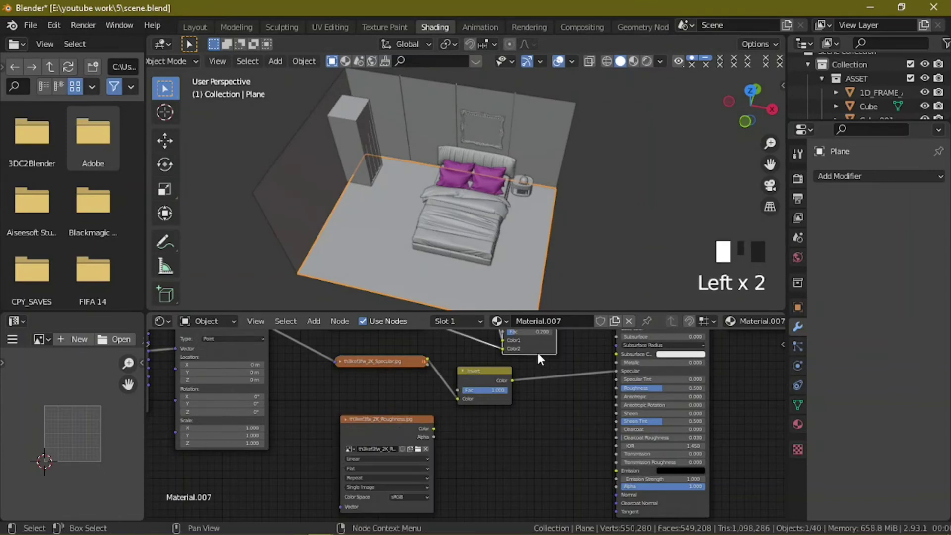
key("shift+d")
left_click(512, 461)
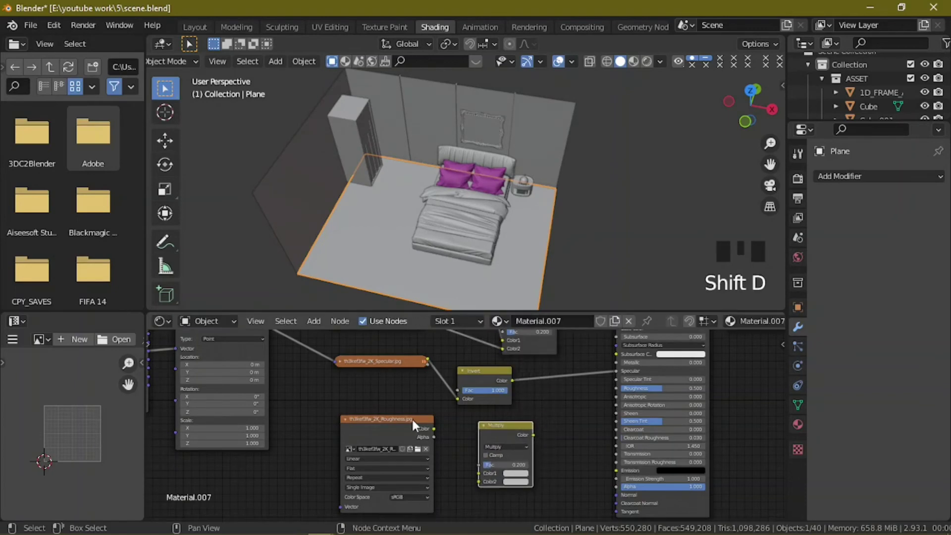
left_click_drag(435, 429, 477, 473)
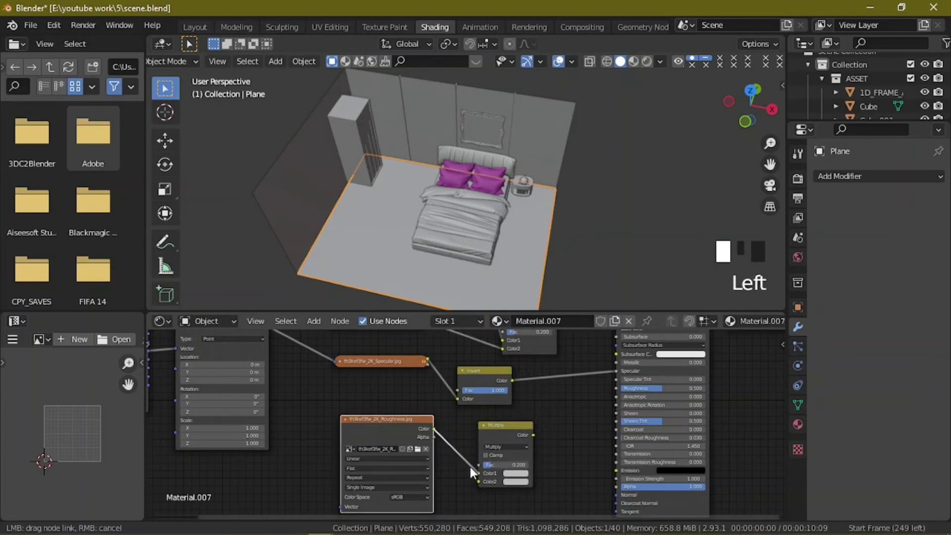
- Duplicate the Invert node and route the new Multiply's color through it into the Principled BSDF's Roughness input
double_click(496, 374)
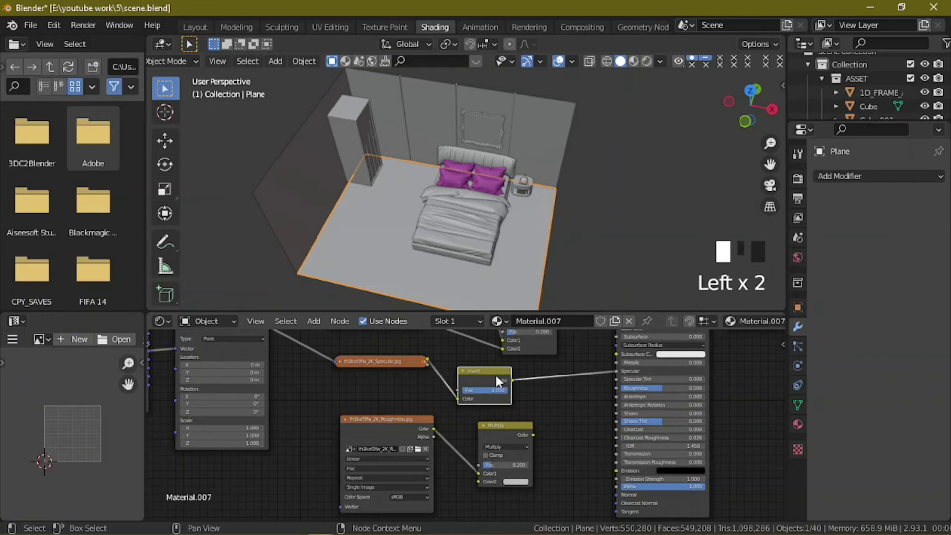
key("shift+d")
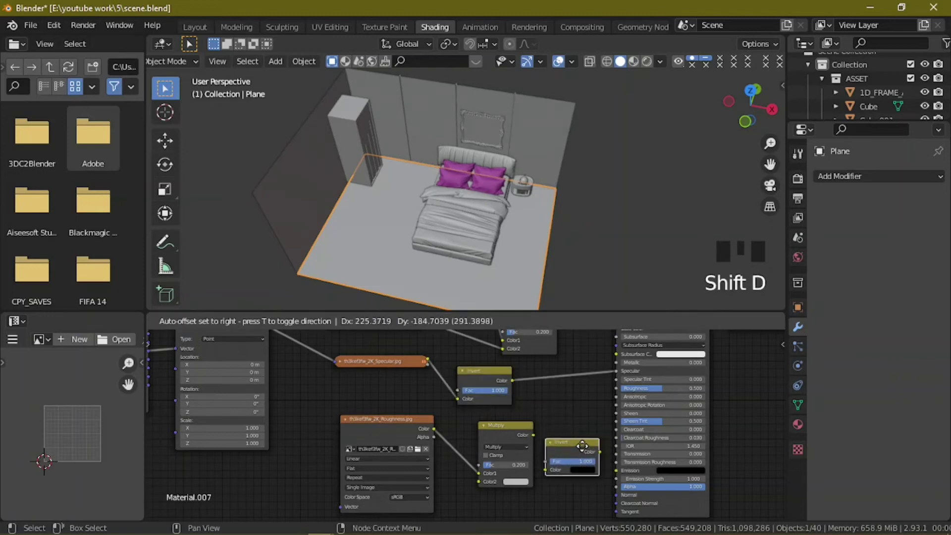
left_click(569, 446)
key("g")
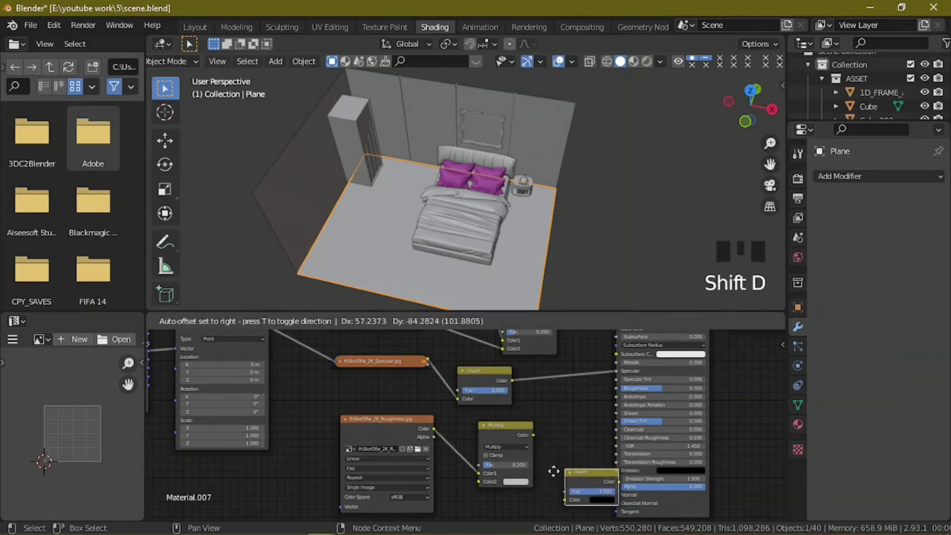
left_click(532, 436)
left_click_drag(533, 435, 620, 388)
left_click(361, 400)
- Connect the Mapping vector to the roughness texture and set its color space to Non-Color
scroll(284, 372, "up", 1, "shift")
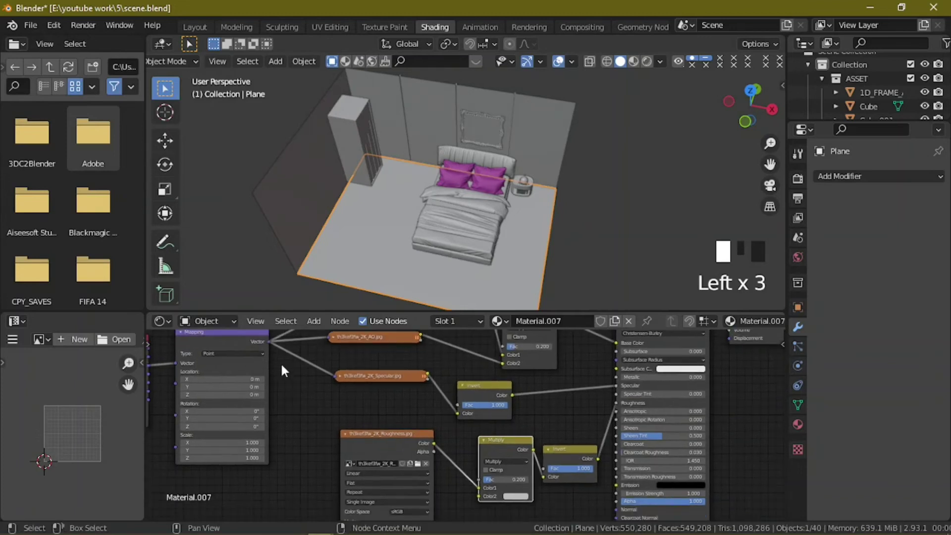
scroll(293, 369, "down", 2)
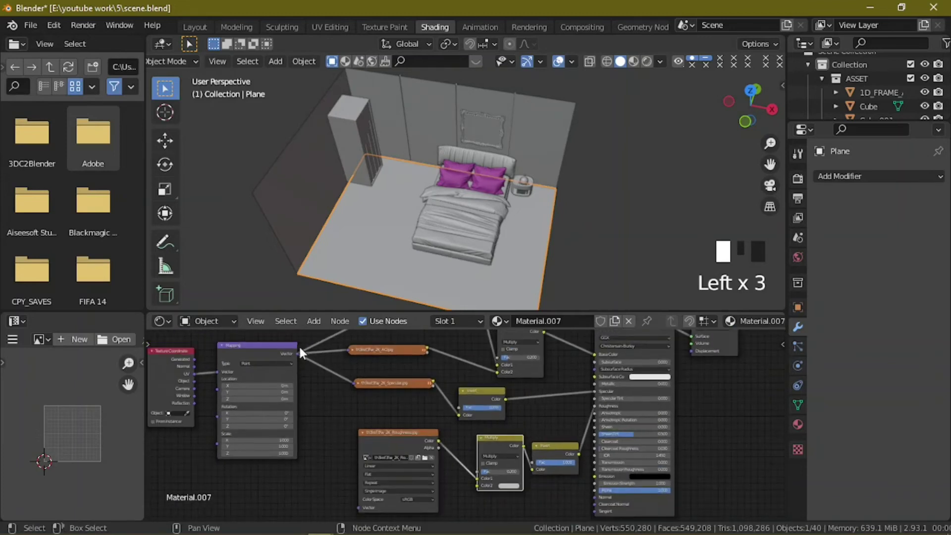
left_click_drag(299, 353, 361, 509)
left_click(411, 498)
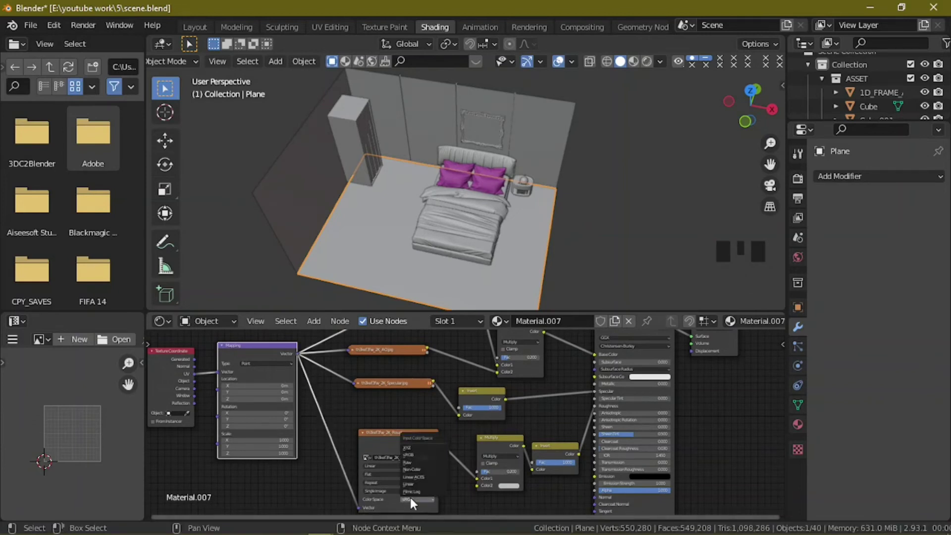
left_click(415, 469)
- Duplicate the roughness texture node below the original and load th3kef3fw_2K_Gloss.jpg into the copy
left_click_drag(388, 441, 372, 410)
key("shift+d")
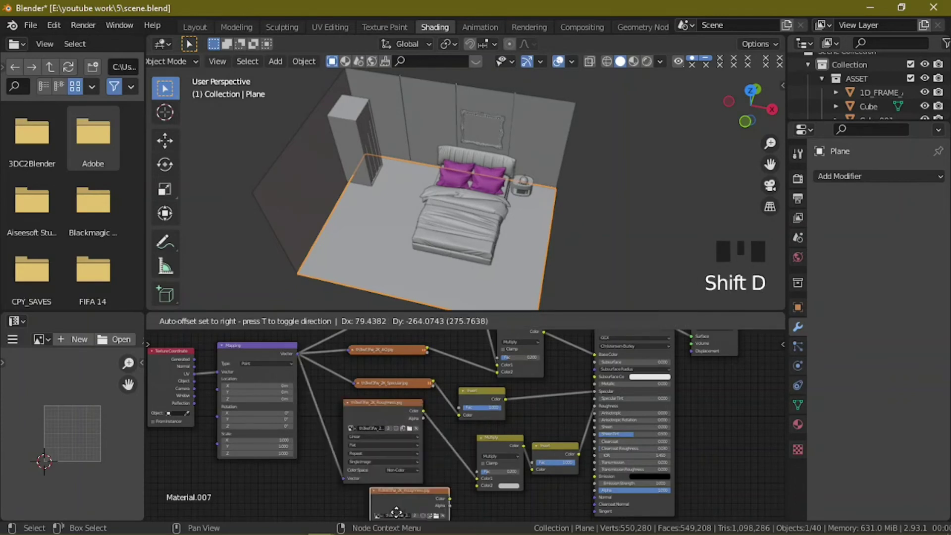
left_click(382, 496)
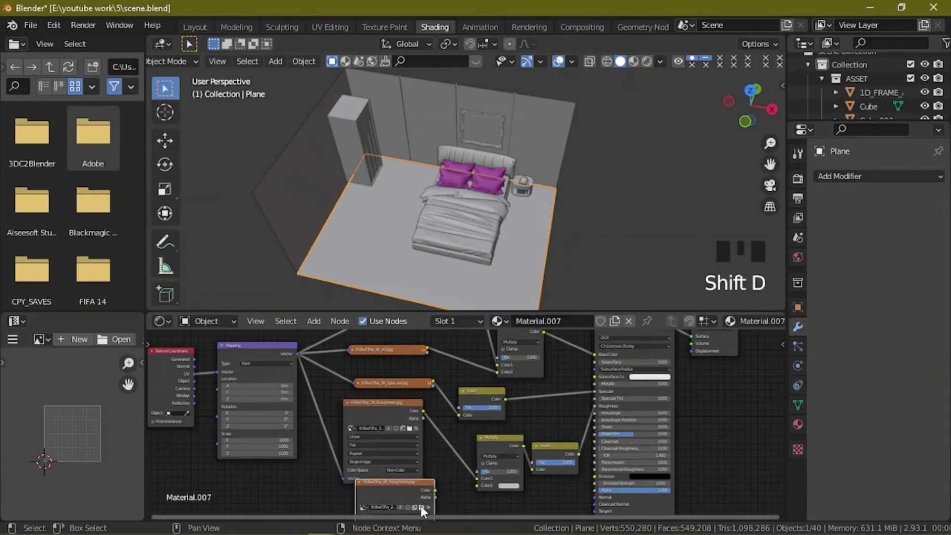
left_click(421, 507)
scroll(555, 193, "down", 2)
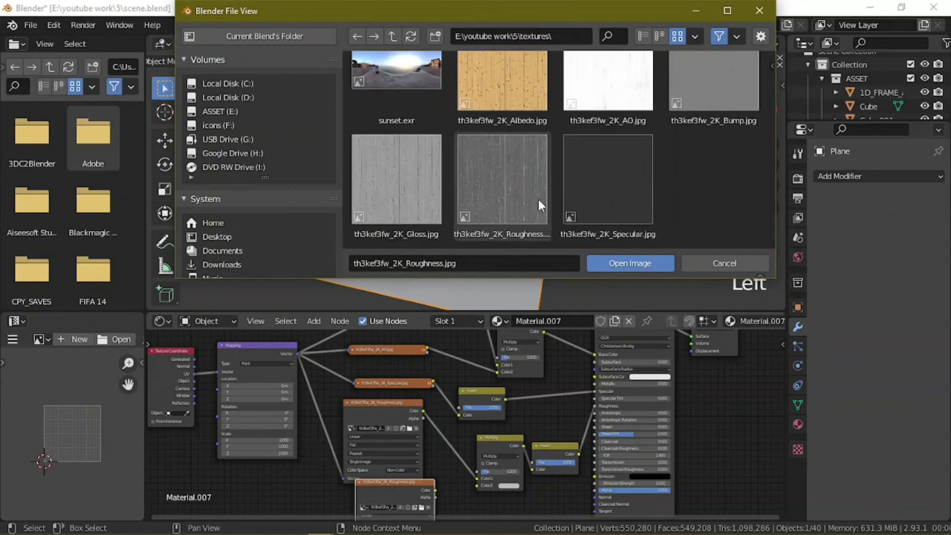
left_click(414, 186)
left_click(632, 265)
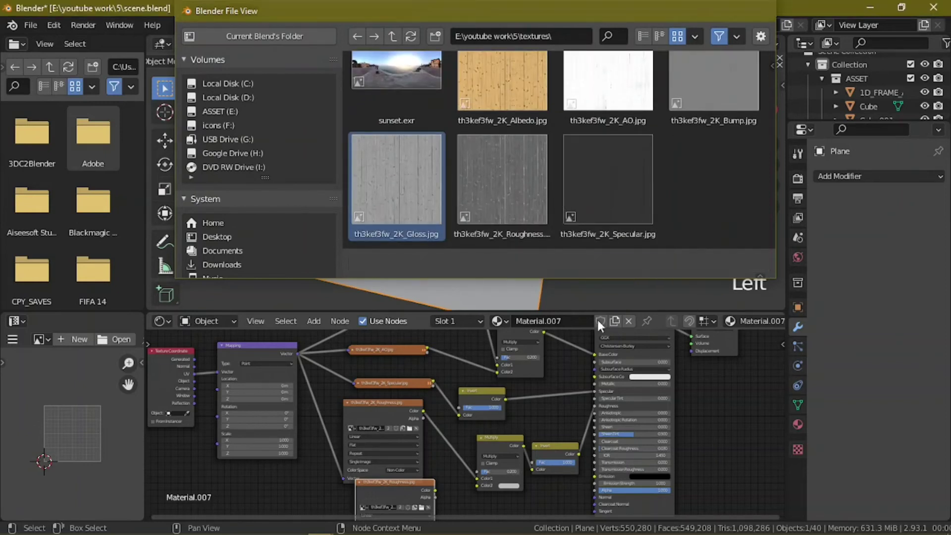
- Connect the gloss texture's color to the new Multiply's Color2 and the Mapping vector to the gloss texture
left_click_drag(435, 490, 481, 486)
scroll(312, 383, "down", 1)
scroll(332, 369, "down", 2)
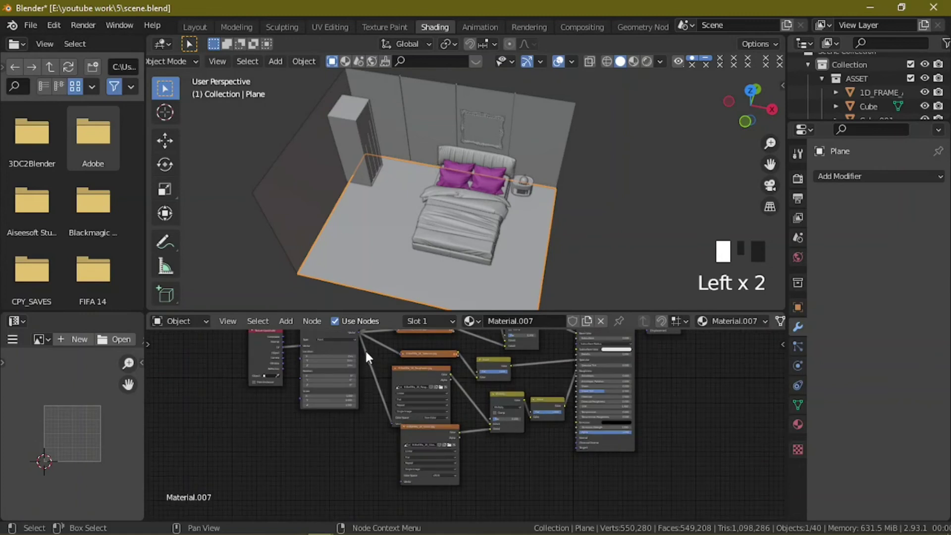
left_click_drag(358, 330, 405, 480)
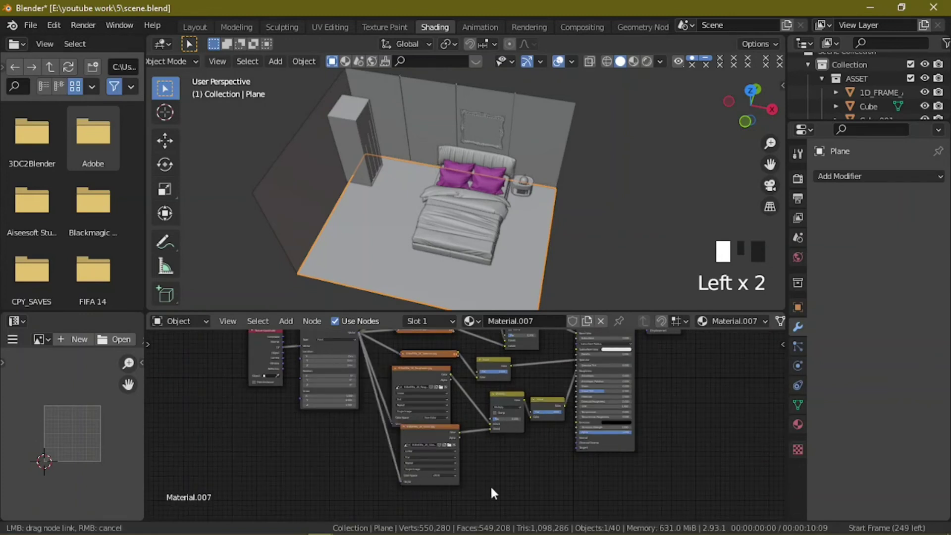
left_click(500, 476)
- Collapse the gloss and roughness texture nodes and move the gloss node closer beneath the roughness node
scroll(564, 475, "up", 6)
scroll(563, 475, "up", 4)
middle_click_drag(392, 436, 352, 433)
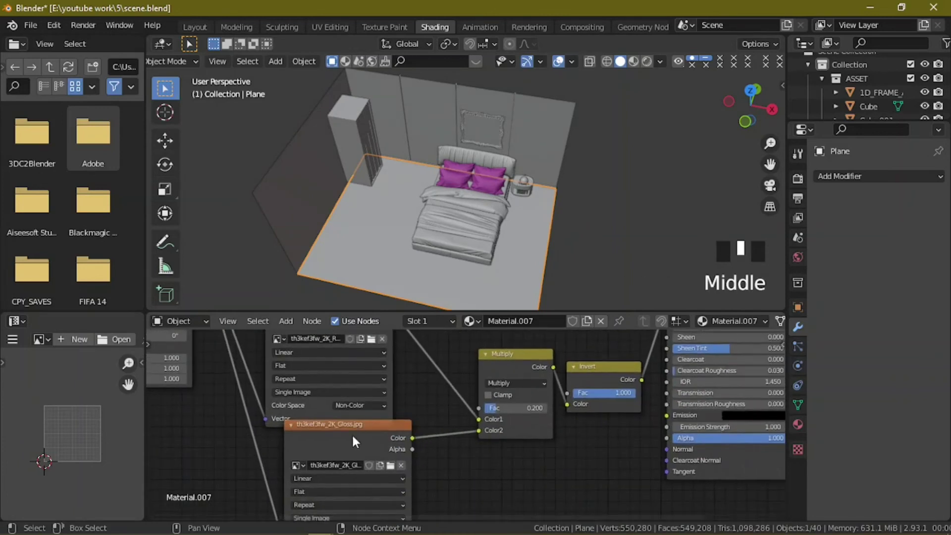
left_click(290, 424)
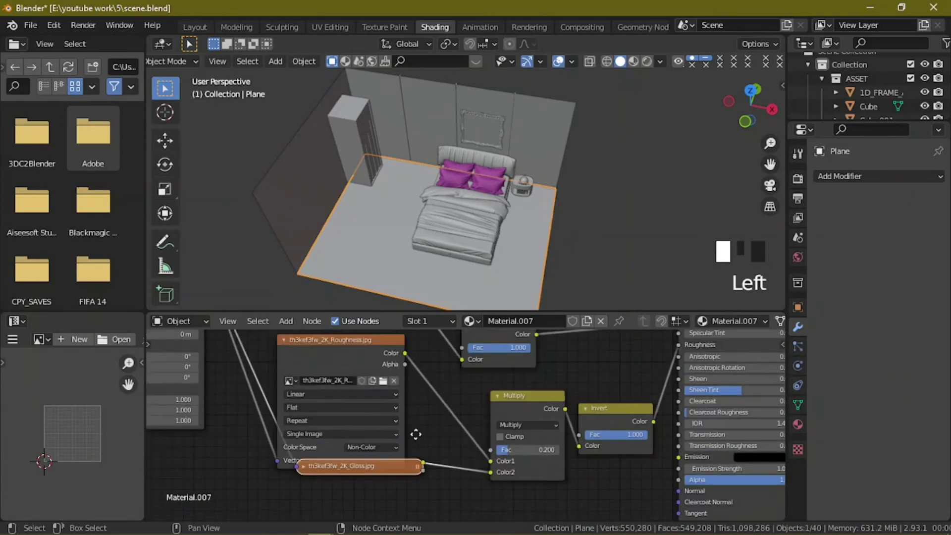
middle_click_drag(292, 308, 304, 374)
left_click(284, 364)
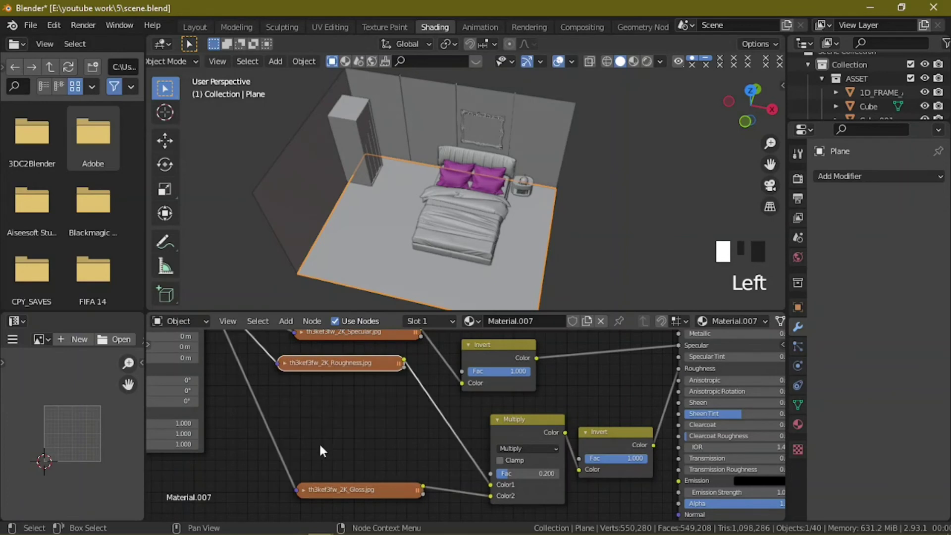
left_click_drag(336, 480, 310, 427)
left_click_drag(353, 495, 380, 468)
middle_click_drag(380, 469, 381, 393)
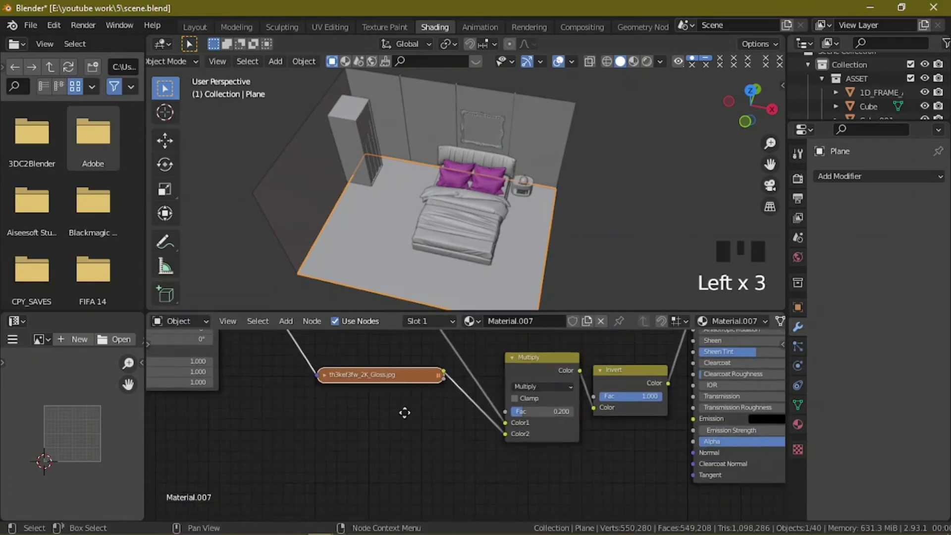
- Duplicate the collapsed gloss texture node below the original and feed its vector from the Mapping link through a reroute point
key("shift+d")
left_click(436, 496)
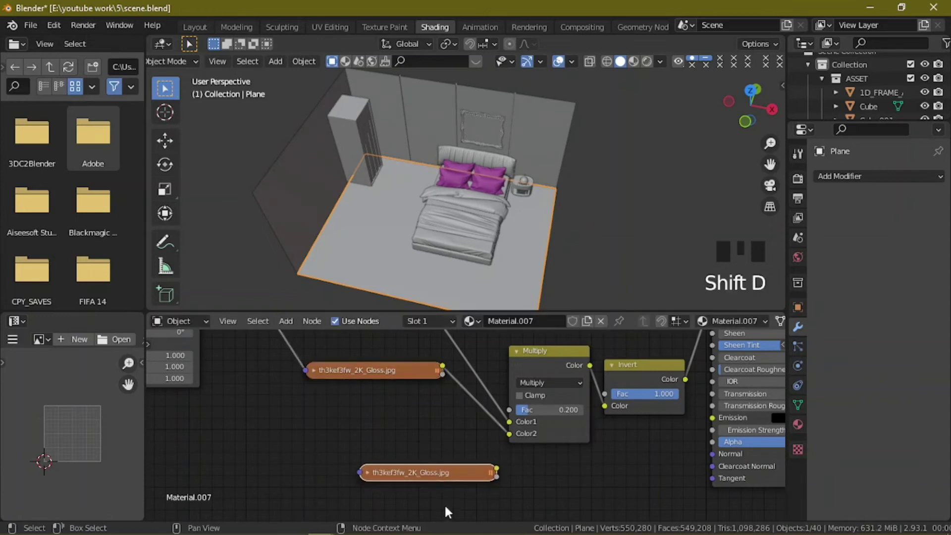
left_click_drag(235, 424, 317, 342)
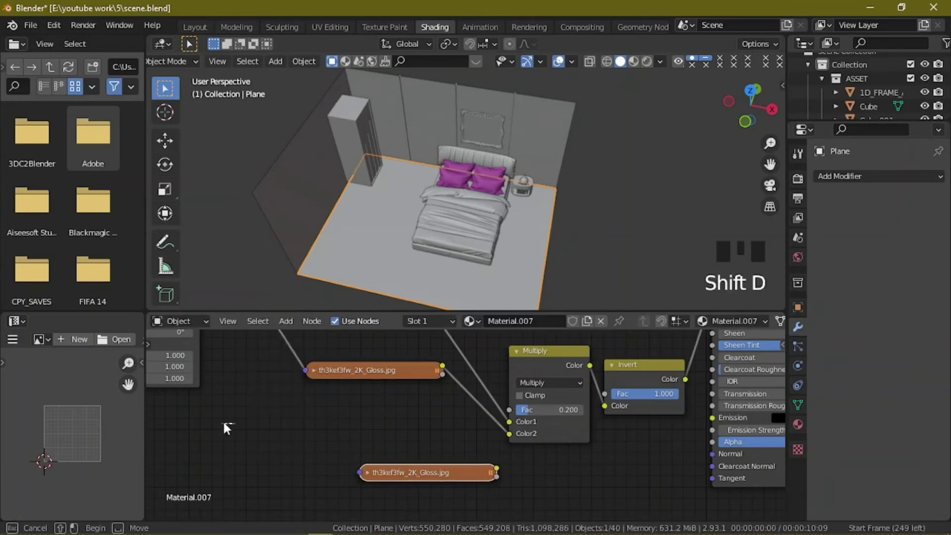
right_click_drag(253, 389, 341, 326, "ctrl")
right_click_drag(325, 362, 296, 356, "shift")
left_click_drag(296, 355, 348, 474)
left_click_drag(331, 423, 358, 472)
- Add a Bump node after the duplicated gloss texture and try to link its Normal output to the Principled BSDF's Normal input
middle_click_drag(497, 468, 376, 422)
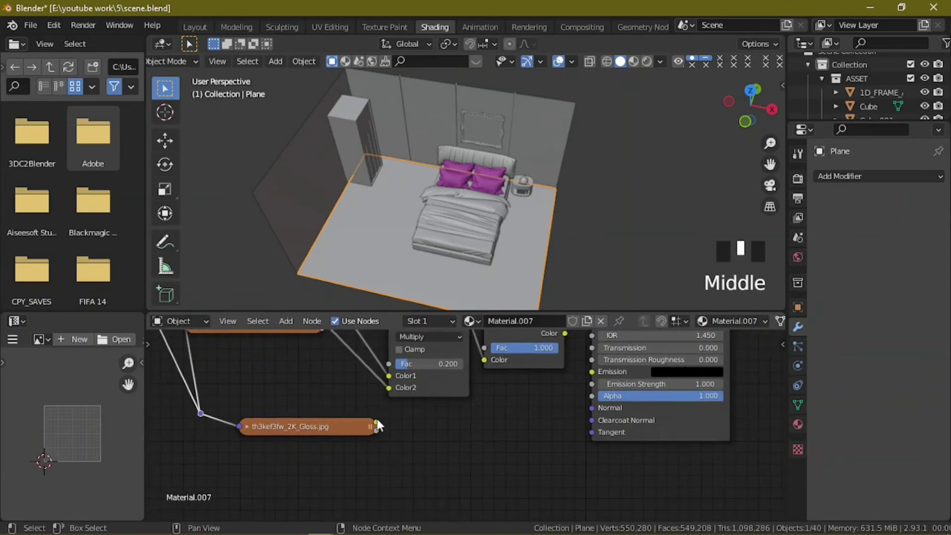
key("shift+a")
left_click(439, 358)
type("bum")
key("Return")
left_click(455, 411)
left_click_drag(511, 430, 591, 409)
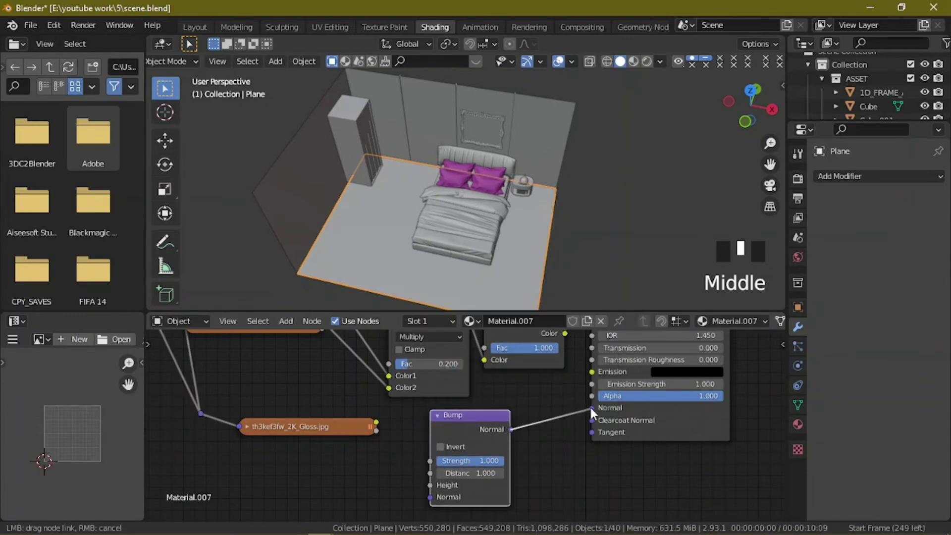
- Expand the duplicated gloss texture node and replace its image with th3kef3fw_2K_Bump.jpg from the textures folder
left_click_drag(406, 436, 259, 427)
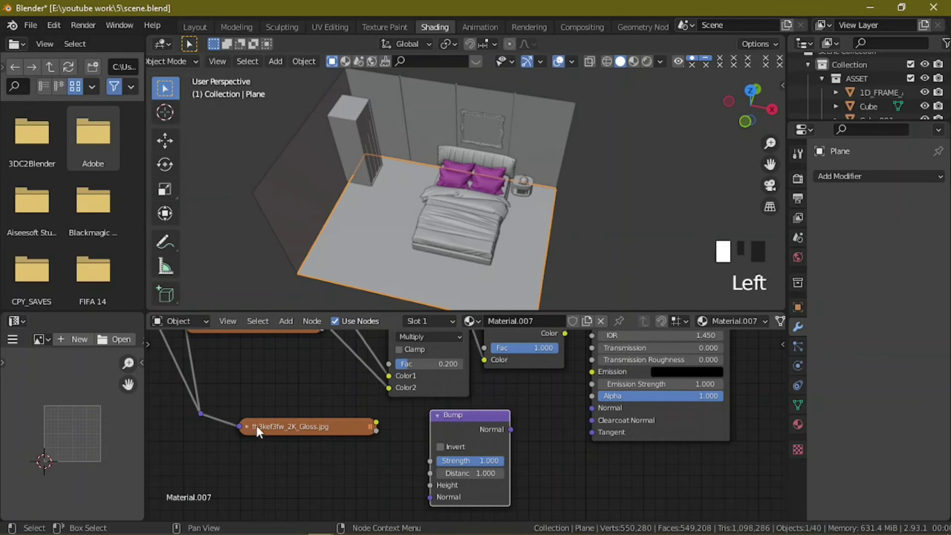
left_click(247, 426)
left_click(354, 470)
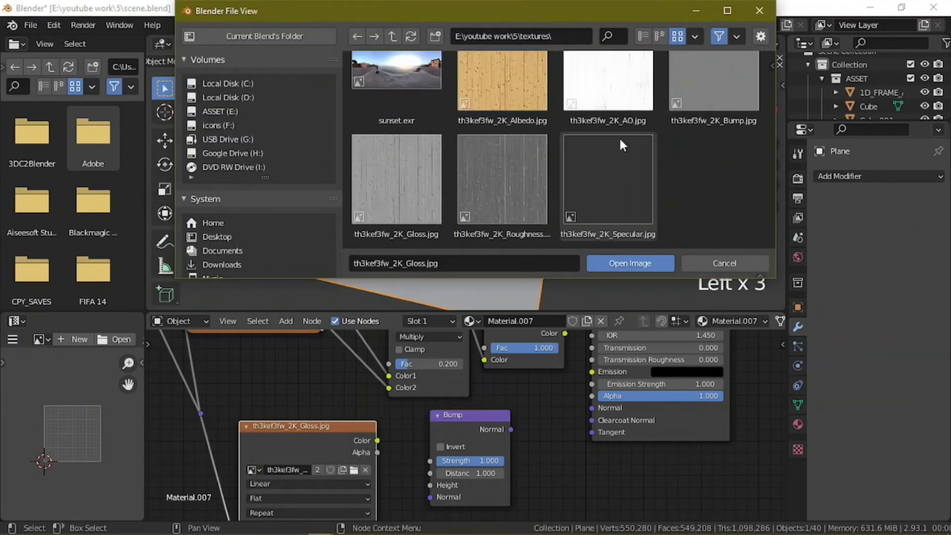
left_click(712, 99)
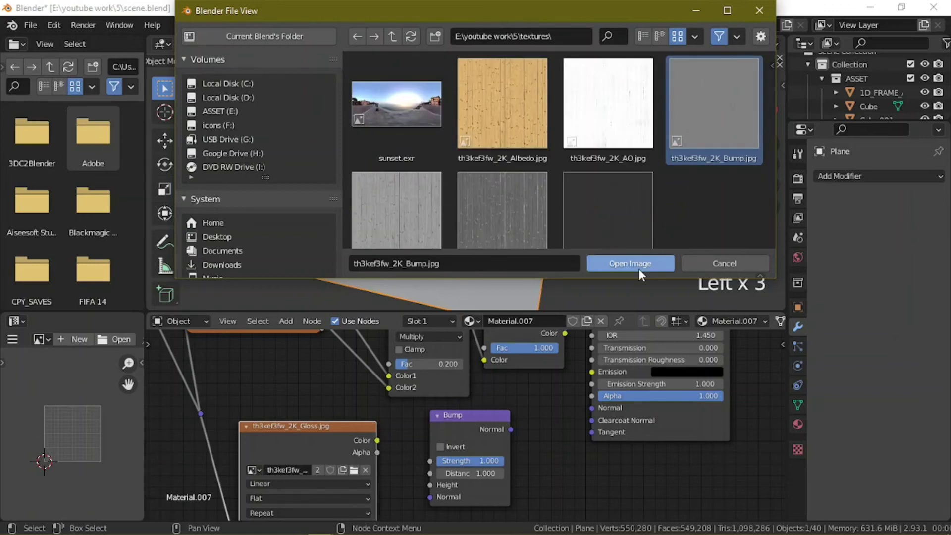
scroll(629, 233, "down", 2)
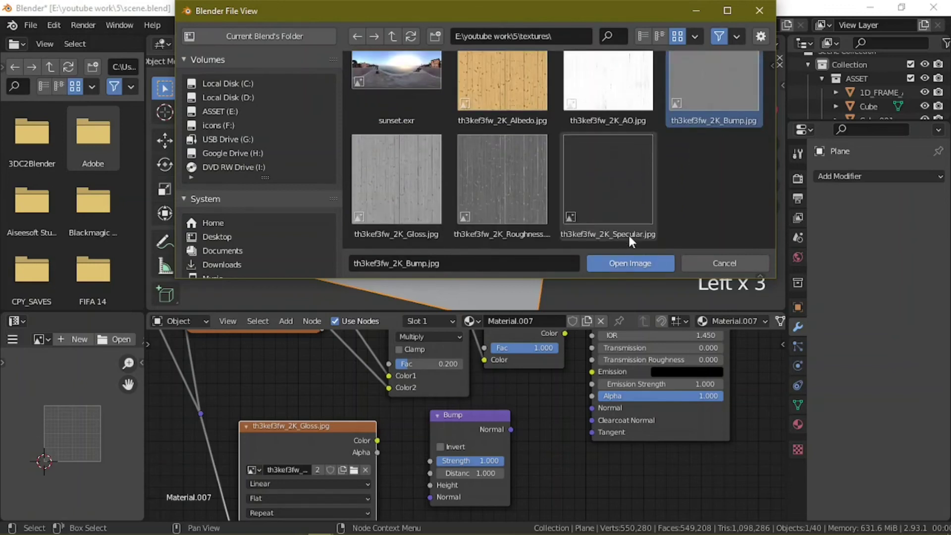
left_click(631, 266)
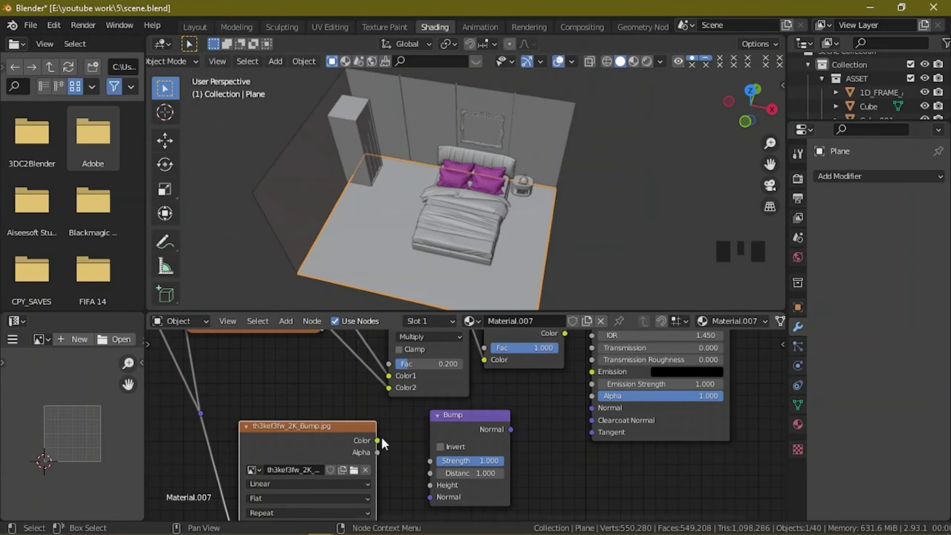
- Connect the bump texture's Color to the Bump node's Height and the Bump's Normal output to the Principled BSDF's Normal
left_click_drag(377, 441, 429, 485)
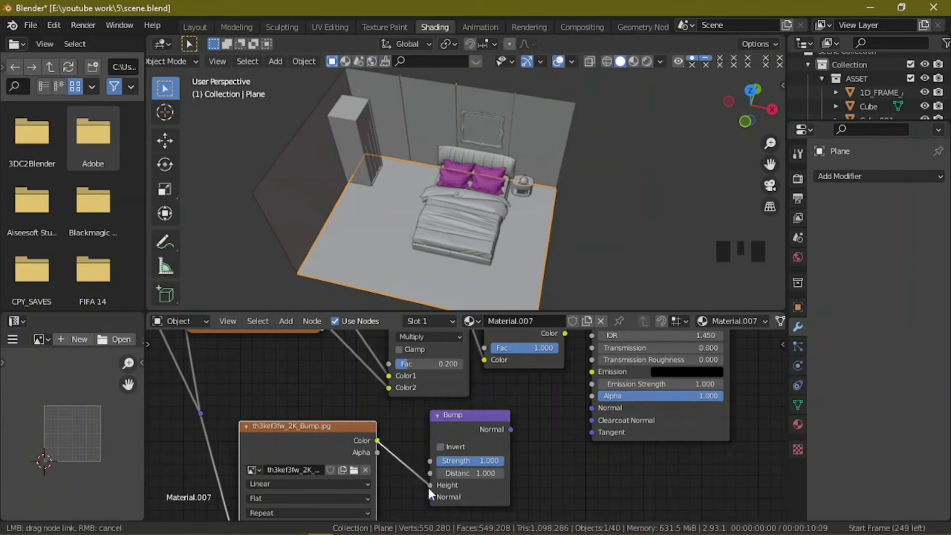
left_click_drag(512, 429, 592, 407)
left_click(485, 473)
key("BackSpace")
key("Return")
left_click(484, 474)
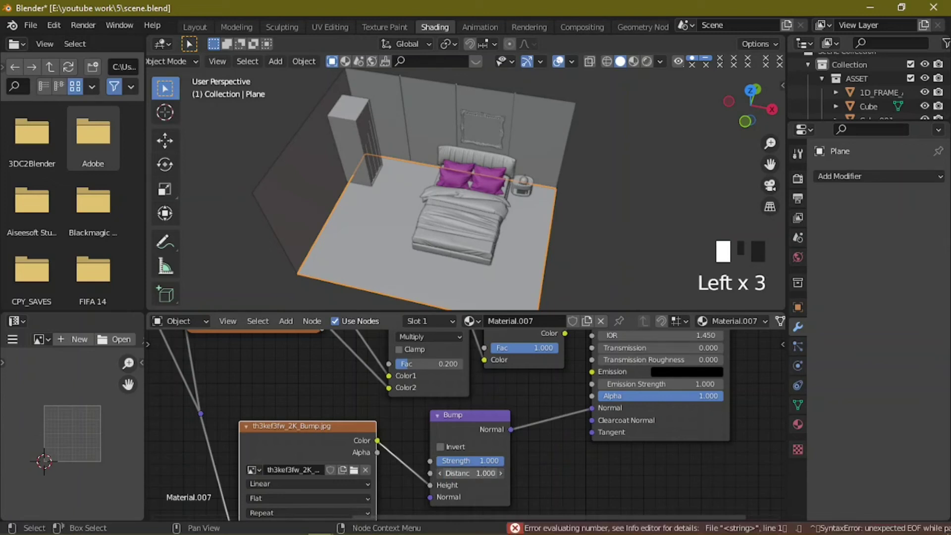
- Set the Bump node's Strength to 0.1
left_click(491, 460)
double_click(491, 459)
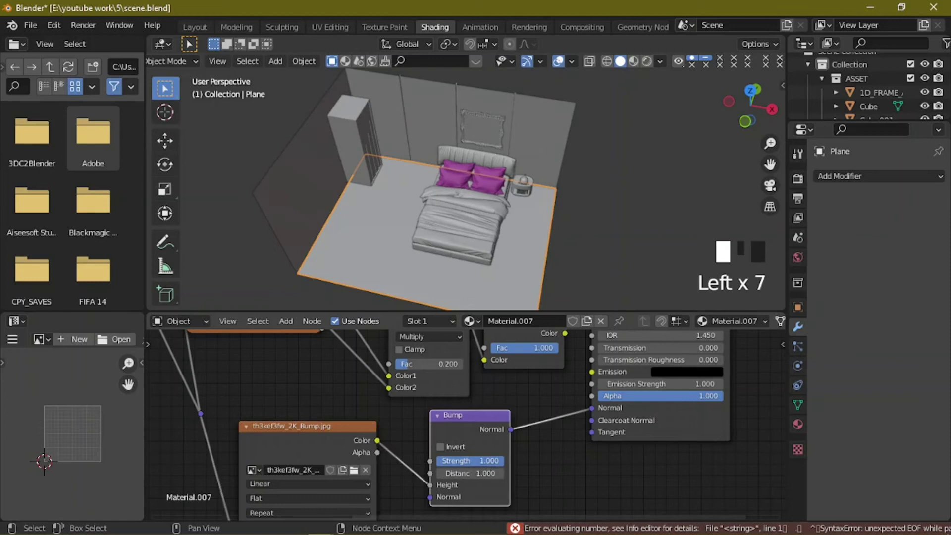
key("BackSpace")
type(".1")
key("Return")
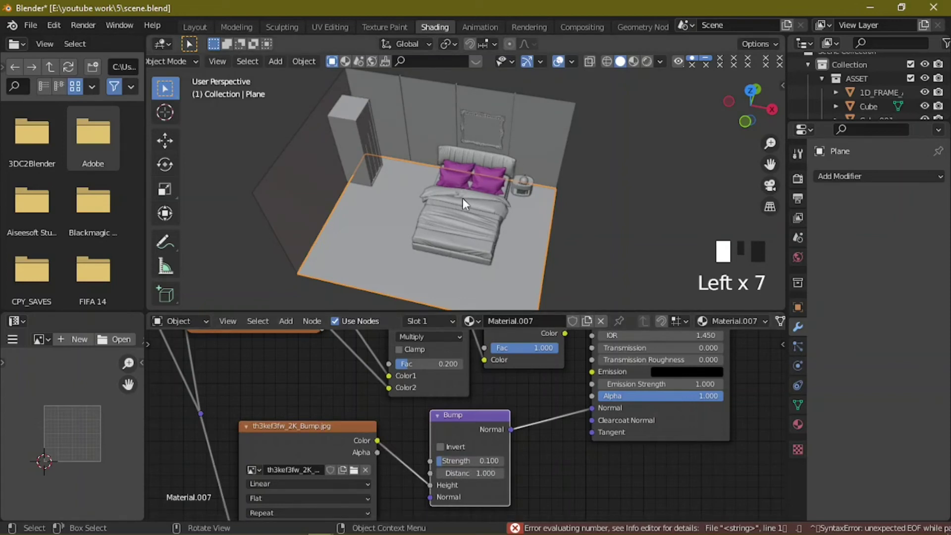
- Isolate the floor plane in local view and display it in Material Preview shading
key("KP_Divide")
middle_click_drag(488, 225, 486, 347)
scroll(525, 178, "up", 4)
middle_click_drag(533, 176, 568, 186)
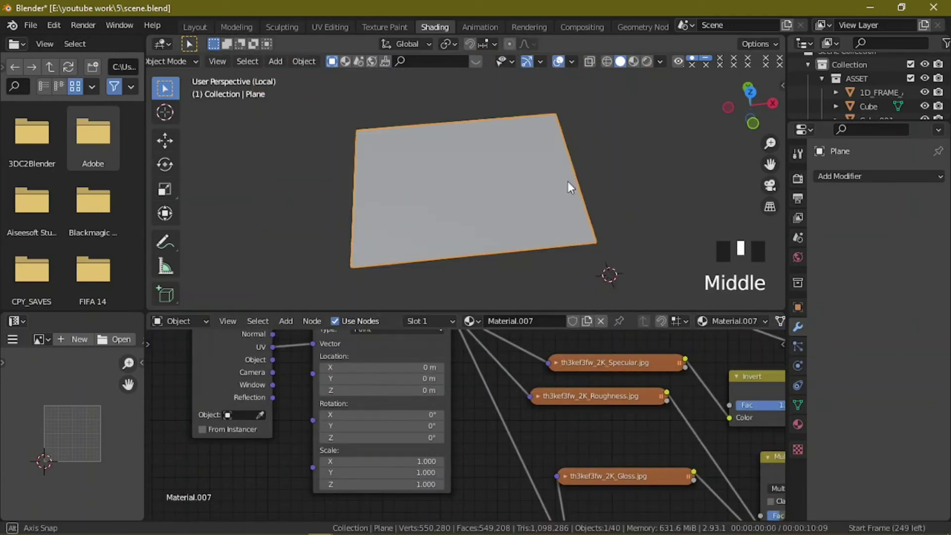
scroll(567, 177, "up", 2)
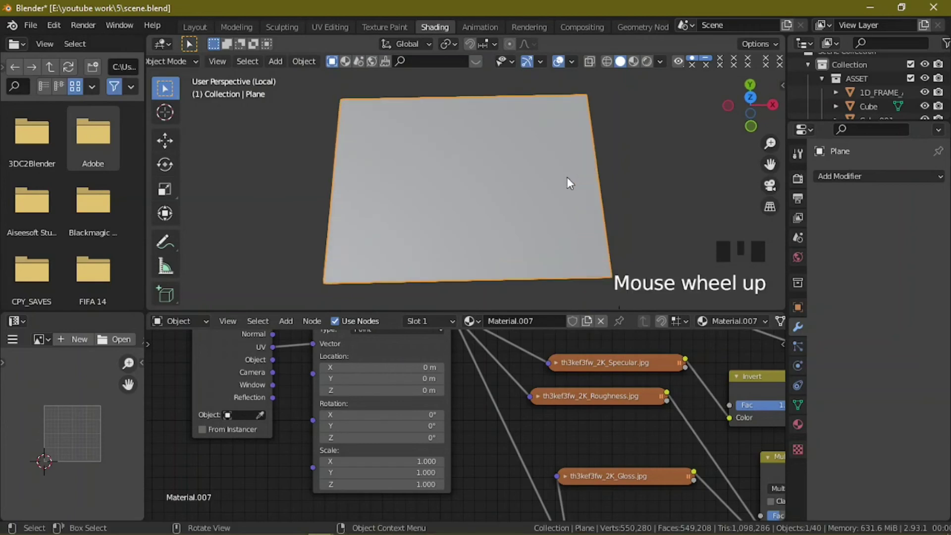
left_click(634, 61)
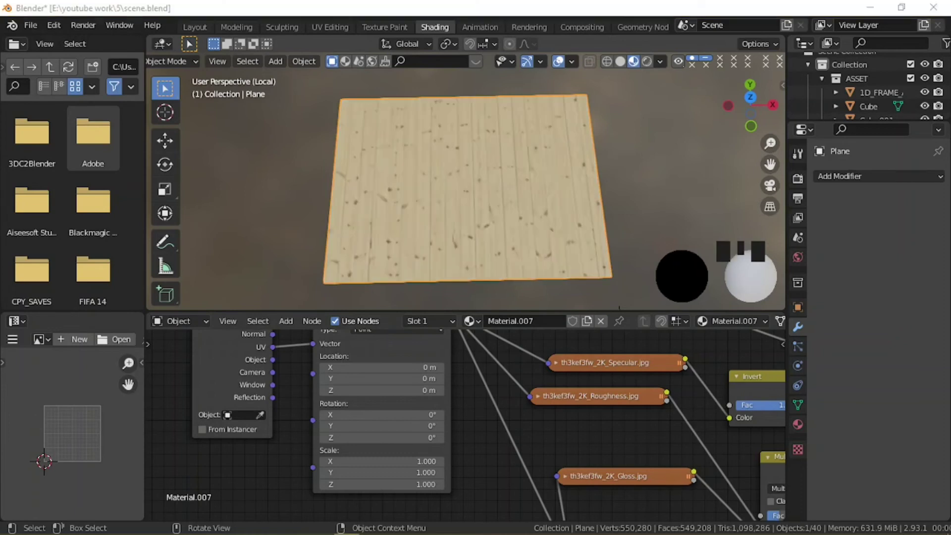
- Set the Mapping node's Z rotation to 90° and its X, Y and Z scale to 2
left_click(397, 412)
left_click(391, 434)
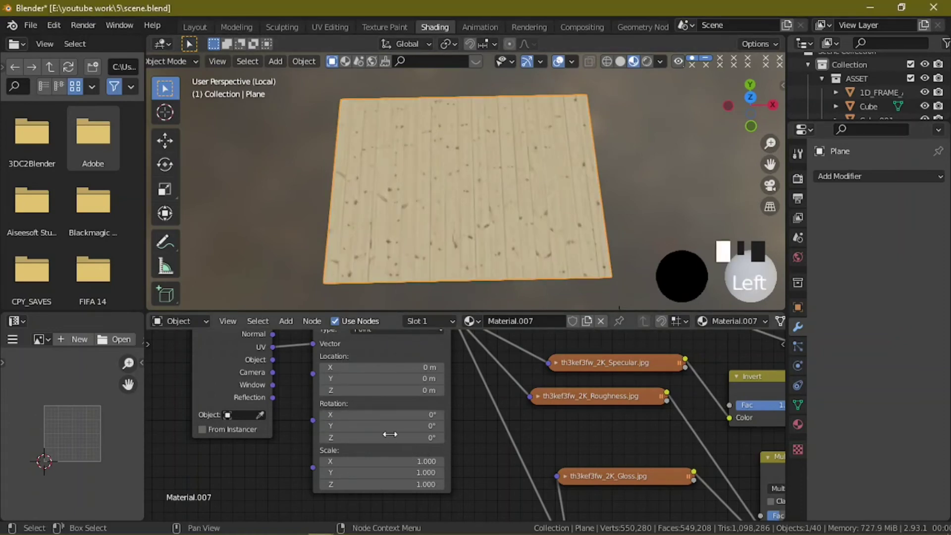
left_click(392, 435)
type("90")
key("Return")
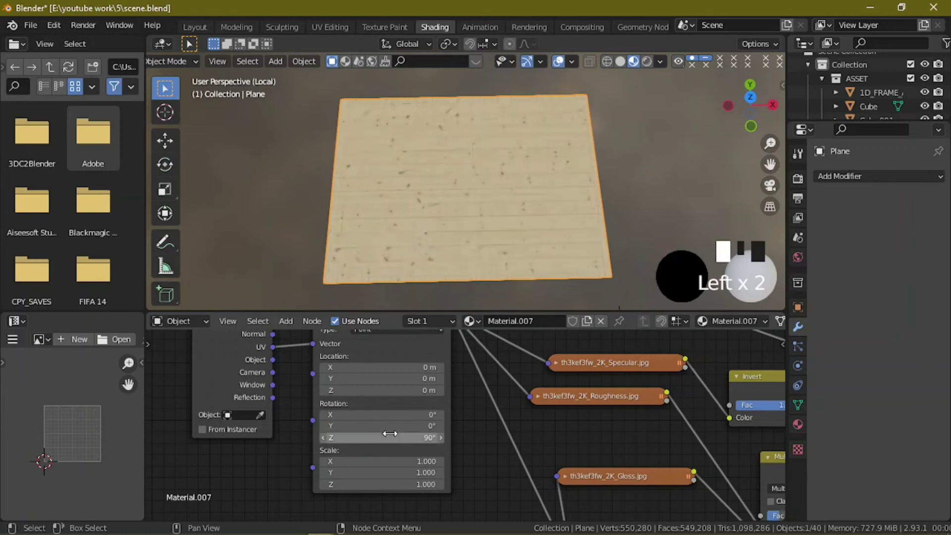
mouse_move(380, 459)
left_mouse_down()
mouse_move(381, 483)
mouse_move(421, 483)
mouse_move(380, 456)
mouse_move(373, 471)
left_mouse_up()
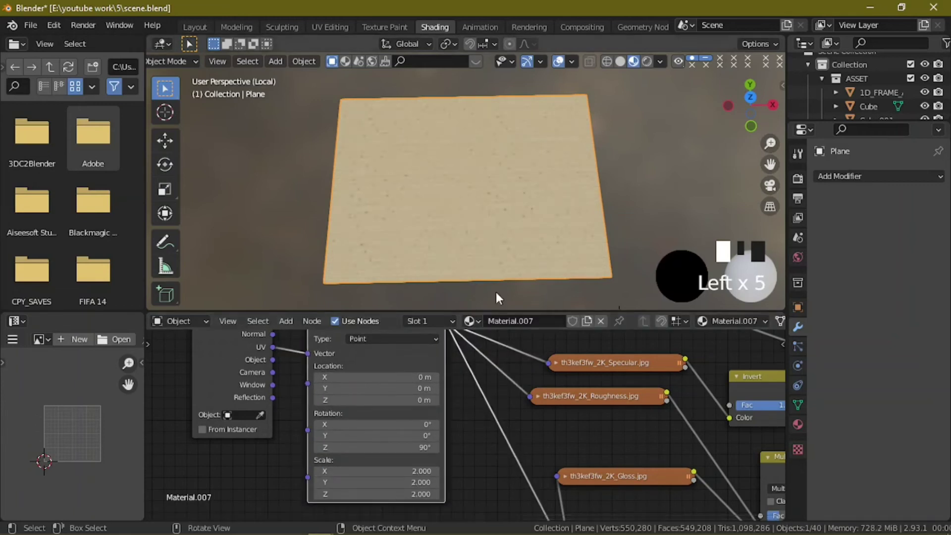
- Examine the floor's wood planks up close in Material Preview and return to Solid shading
scroll(496, 291, "up", 4)
key("KP_0")
middle_click_drag(465, 276, 466, 70)
scroll(464, 63, "up", 5)
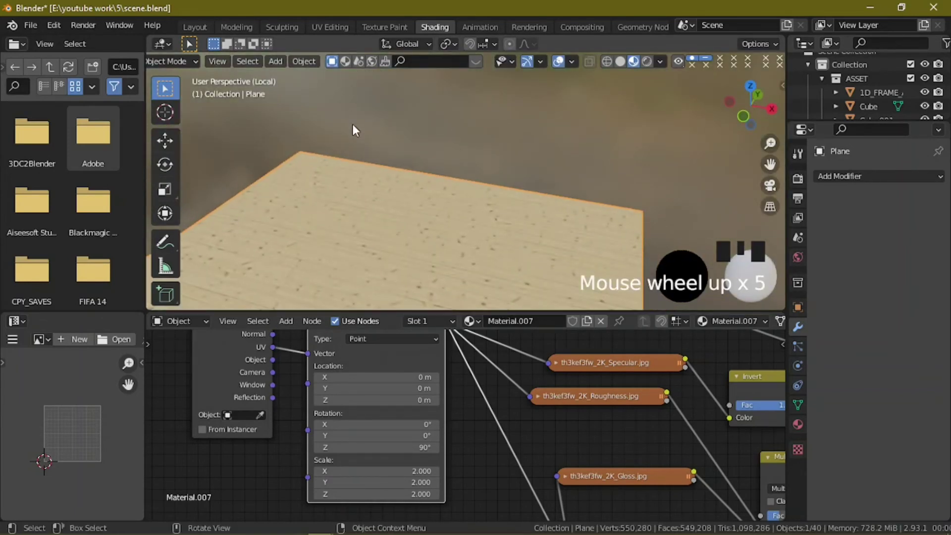
scroll(359, 158, "up", 17)
middle_click_drag(553, 364, 386, 341)
middle_click_drag(596, 342, 222, 407)
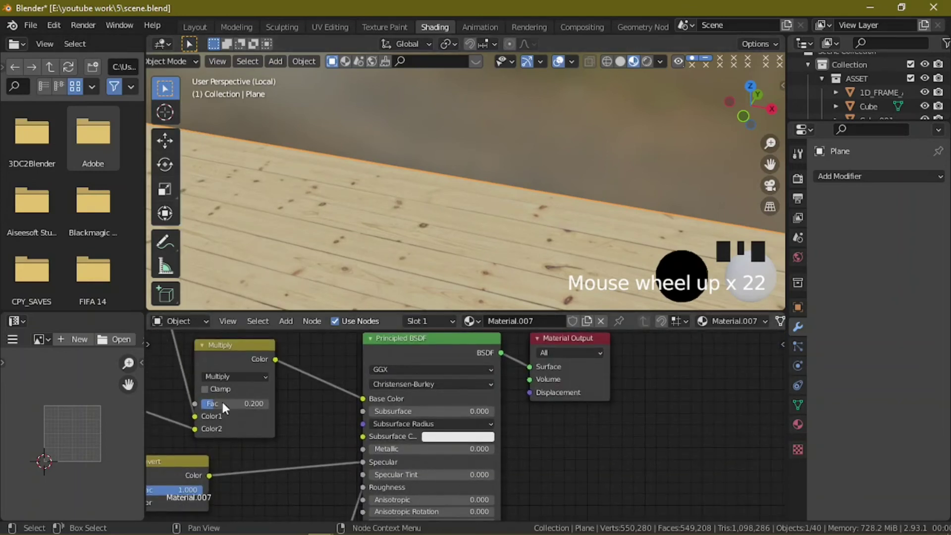
left_click(619, 61)
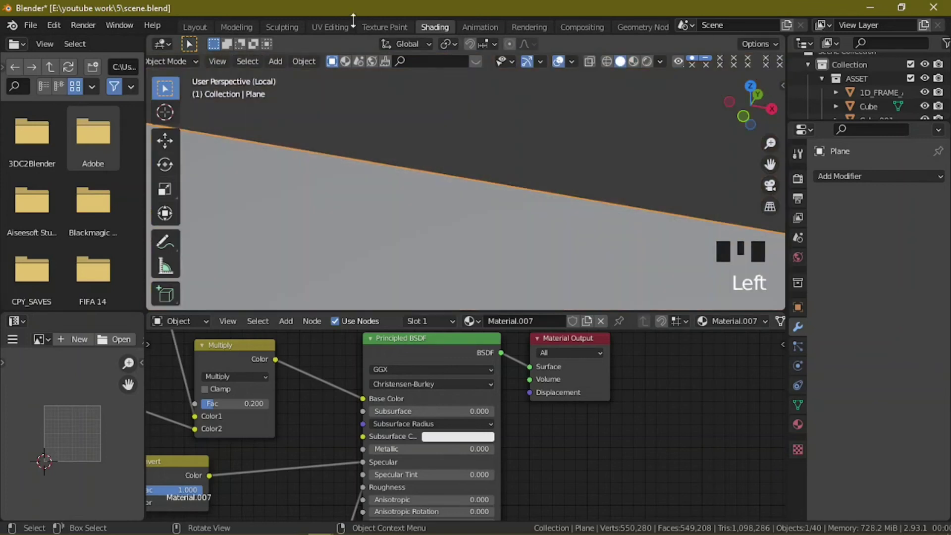
- Switch to the Layout workspace, look through the camera and deselect everything
left_click(187, 25)
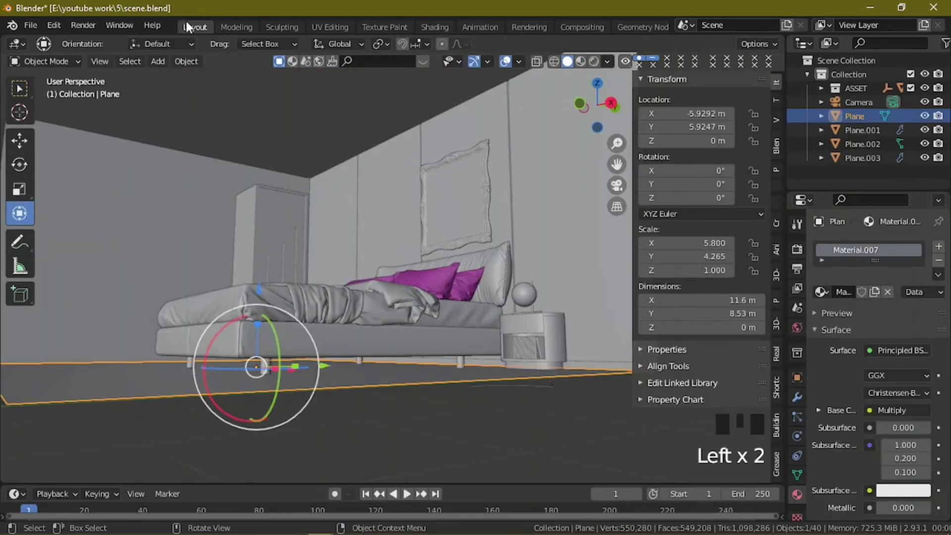
key("KP_0")
key("a")
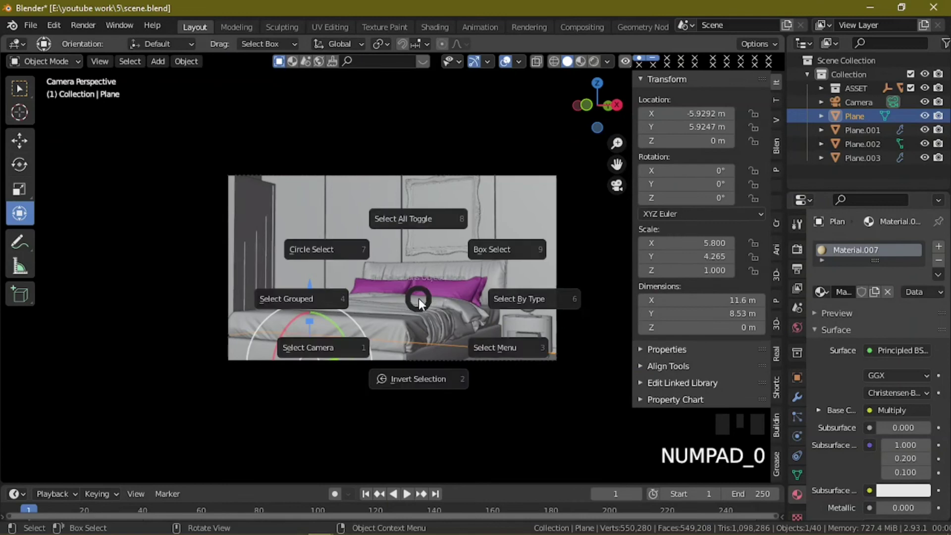
key("alt+a")
scroll(418, 298, "up", 2)
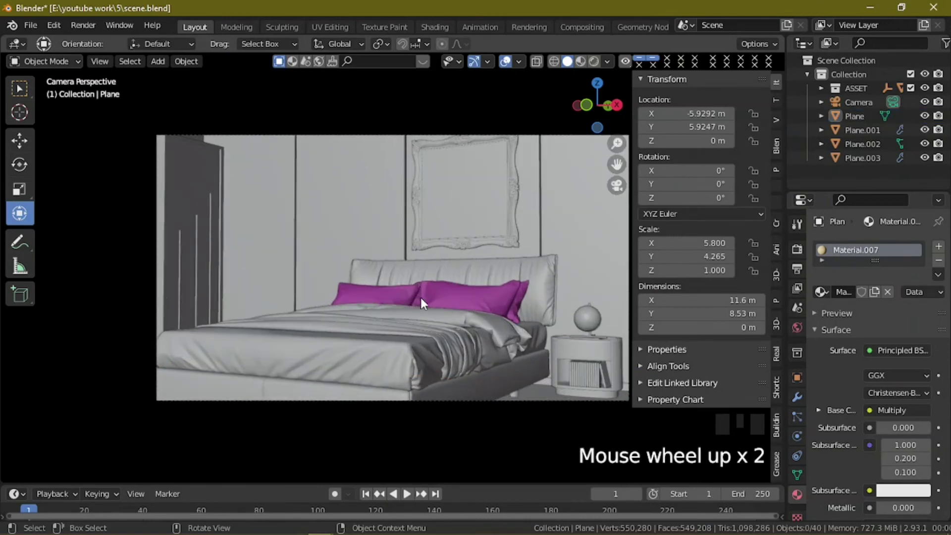
- Maximize the 3D viewport, hide its toolbar and sidebar, and center the camera frame
key("ctrl+space")
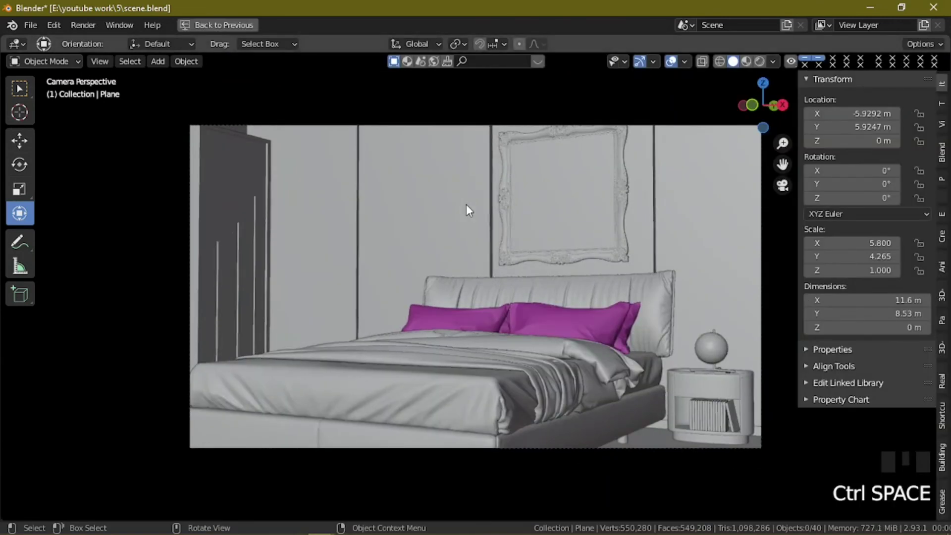
scroll(469, 213, "up", 1)
middle_click_drag(469, 210, 420, 207, "shift")
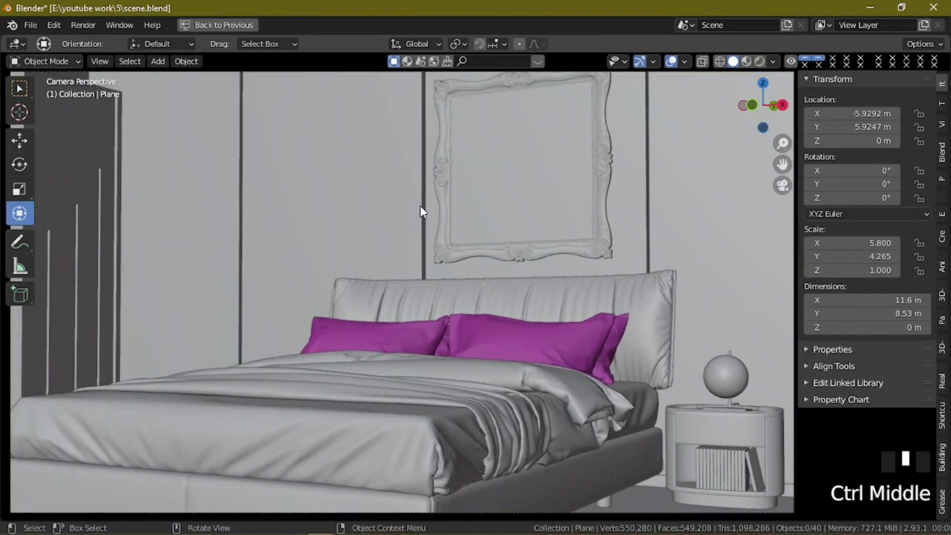
key("t")
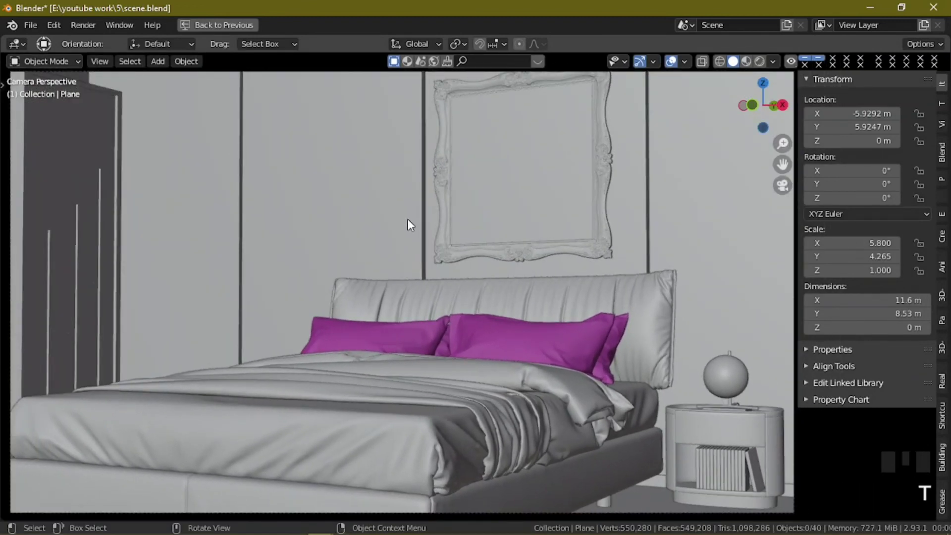
key("n")
middle_click_drag(408, 219, 456, 207, "shift")
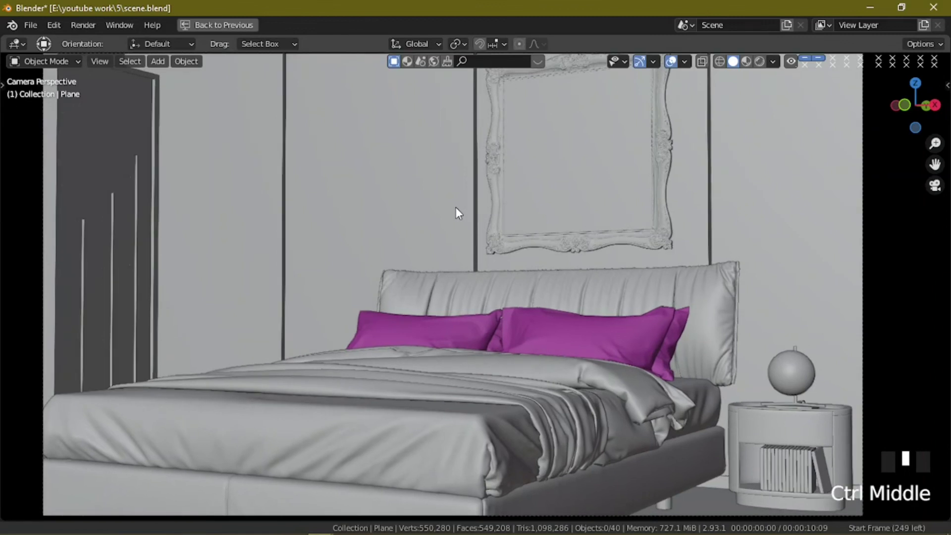
- Save the scene file, preview the camera view in Rendered shading, and switch back to Solid shading
left_click(32, 26)
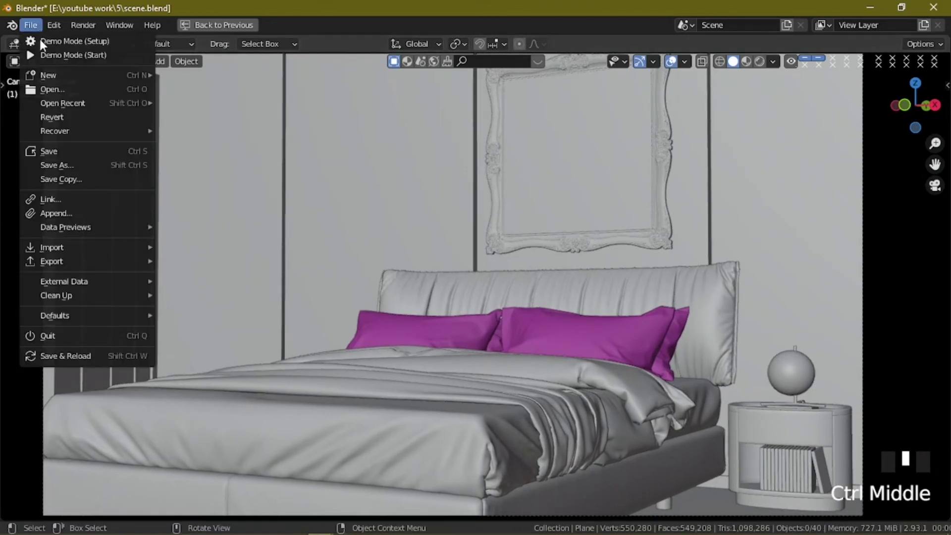
left_click(72, 147)
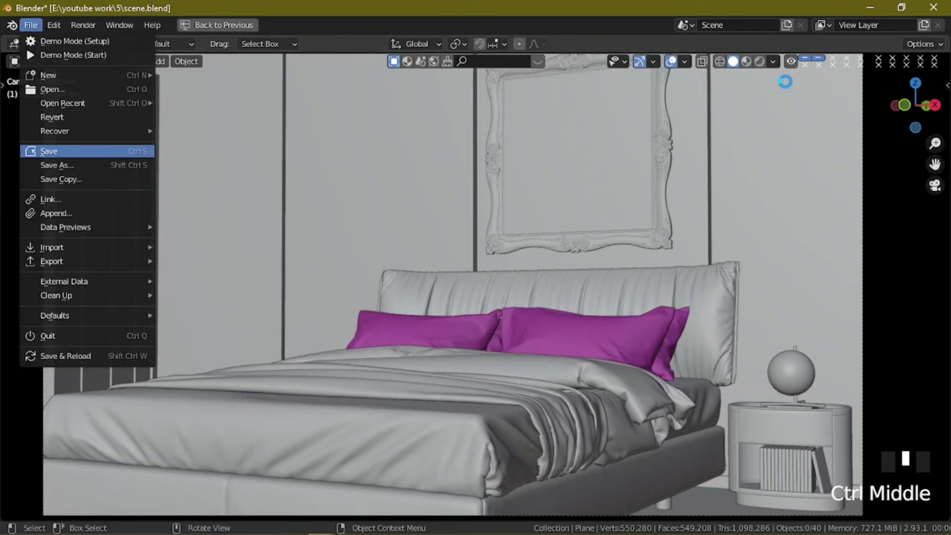
double_click(763, 61)
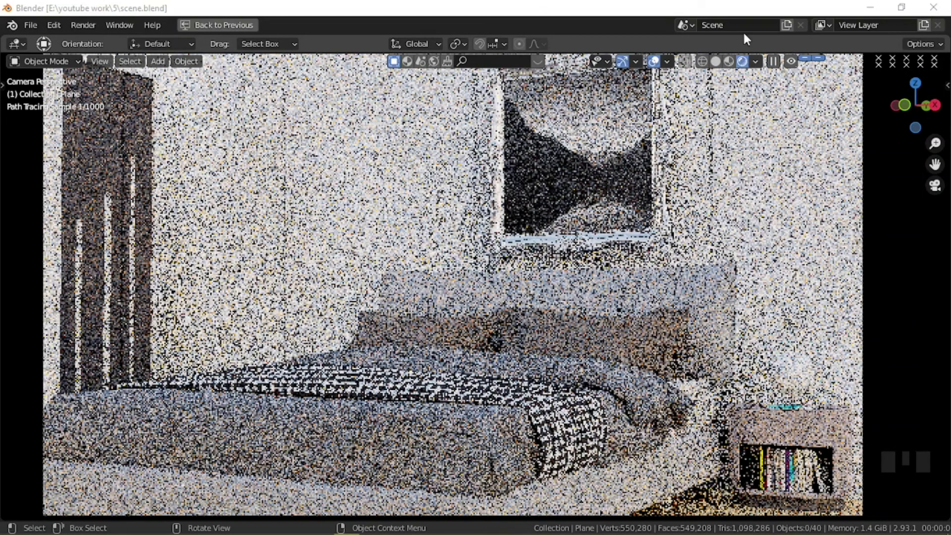
left_click(716, 61)
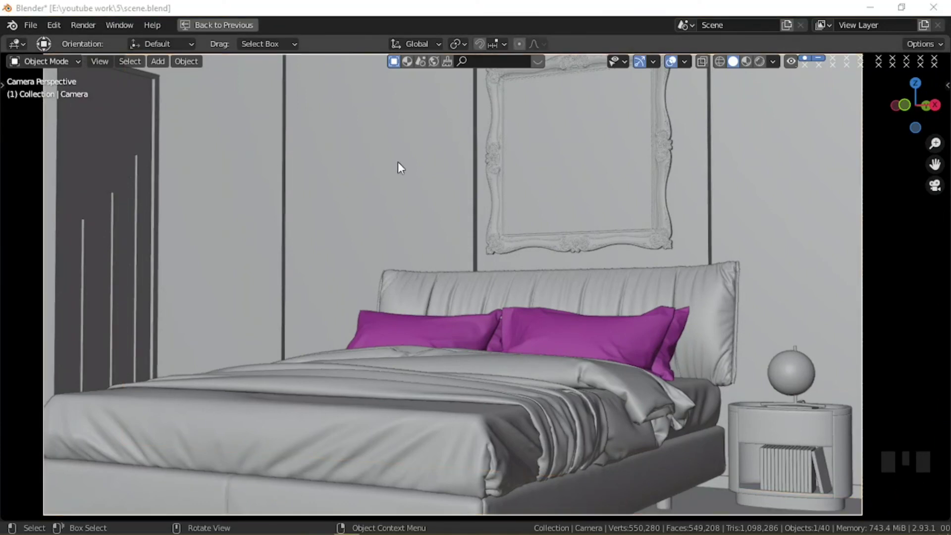
- Restore the full workspace layout and move the camera about 0.2 m forward along its local Z and about 0.2 m along global X
left_click(223, 24)
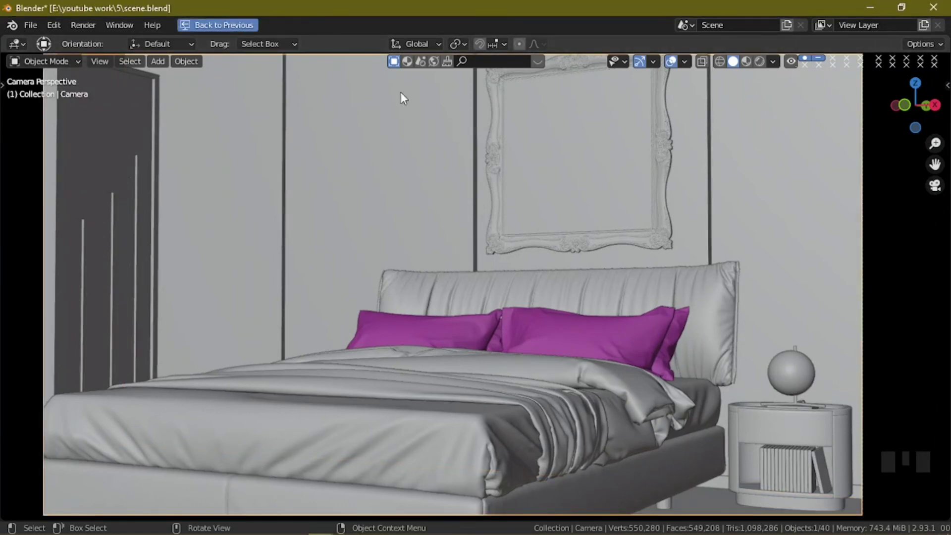
left_click(218, 25)
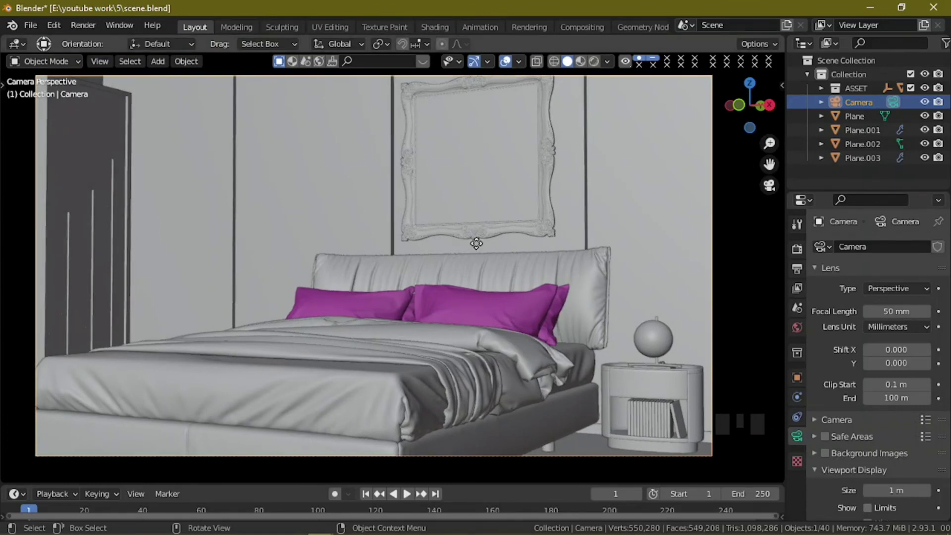
key("g")
key("z")
key("z")
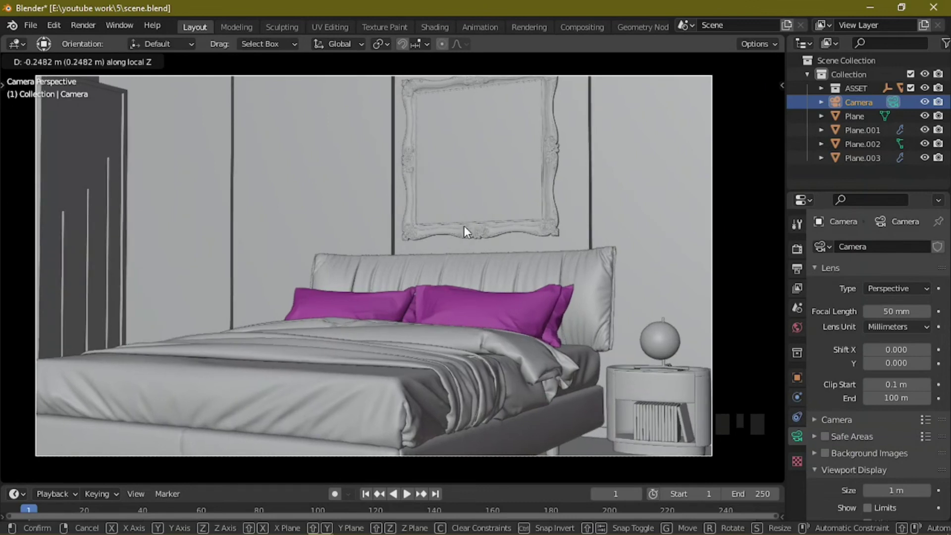
left_click(460, 278)
key("g")
key("x")
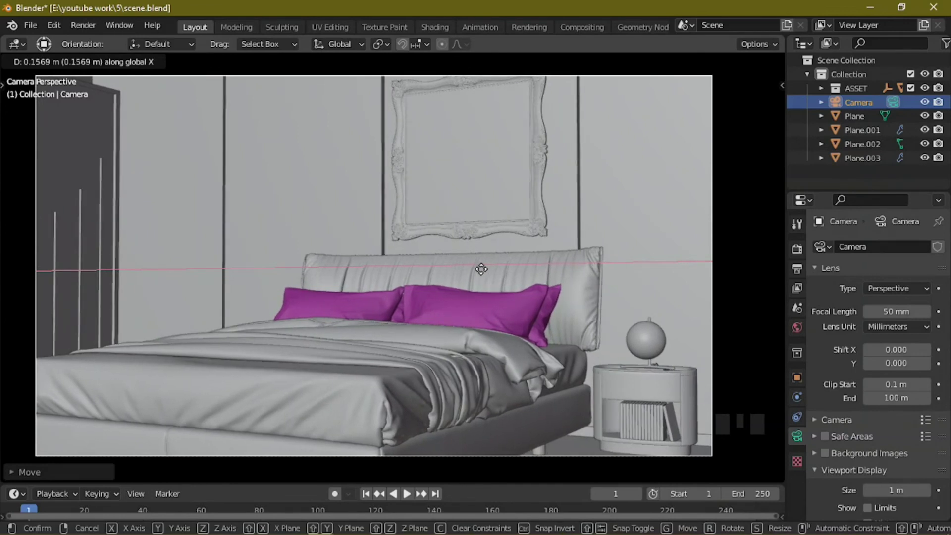
left_click(487, 269)
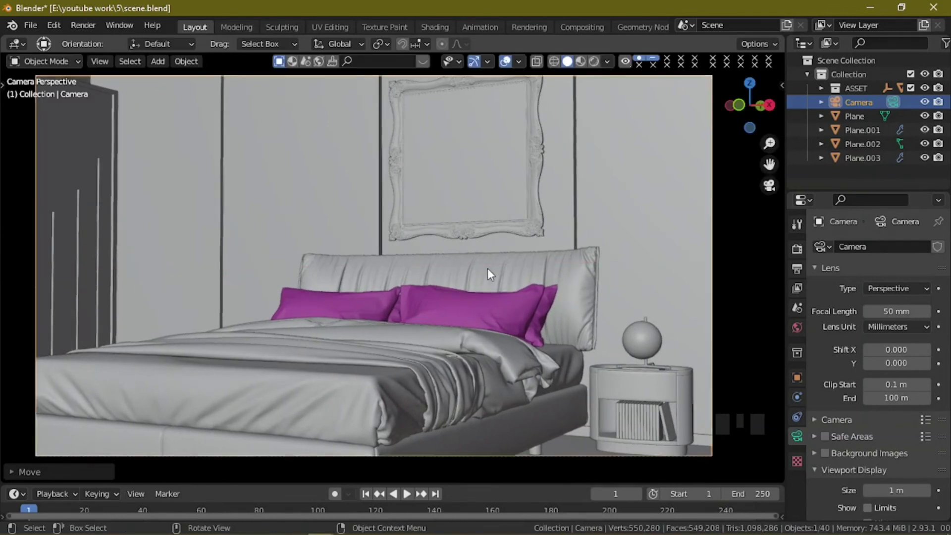
- Deselect the camera and maximize the 3D viewport
key("a")
key("a")
key("a")
key("ctrl+space")
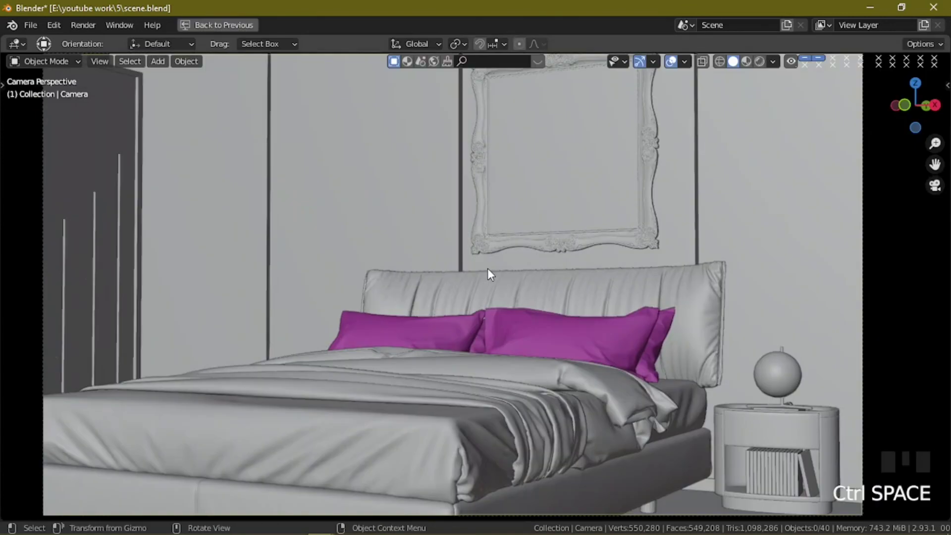
- Save the scene file, check the new camera framing in Rendered shading, and return to Solid shading
left_click(30, 25)
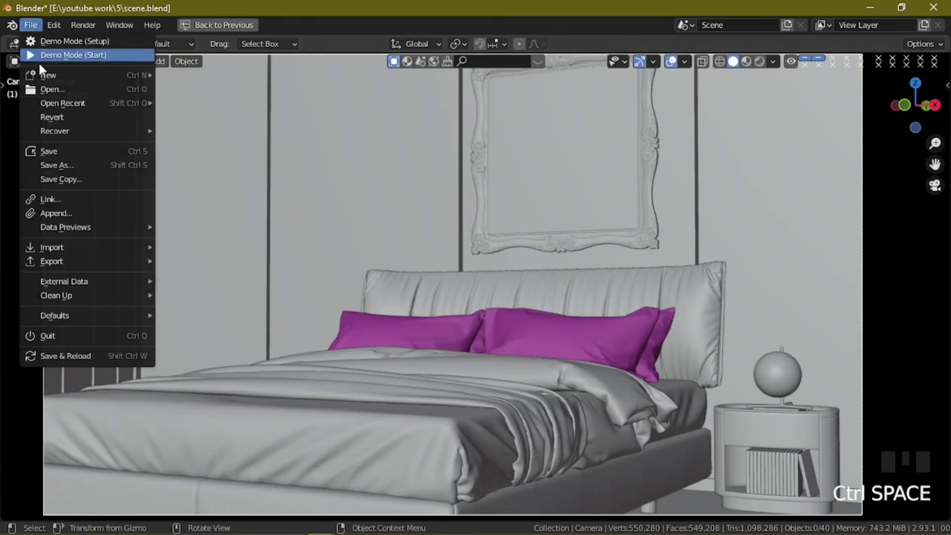
left_click(73, 150)
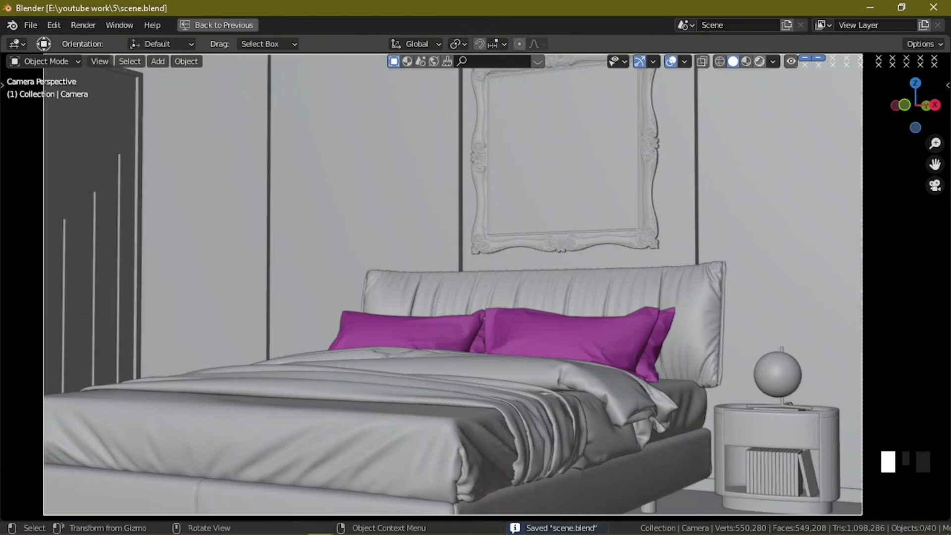
left_click(759, 61)
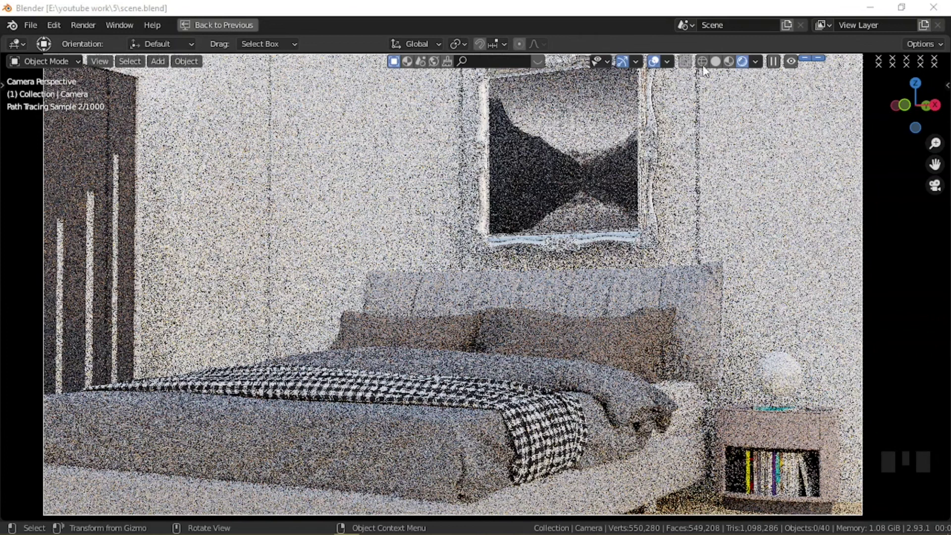
left_click(715, 62)
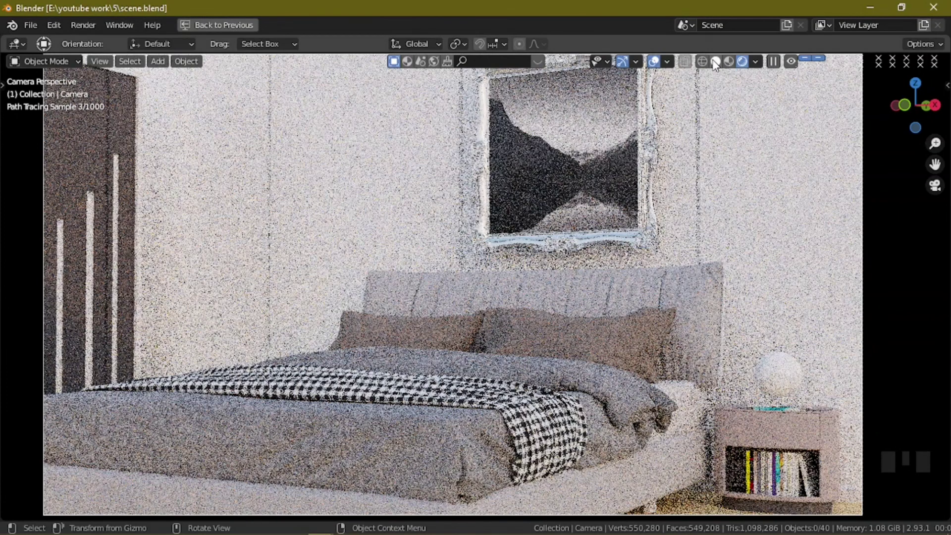
left_click(715, 62)
- Move the picture frame above the bed along the Y axis so it sits against the wall behind the headboard
middle_click_drag(703, 214, 595, 284)
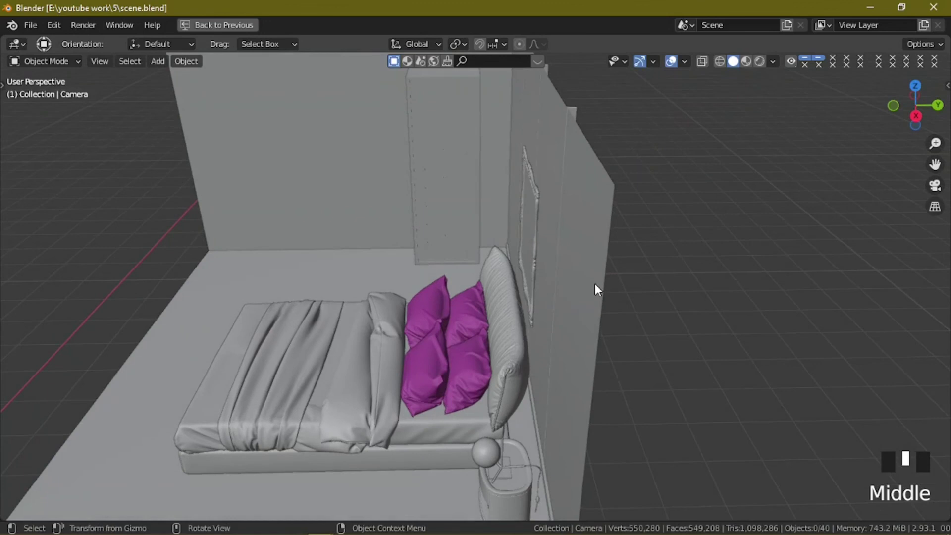
left_click(602, 271)
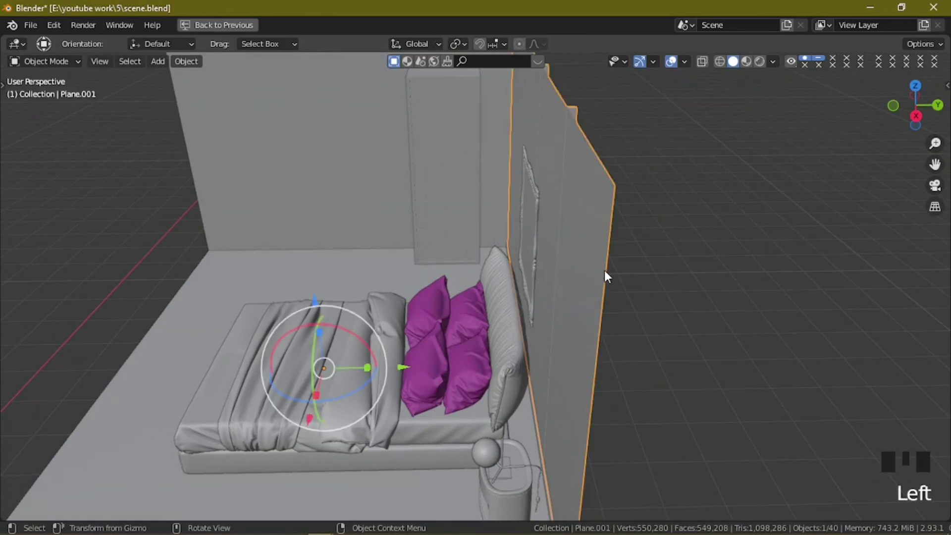
key("KP_7")
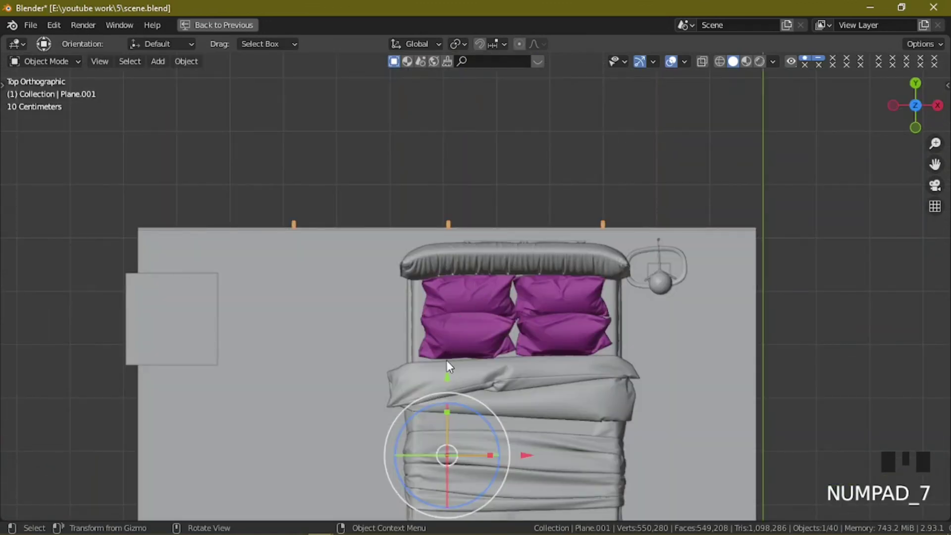
left_click(506, 245)
left_click_drag(527, 162, 611, 187)
middle_click_drag(612, 187, 593, 152)
scroll(639, 157, "up", 3)
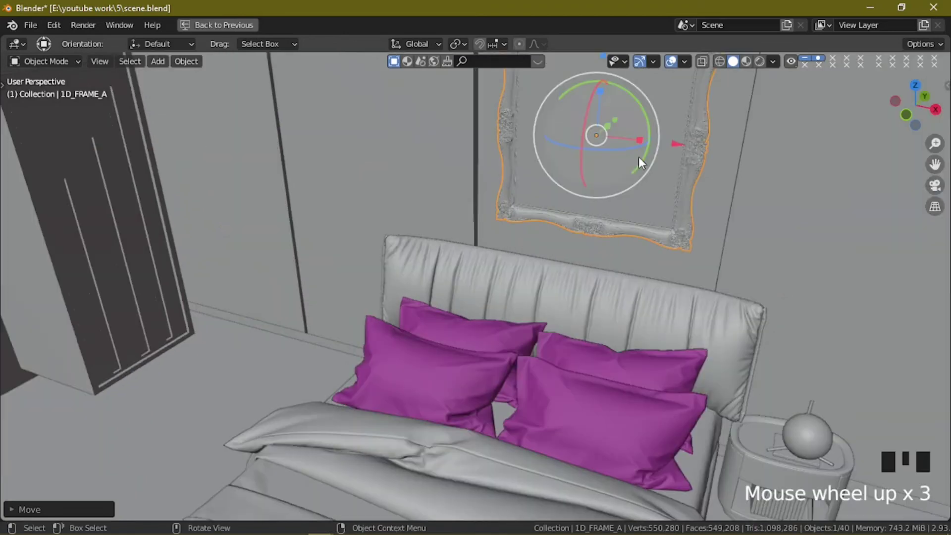
scroll(644, 156, "up", 2)
middle_click_drag(700, 153, 530, 151)
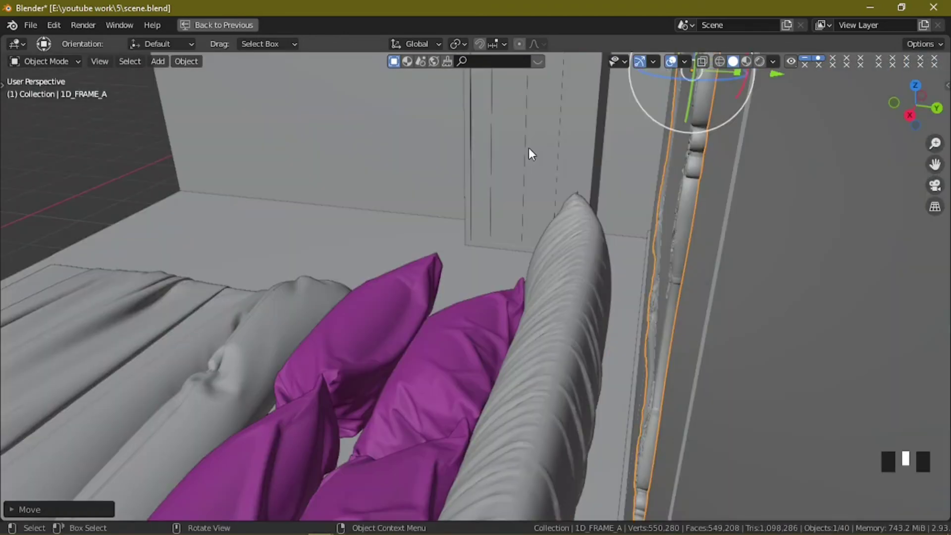
left_click_drag(787, 76, 678, 166)
- Return to the camera view and deselect all objects
key("KP_0")
key("a")
key("a")
key("a")
- Save the scene file and preview the camera view in Rendered shading
left_click(30, 24)
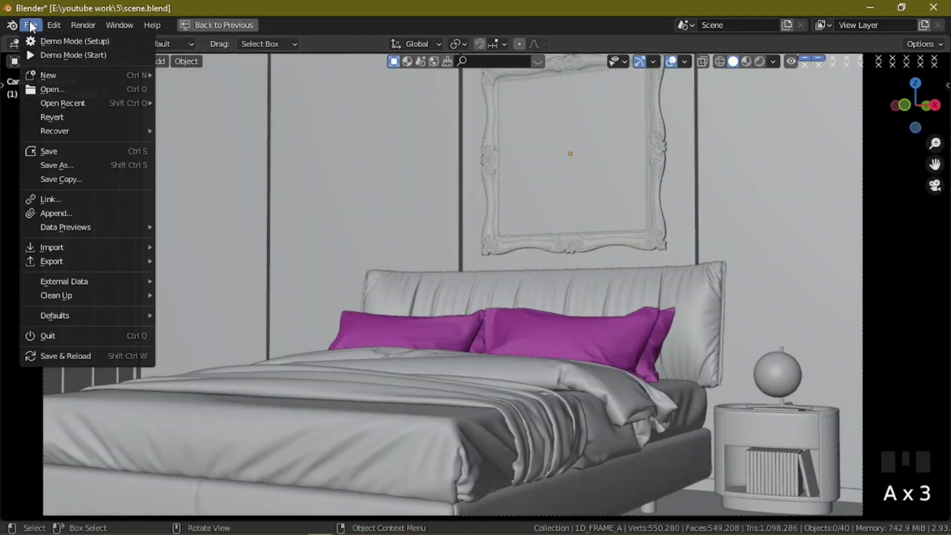
left_click(68, 150)
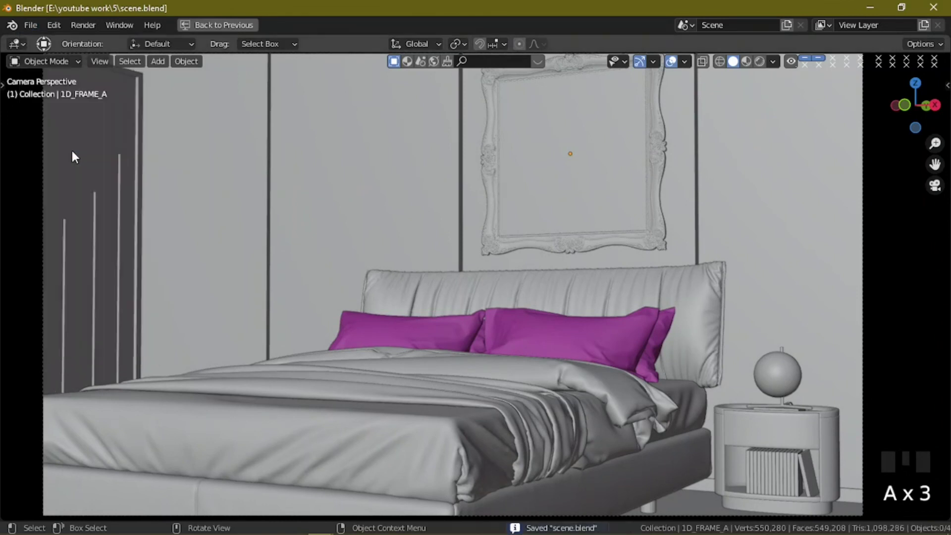
left_click(915, 105)
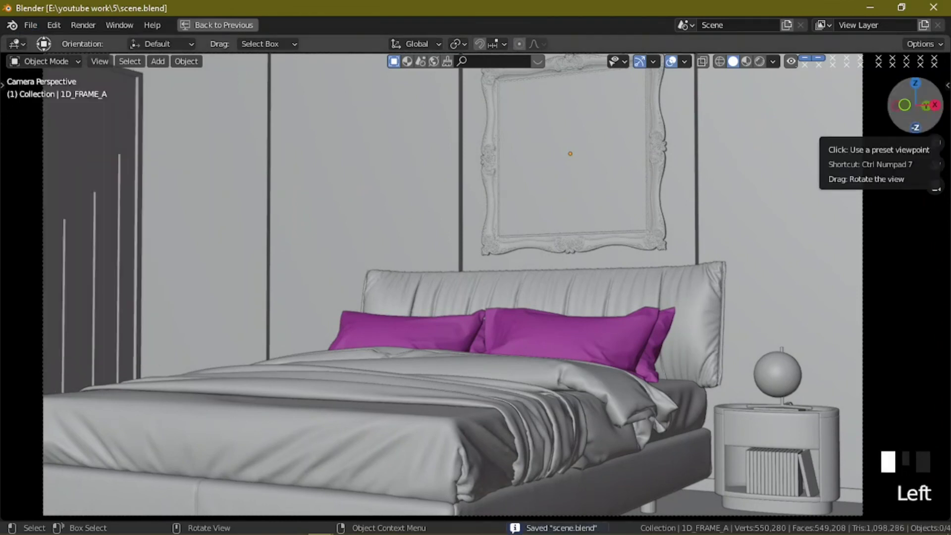
left_click(761, 61)
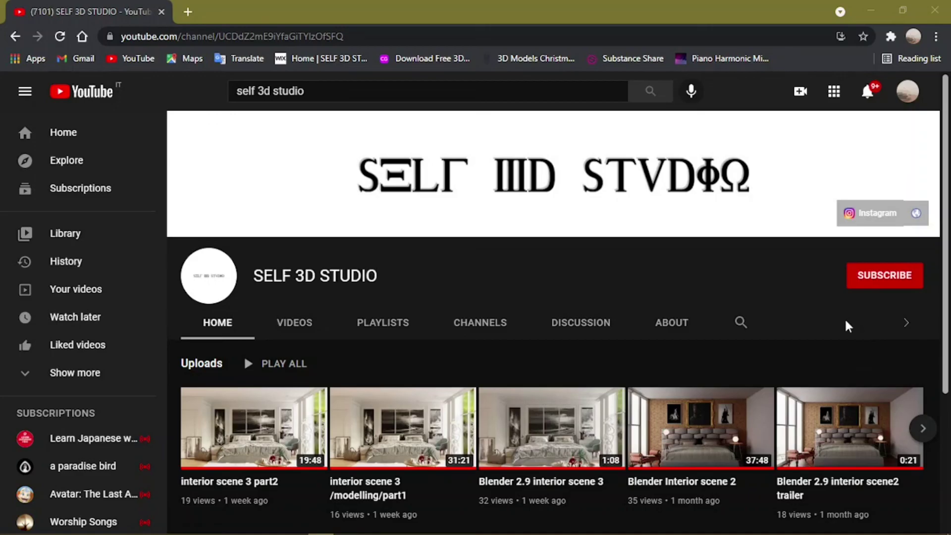
- In the browser, subscribe to the SELF 3D STUDIO YouTube channel and turn on its notifications
left_click(881, 276)
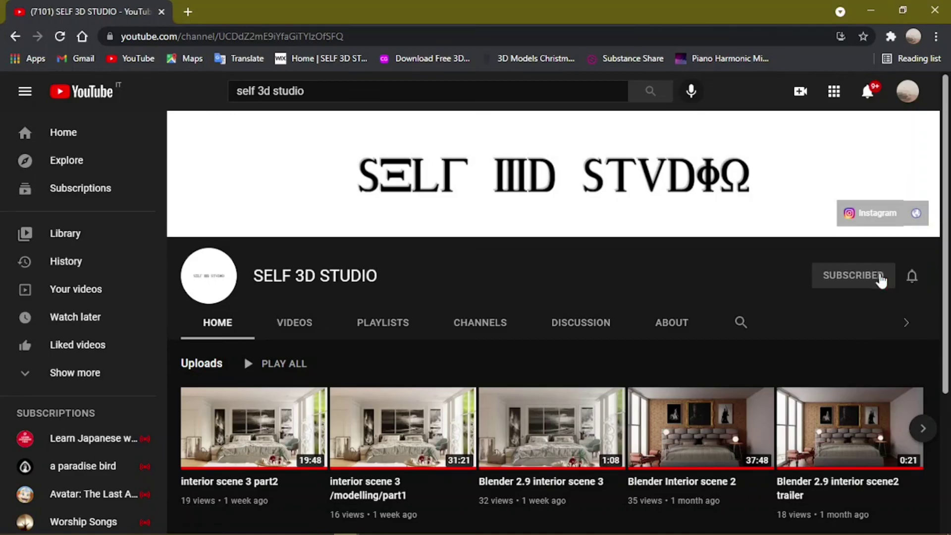
left_click(913, 279)
left_click(887, 310)
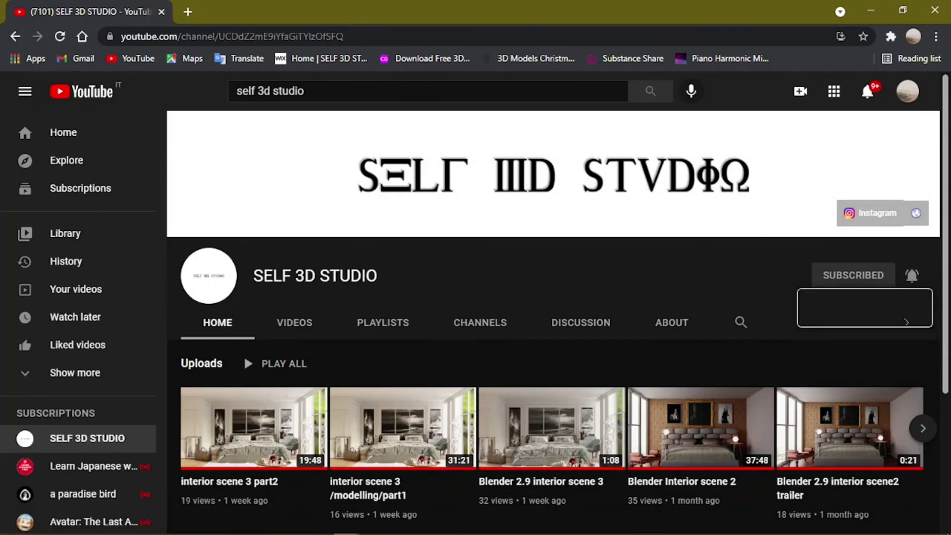